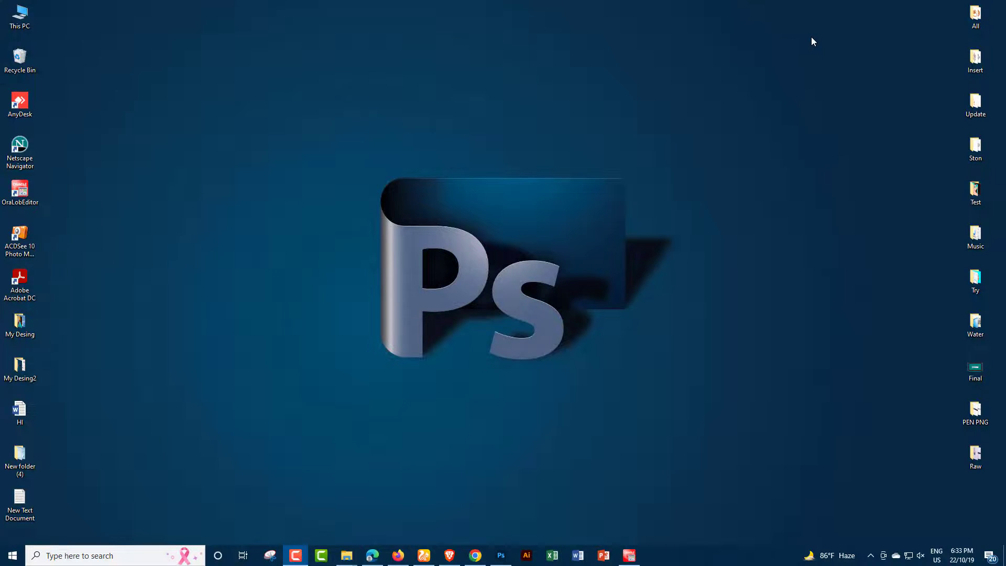
Step: Create a 1500 × 1500 px, 300 ppi white document and swap to a dark blue foreground colour
{"action": "left_click", "coordinate": [500, 555]}
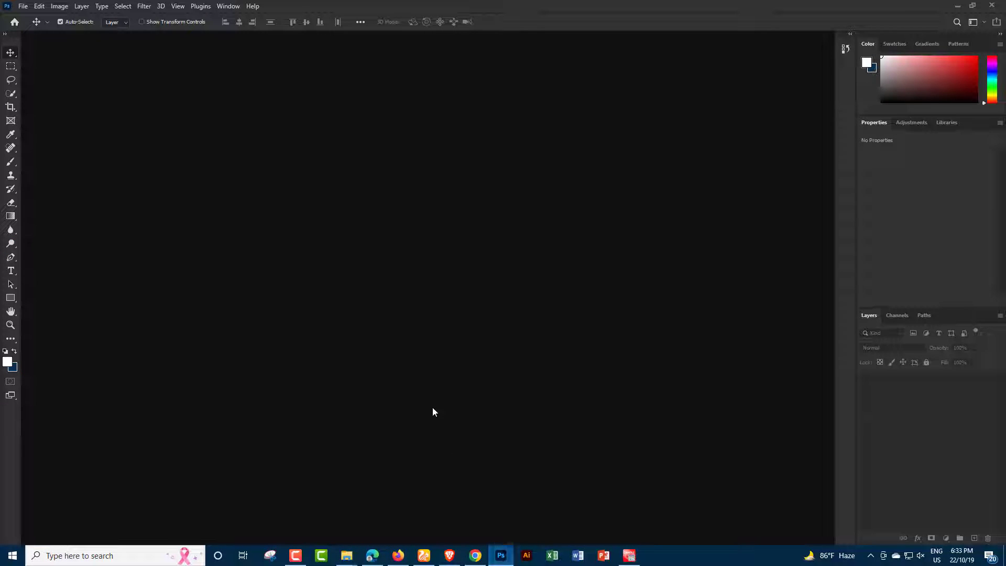
{"action": "left_click", "coordinate": [22, 6]}
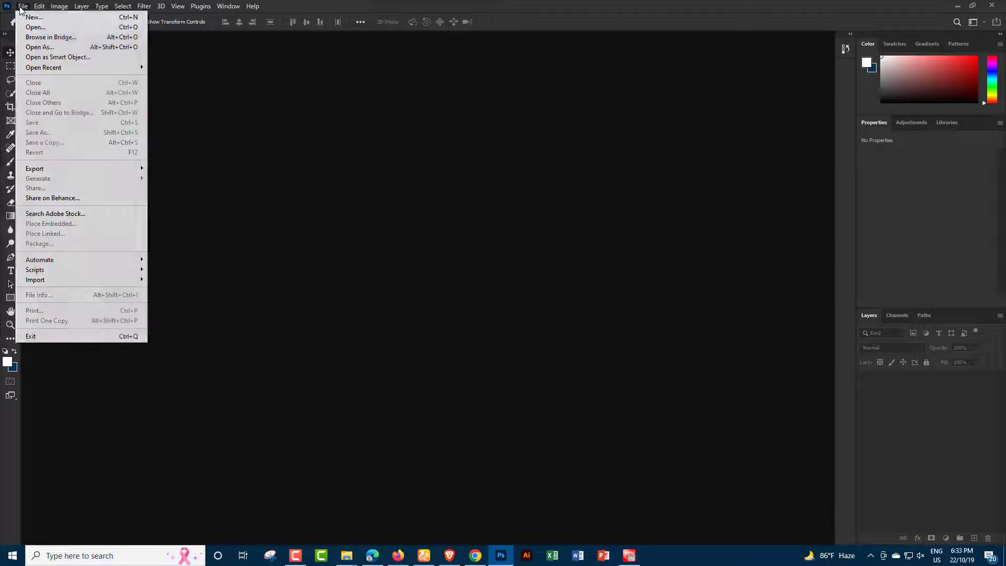
{"action": "left_click", "coordinate": [84, 18]}
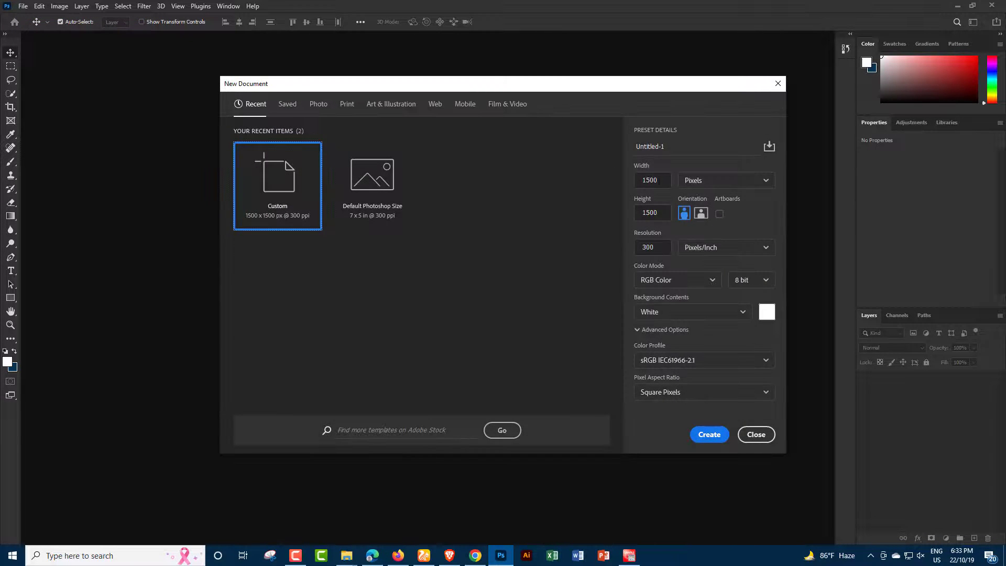
{"action": "left_click", "coordinate": [710, 435]}
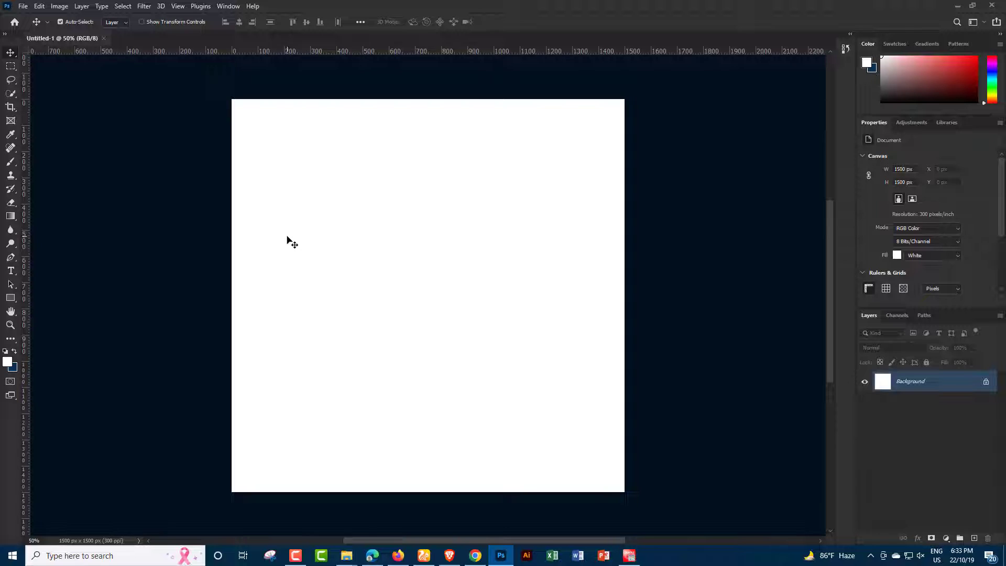
{"action": "left_click", "coordinate": [16, 353]}
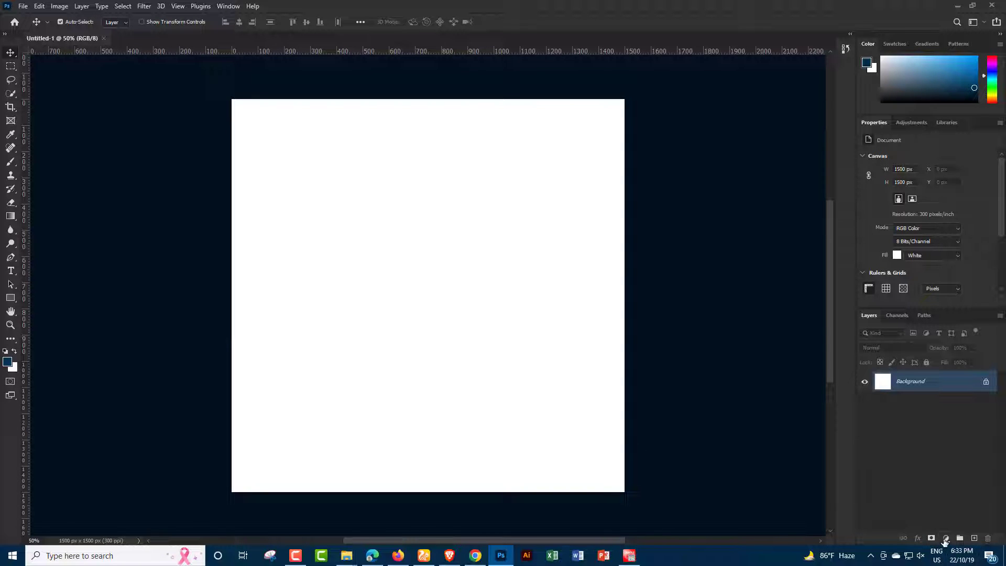
Step: Add a #033352 Solid Color fill layer over the canvas, then restore white as the foreground colour
{"action": "left_click", "coordinate": [945, 540]}
{"action": "left_click", "coordinate": [955, 356]}
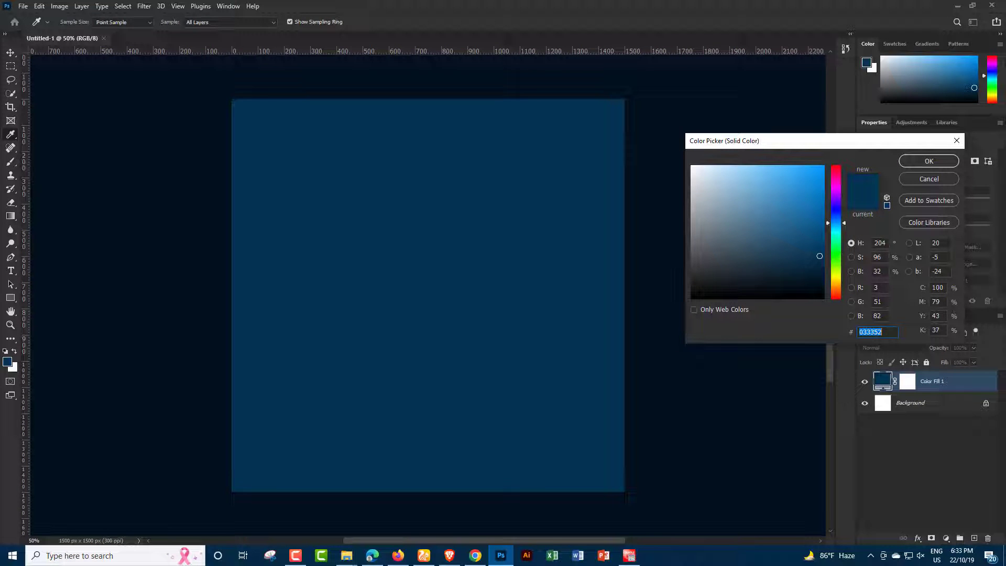
{"action": "left_click", "coordinate": [924, 162]}
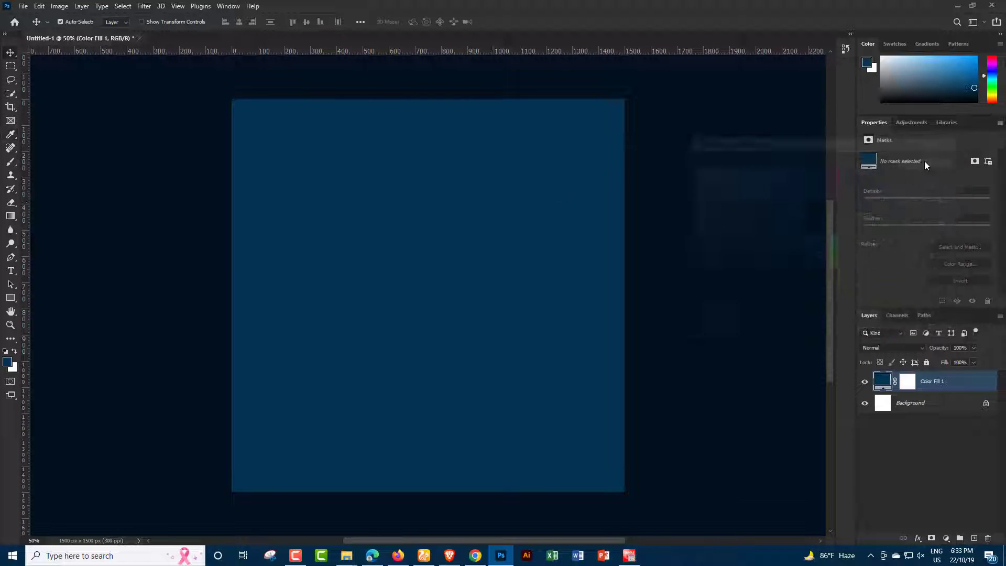
{"action": "left_click", "coordinate": [16, 353]}
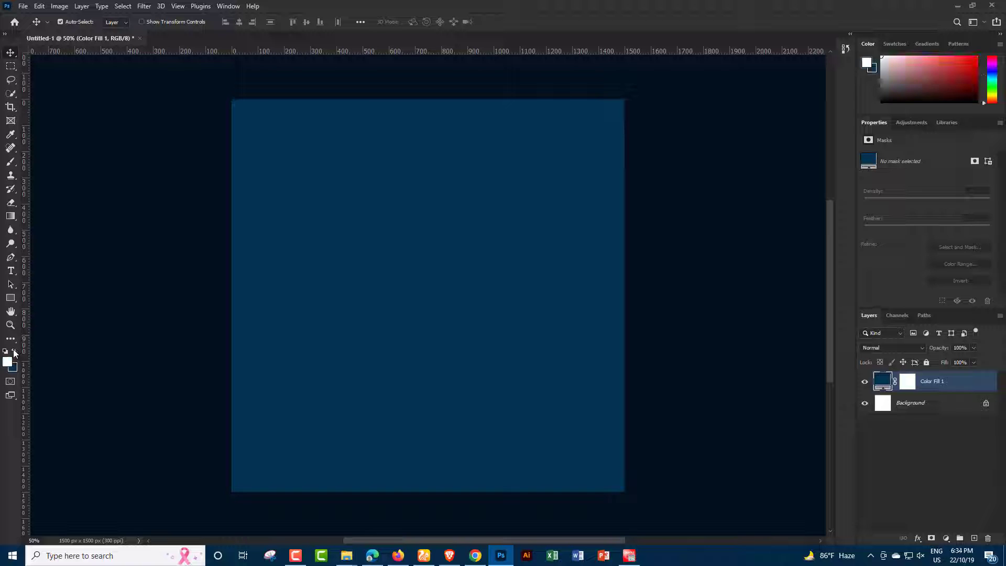
Step: Open 888.png and copy its water image into Untitled-1 as a new layer
{"action": "left_click", "coordinate": [23, 6]}
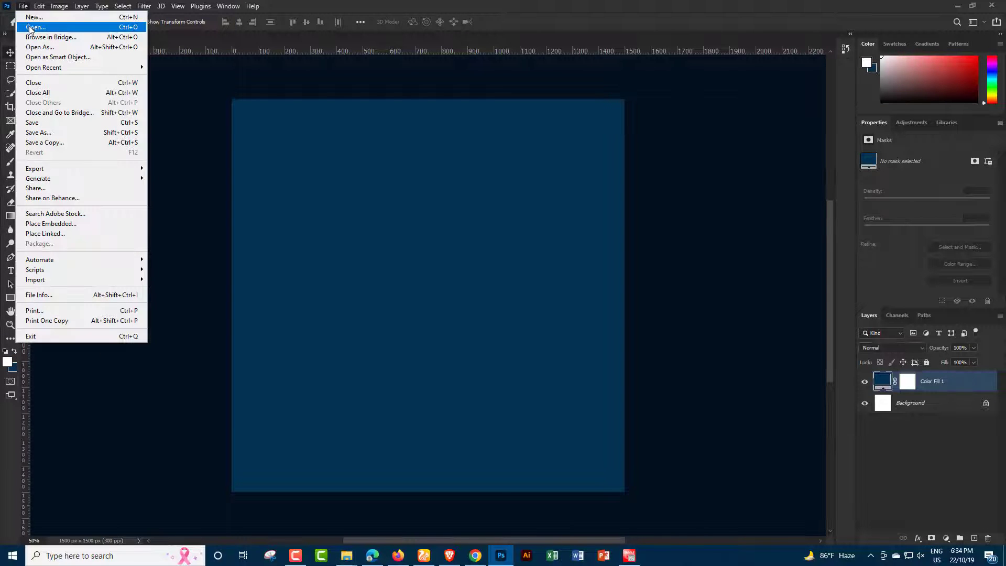
{"action": "left_click", "coordinate": [28, 29]}
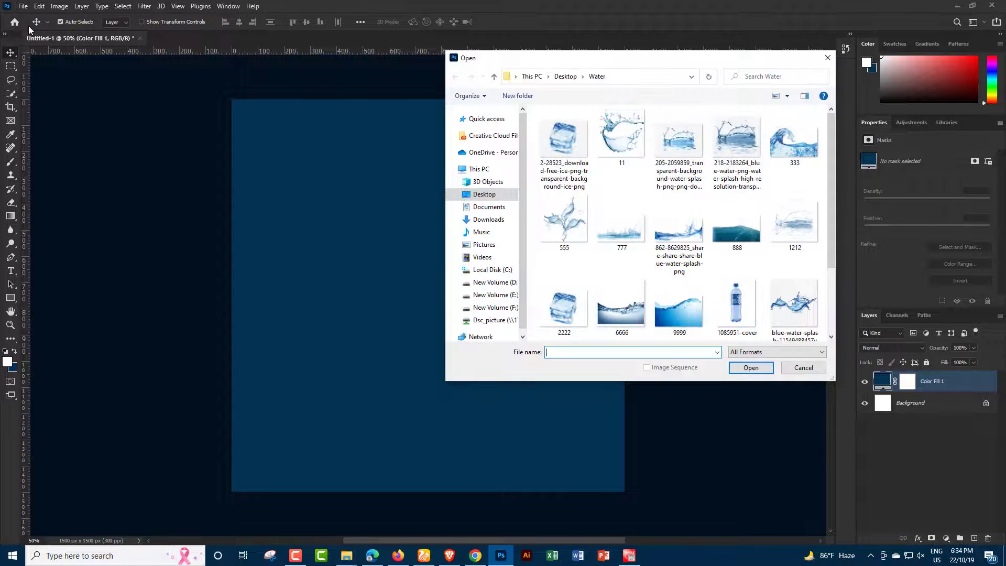
{"action": "left_click_drag", "start_coordinate": [631, 53], "coordinate": [798, 54]}
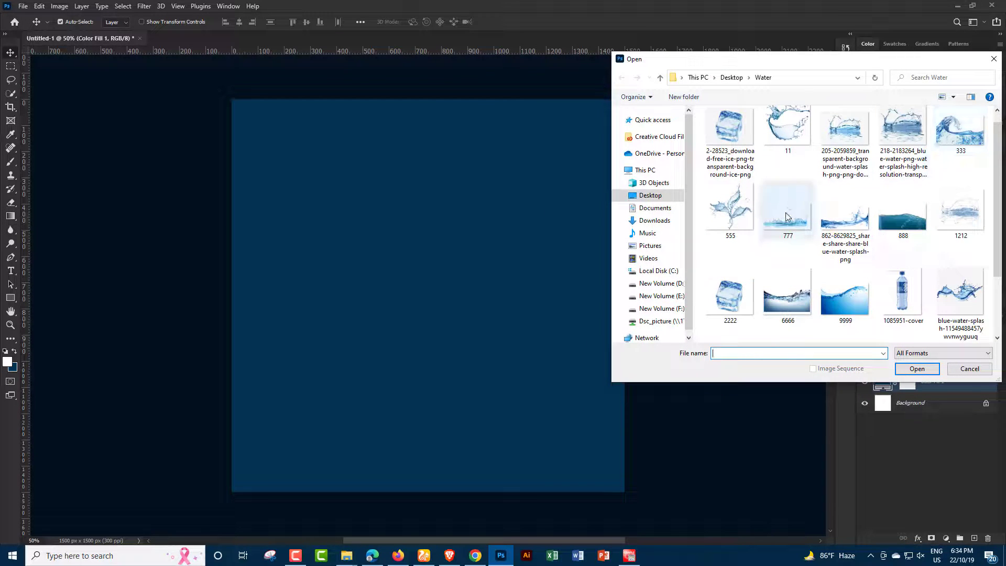
{"action": "scroll", "coordinate": [839, 248], "scroll_direction": "down", "scroll_amount": 2}
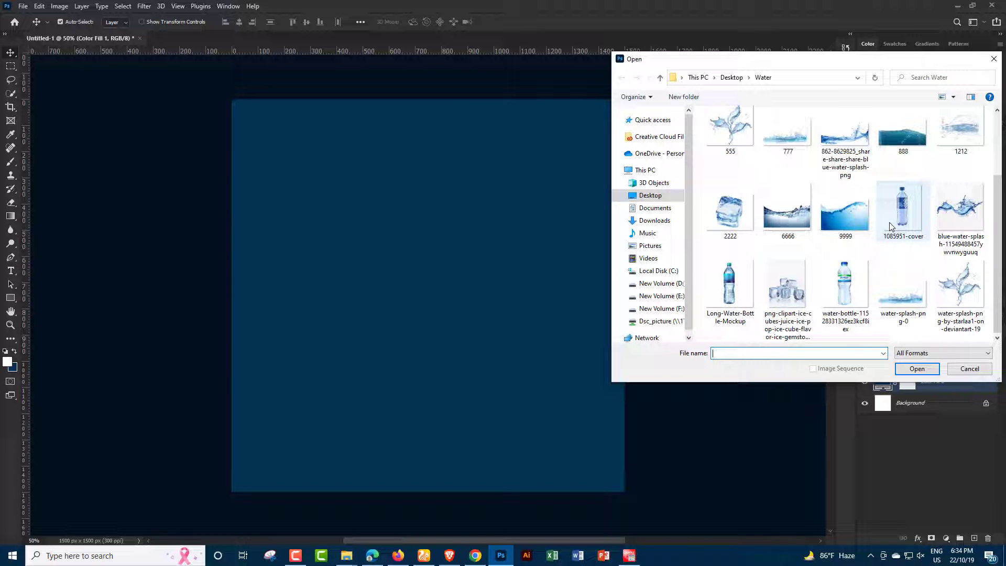
{"action": "left_click", "coordinate": [910, 132]}
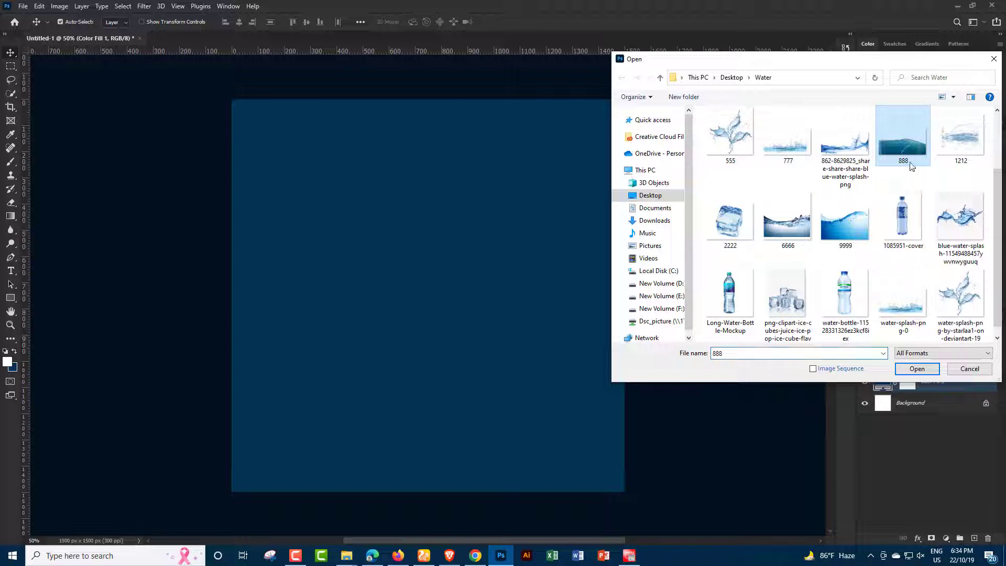
{"action": "left_click", "coordinate": [916, 369]}
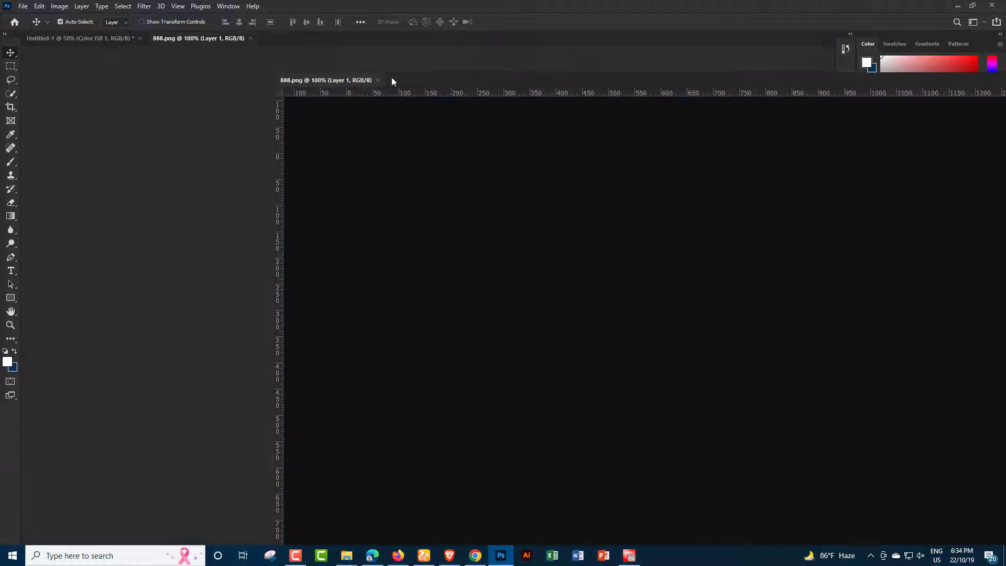
{"action": "left_click_drag", "start_coordinate": [220, 40], "coordinate": [393, 78]}
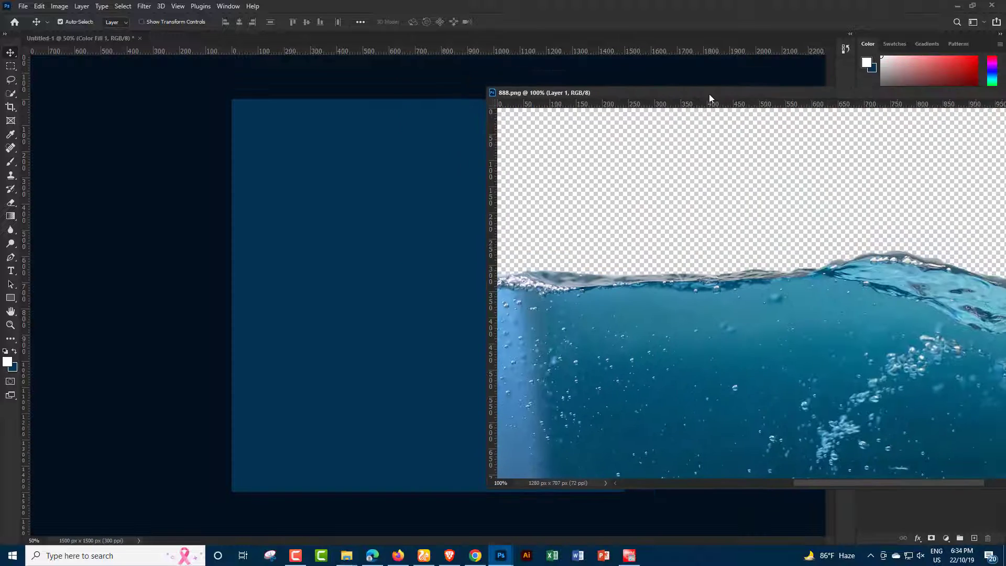
{"action": "left_click_drag", "start_coordinate": [545, 79], "coordinate": [742, 92]}
{"action": "left_click_drag", "start_coordinate": [857, 350], "coordinate": [455, 347]}
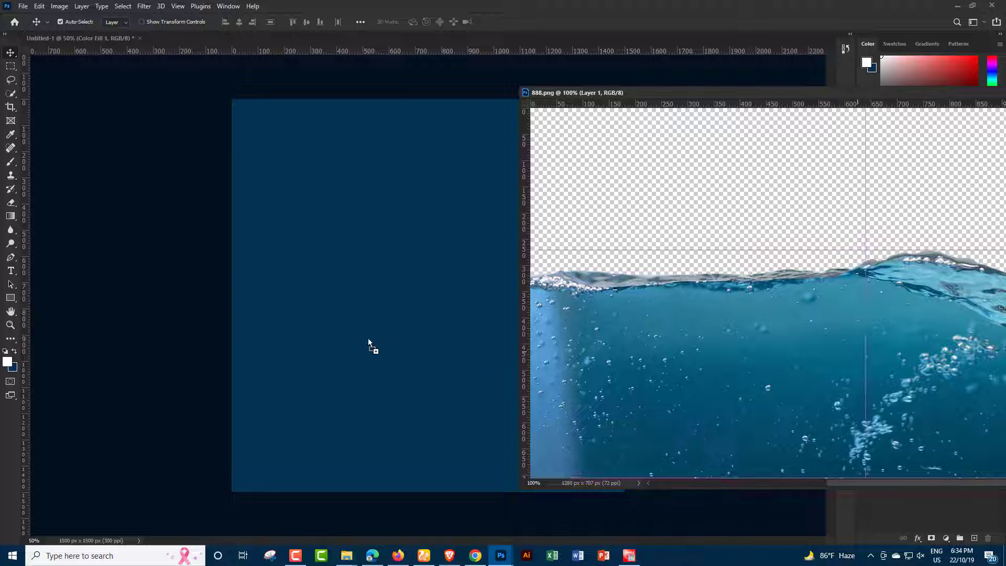
{"action": "left_click_drag", "start_coordinate": [368, 340], "coordinate": [368, 340]}
{"action": "left_click_drag", "start_coordinate": [747, 96], "coordinate": [562, 102]}
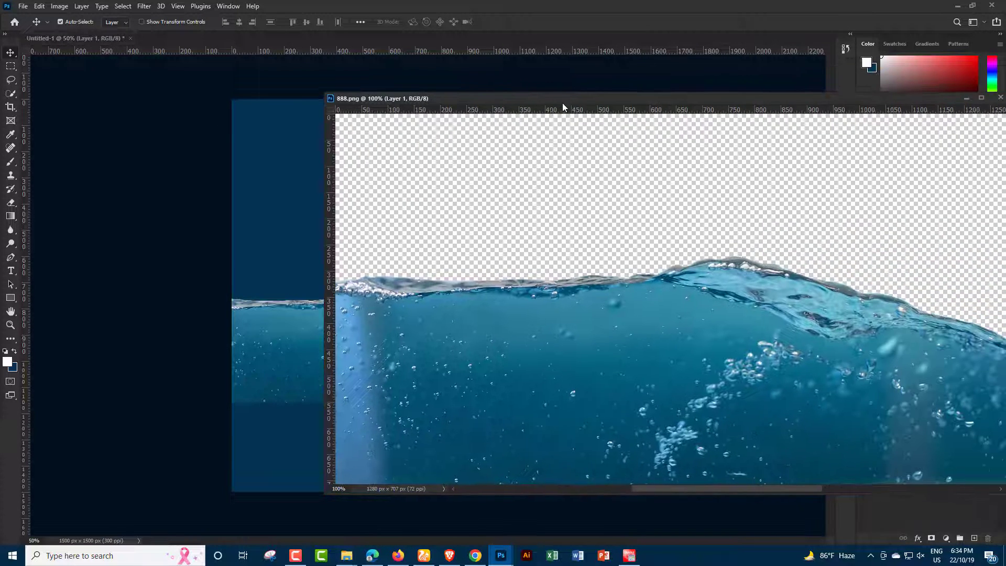
{"action": "left_click", "coordinate": [1000, 98]}
Step: Move the water layer to the bottom and stretch it edge to edge across the canvas
{"action": "left_click_drag", "start_coordinate": [406, 376], "coordinate": [438, 446]}
{"action": "key", "text": "ctrl+t"}
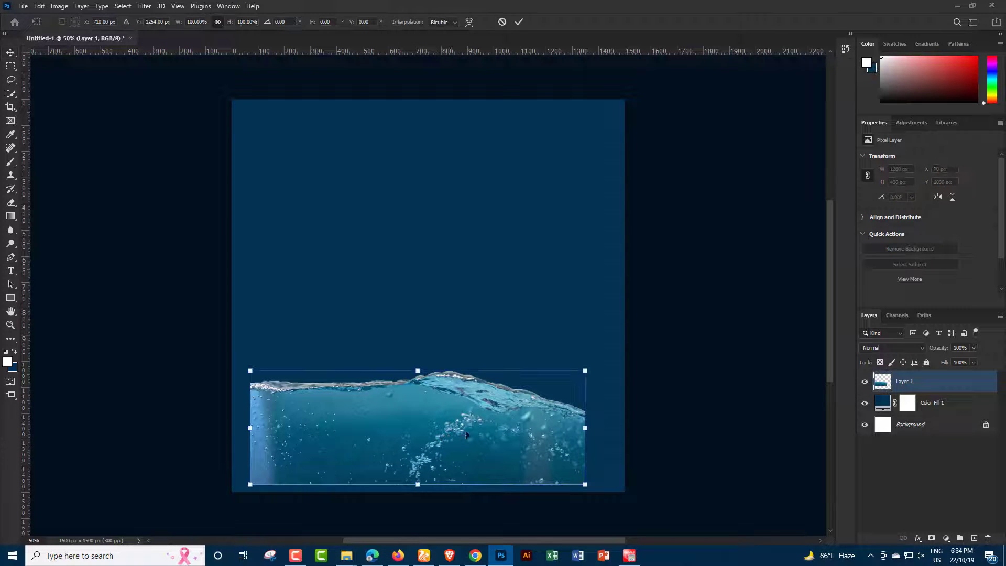
{"action": "left_click_drag", "start_coordinate": [585, 427], "coordinate": [623, 422]}
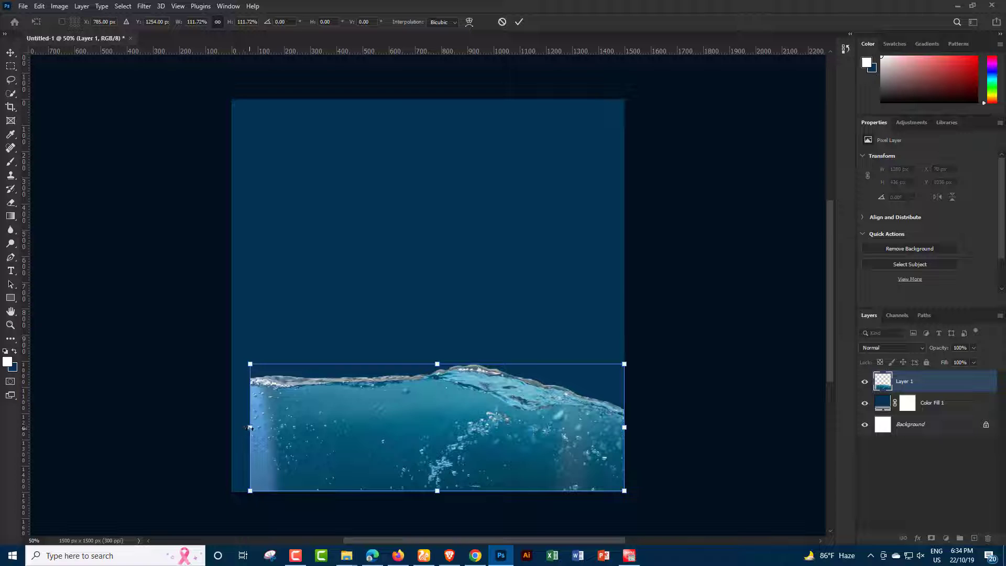
{"action": "left_click_drag", "start_coordinate": [249, 428], "coordinate": [232, 427]}
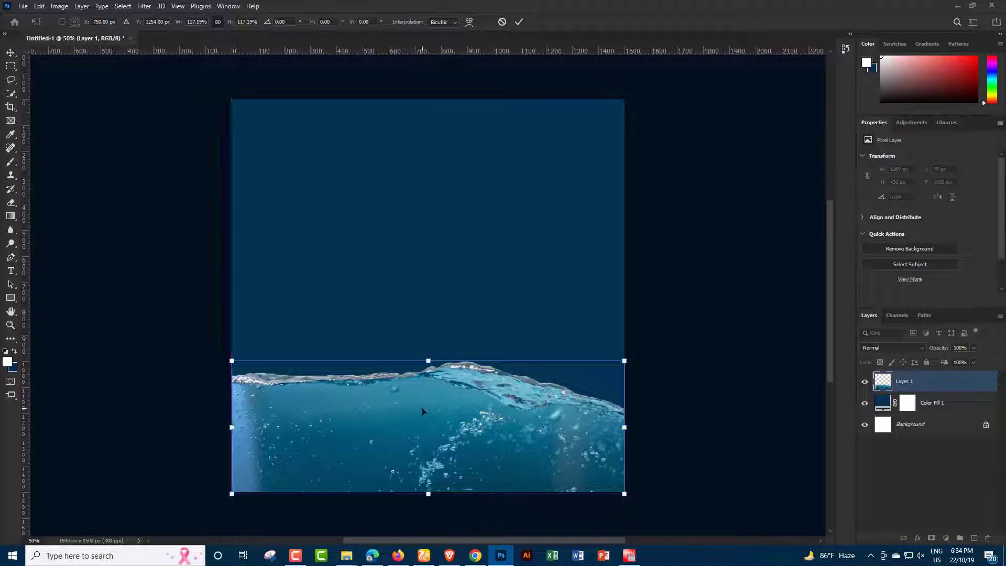
{"action": "key", "text": "Return"}
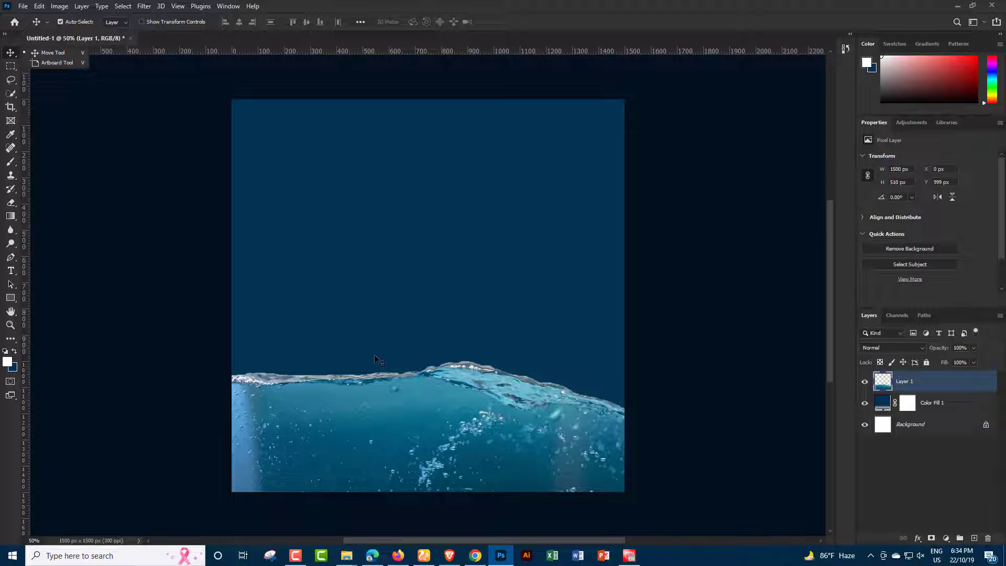
Step: Open the 1085951-cover bottle image and copy it into the ad as Layer 2
{"action": "left_click", "coordinate": [23, 5]}
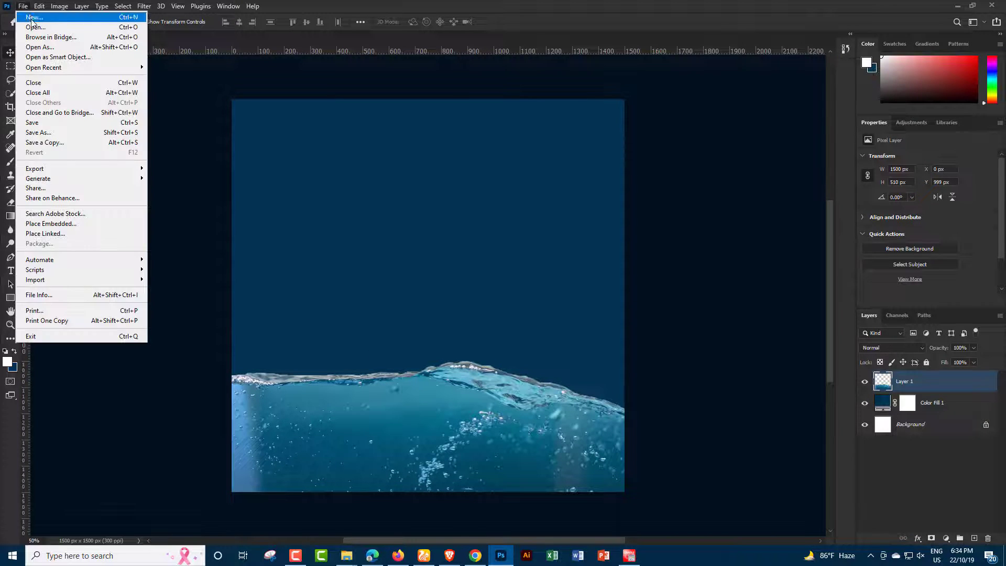
{"action": "left_click", "coordinate": [57, 34]}
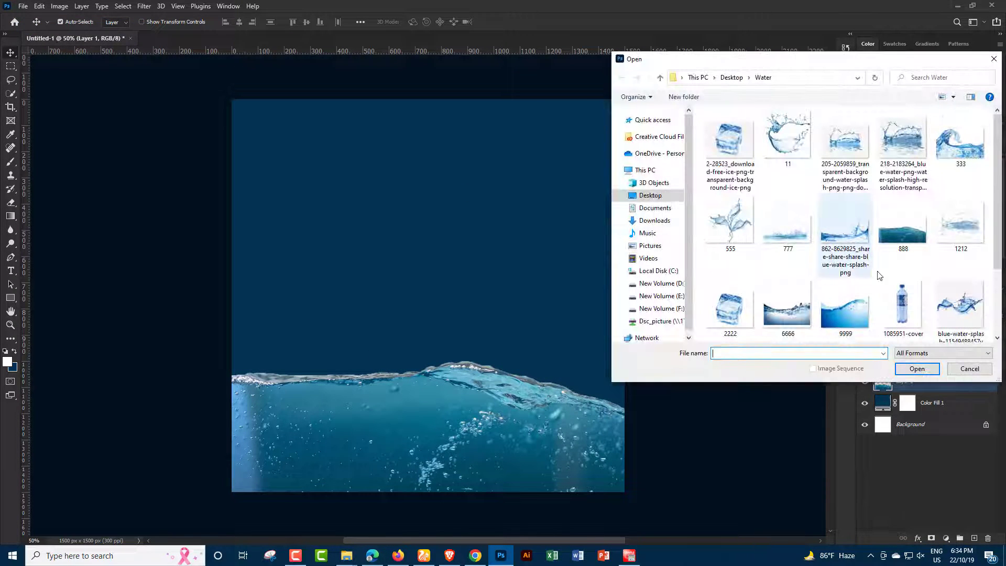
{"action": "scroll", "coordinate": [882, 279], "scroll_direction": "down", "scroll_amount": 2}
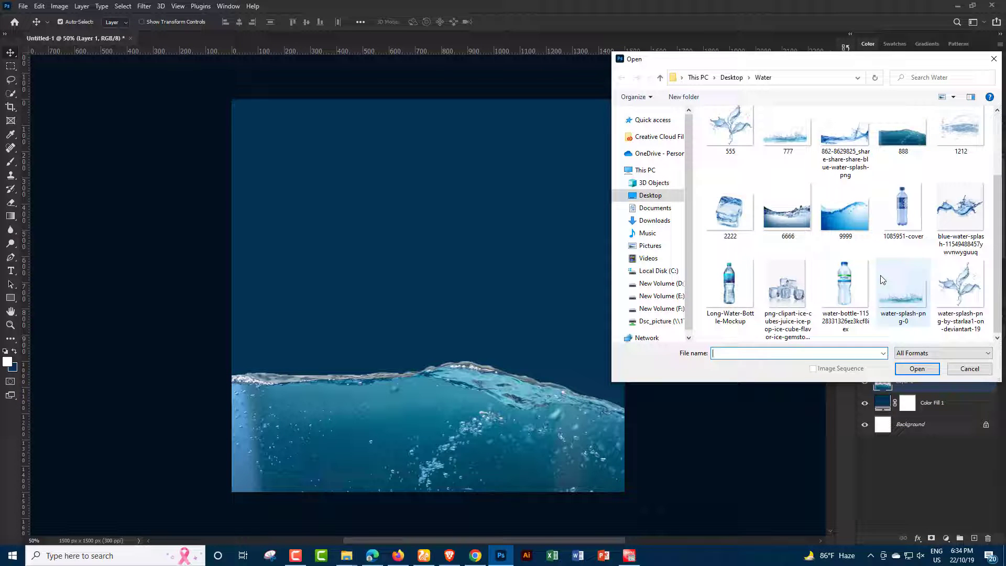
{"action": "left_click", "coordinate": [904, 211]}
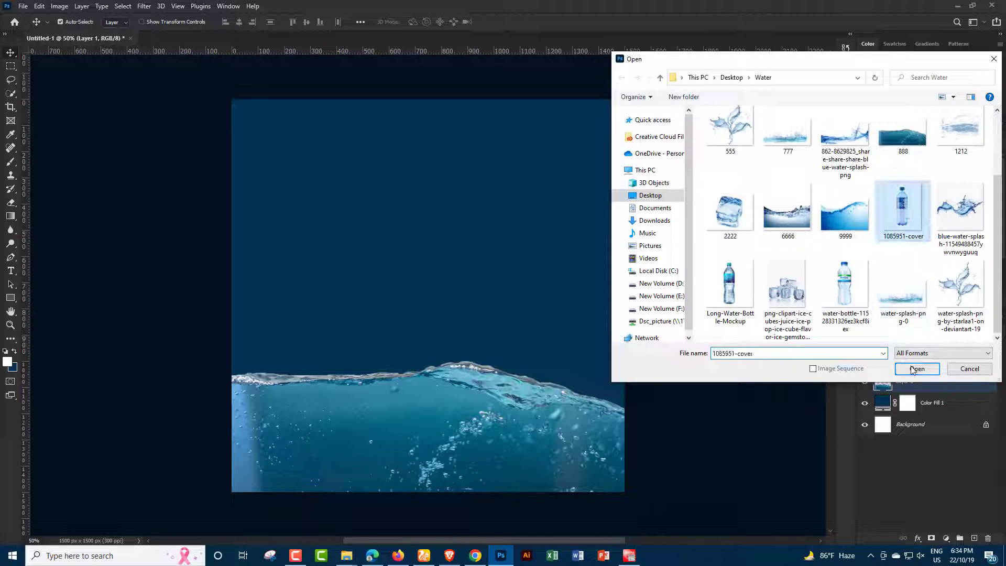
{"action": "left_click", "coordinate": [913, 368]}
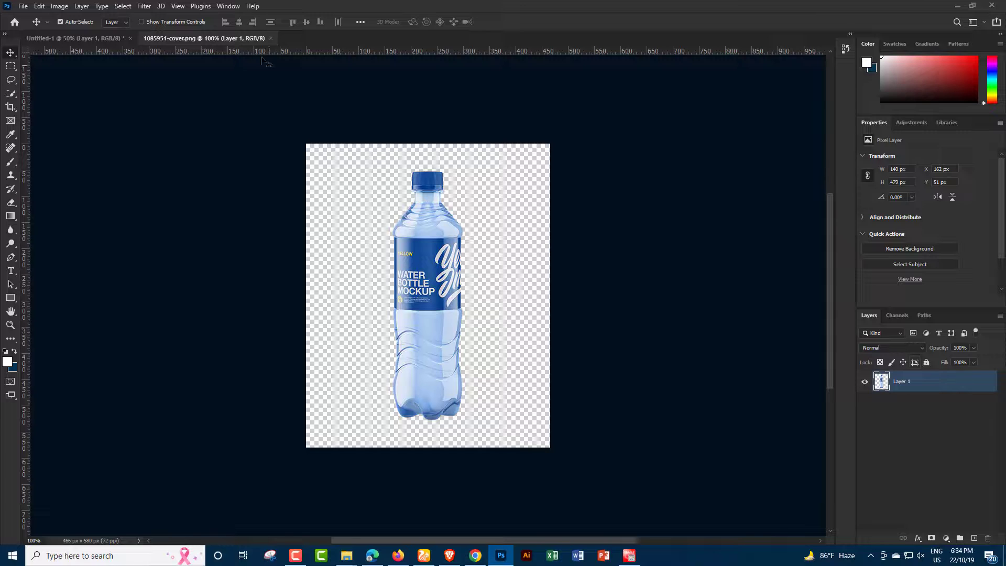
{"action": "left_click_drag", "start_coordinate": [241, 37], "coordinate": [602, 79]}
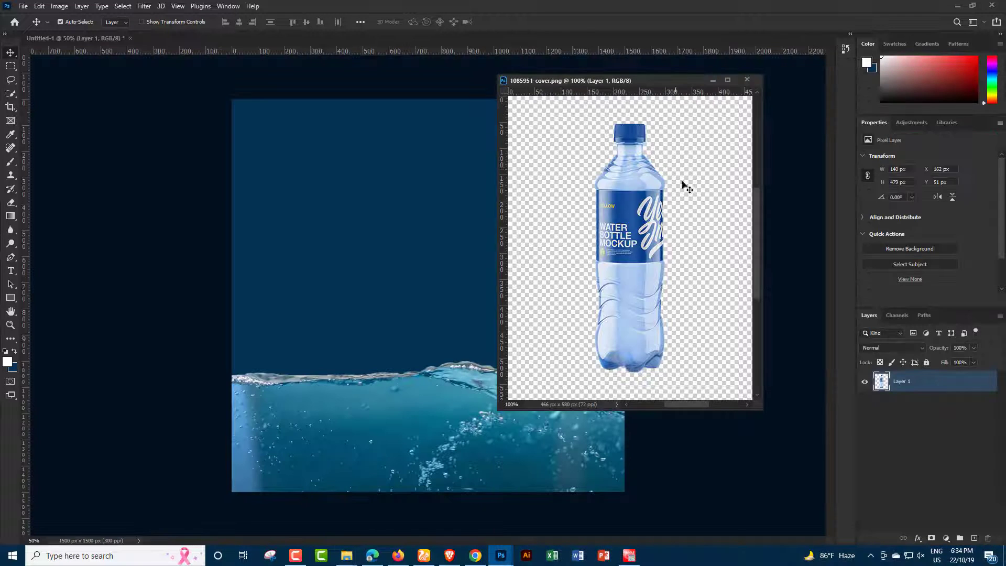
{"action": "left_click_drag", "start_coordinate": [634, 198], "coordinate": [411, 333]}
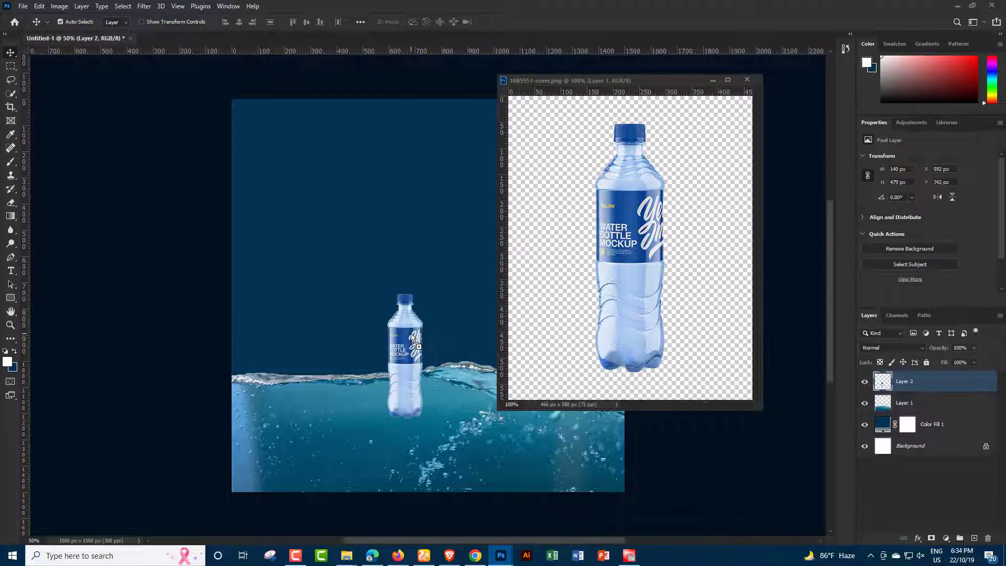
{"action": "left_click", "coordinate": [747, 80]}
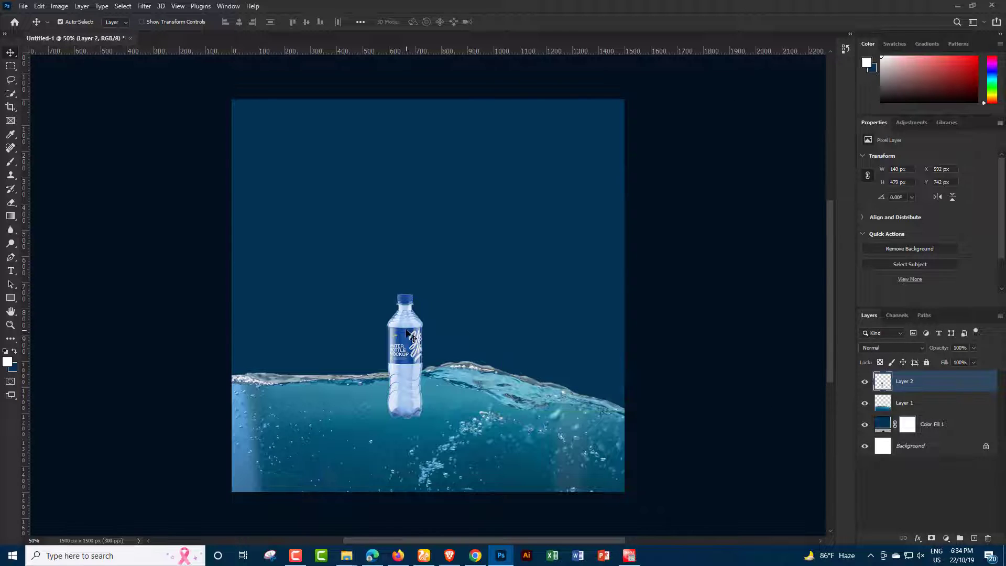
{"action": "left_click_drag", "start_coordinate": [407, 333], "coordinate": [417, 341]}
Step: Scale the bottle up to about 212.73% and set it onto the water surface
{"action": "key", "text": "ctrl+t"}
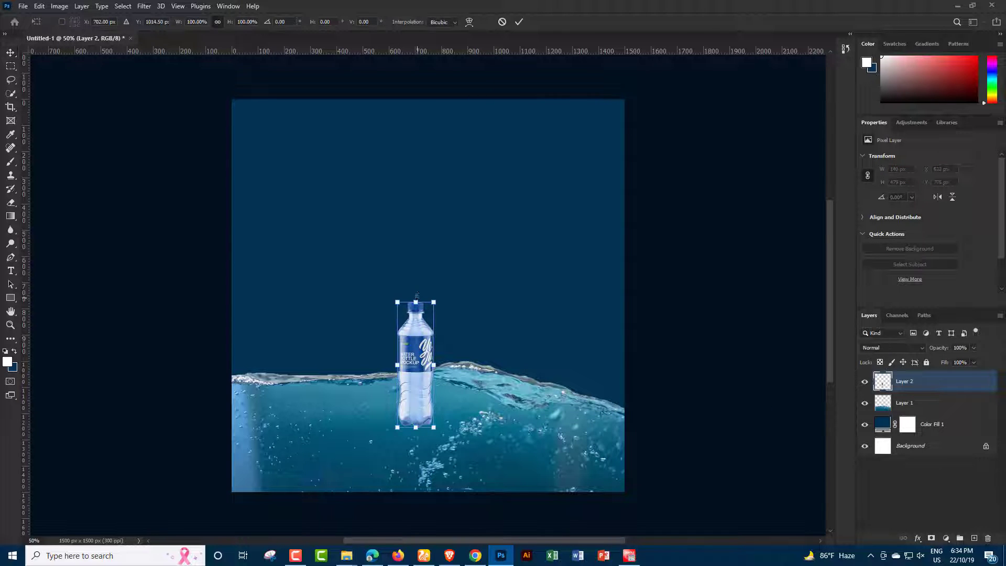
{"action": "left_click_drag", "start_coordinate": [416, 302], "coordinate": [415, 161]}
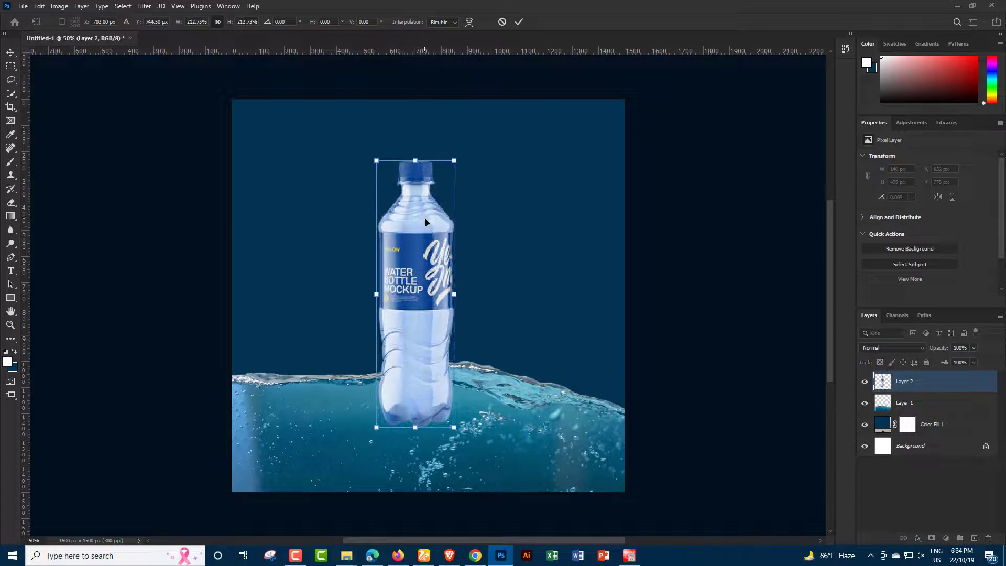
{"action": "left_click_drag", "start_coordinate": [422, 221], "coordinate": [434, 239]}
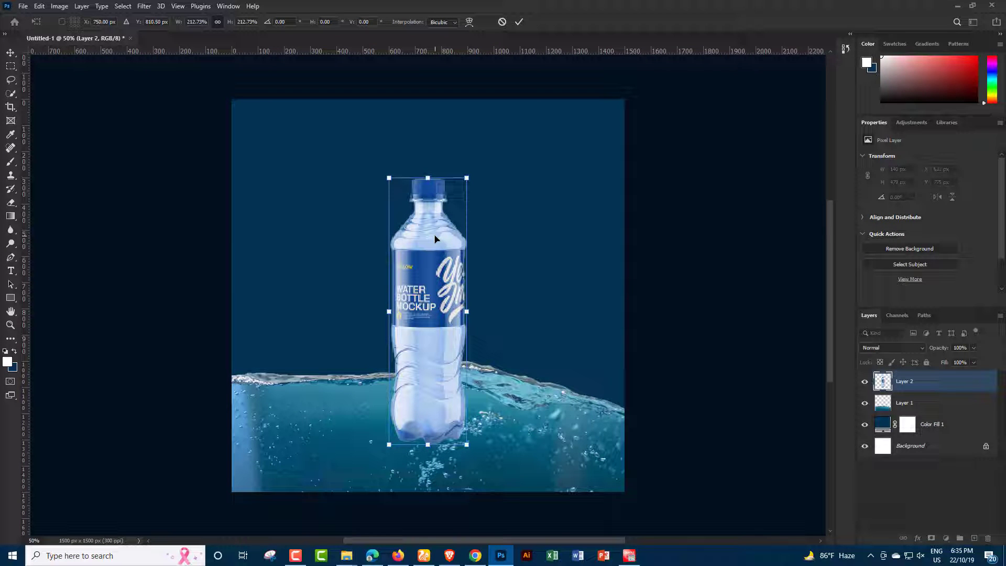
{"action": "left_click_drag", "start_coordinate": [432, 241], "coordinate": [432, 243]}
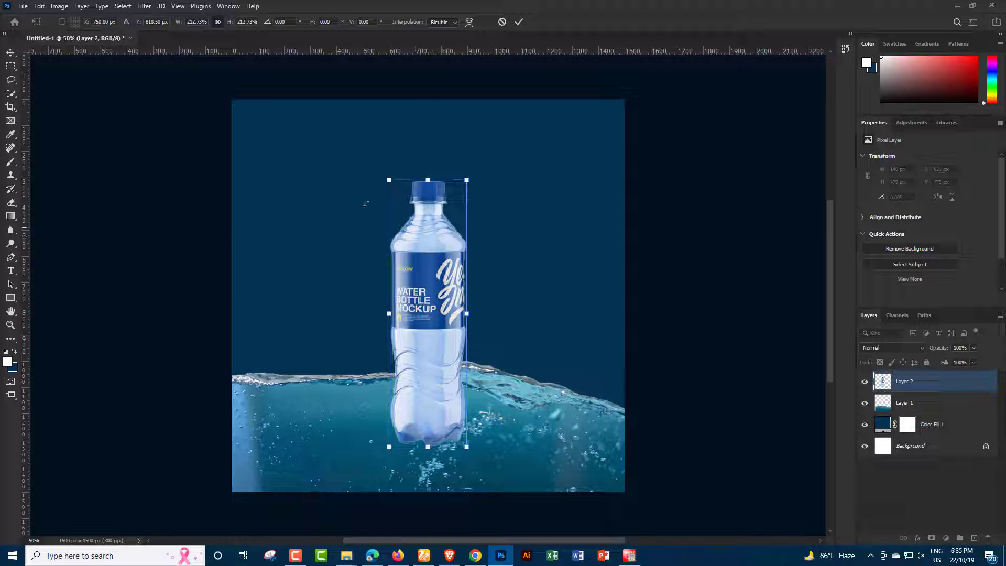
{"action": "left_click", "coordinate": [9, 53]}
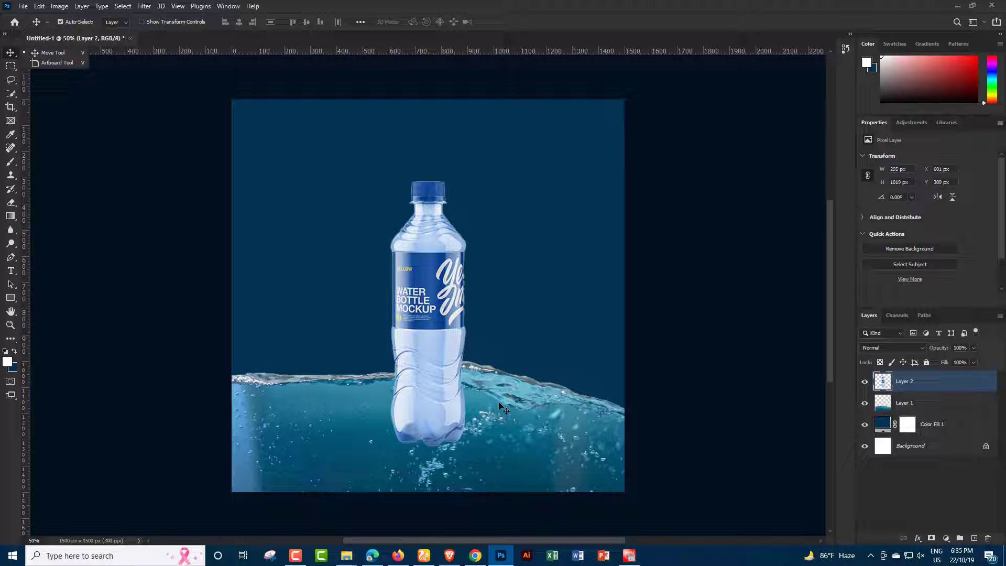
Step: Duplicate the water layer, stack the copy above the bottle, and set it to Hard Light
{"action": "left_click", "coordinate": [922, 402]}
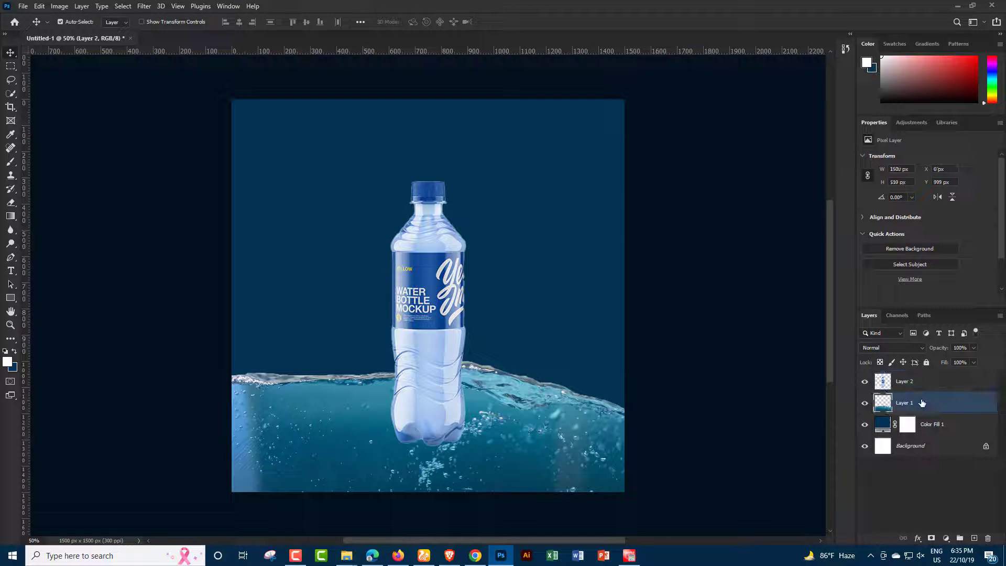
{"action": "left_click_drag", "start_coordinate": [923, 403], "coordinate": [973, 538]}
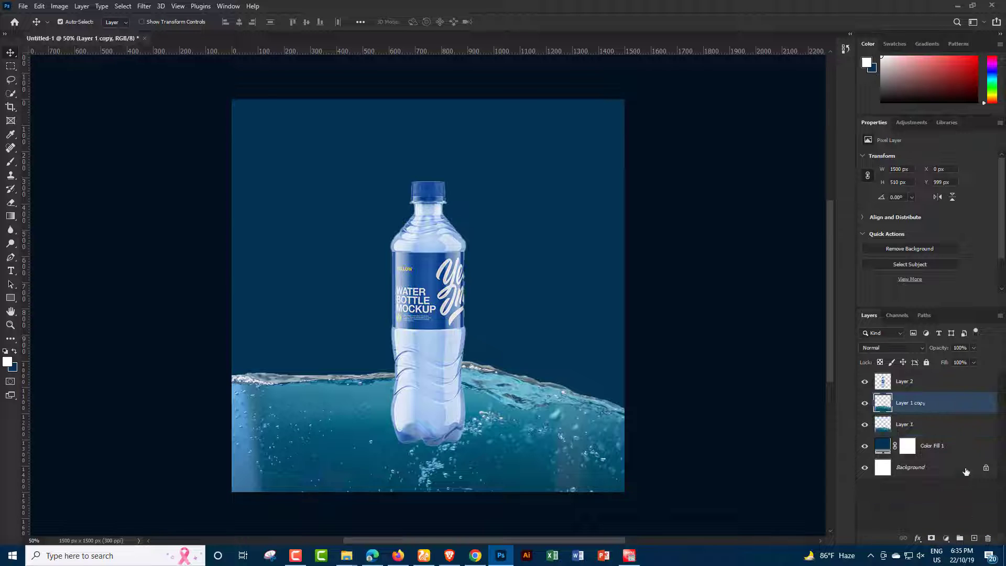
{"action": "left_click_drag", "start_coordinate": [923, 403], "coordinate": [909, 371]}
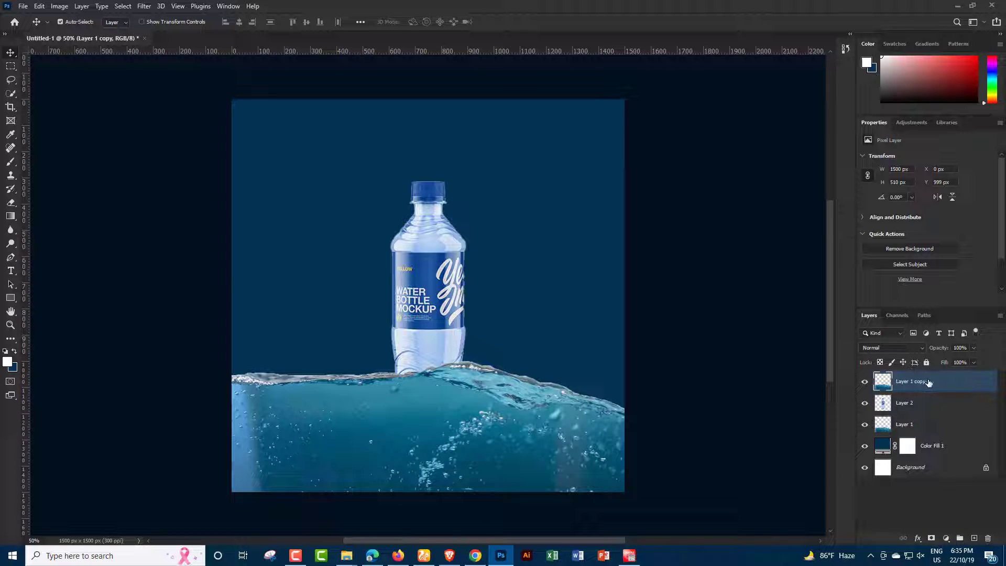
{"action": "left_click", "coordinate": [921, 349]}
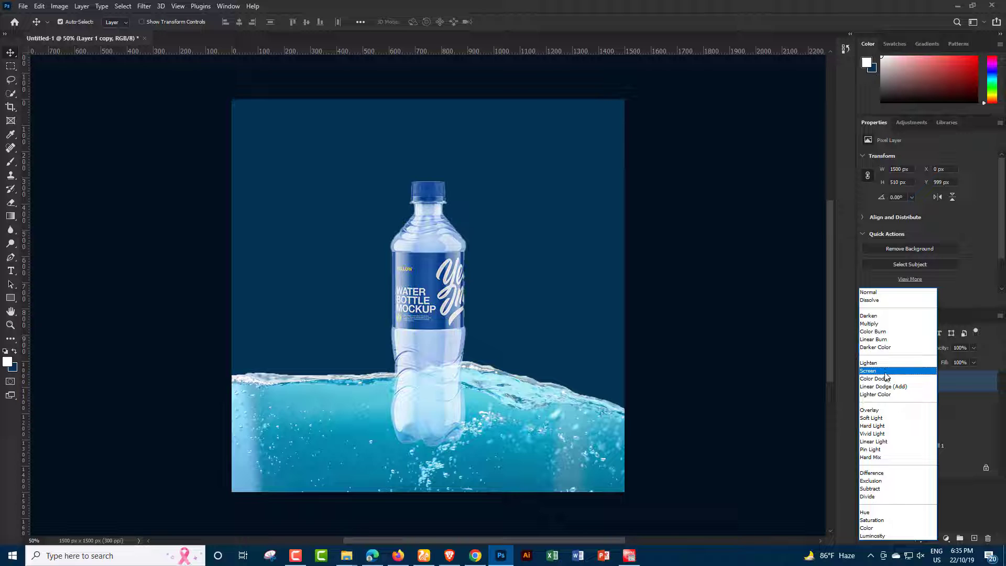
{"action": "left_click", "coordinate": [882, 426]}
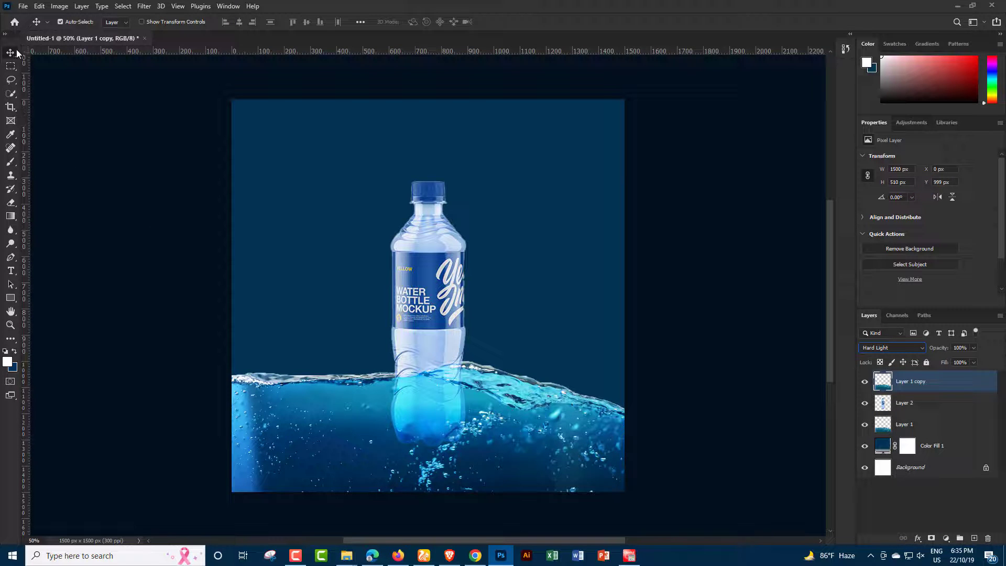
{"action": "left_click", "coordinate": [23, 6]}
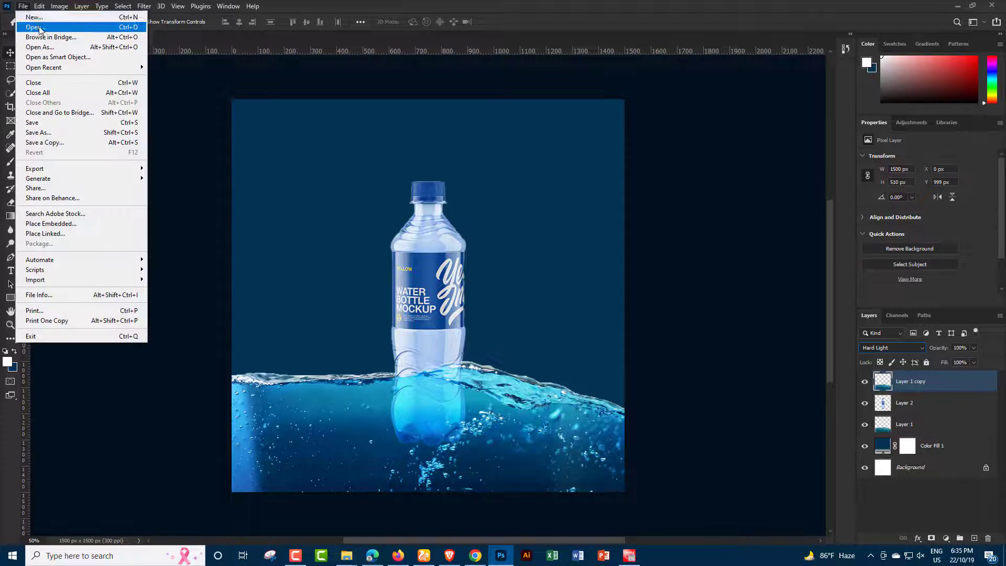
Step: Open 555.png and copy the splash into the bottle ad as Layer 3
{"action": "left_click", "coordinate": [37, 21]}
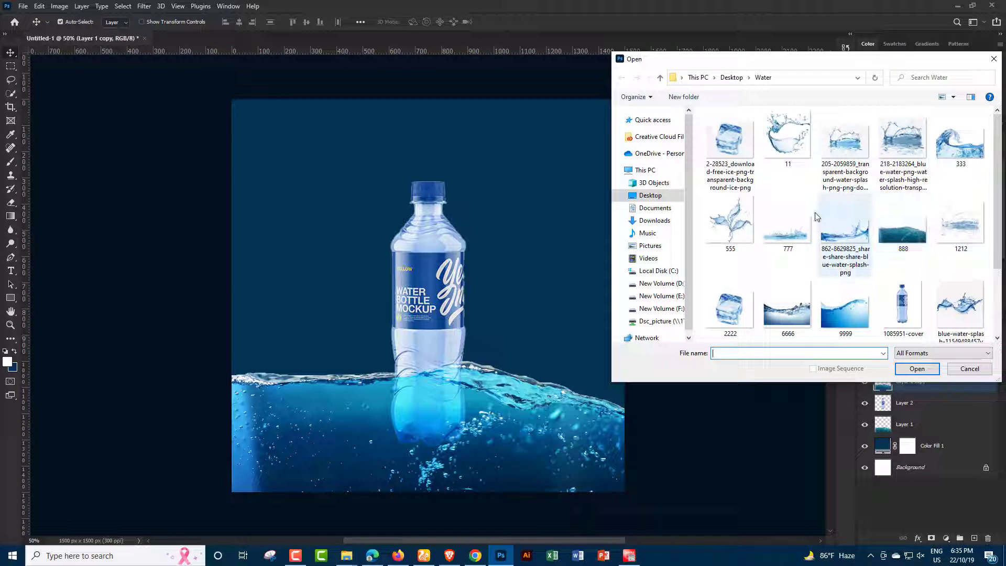
{"action": "left_click", "coordinate": [740, 218]}
{"action": "left_click", "coordinate": [916, 368]}
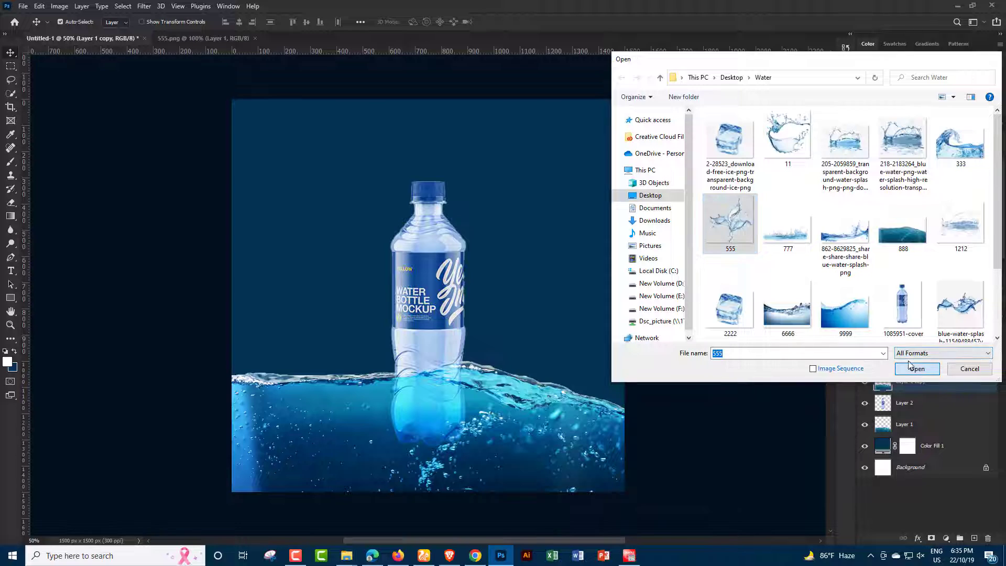
{"action": "left_click_drag", "start_coordinate": [212, 37], "coordinate": [699, 94]}
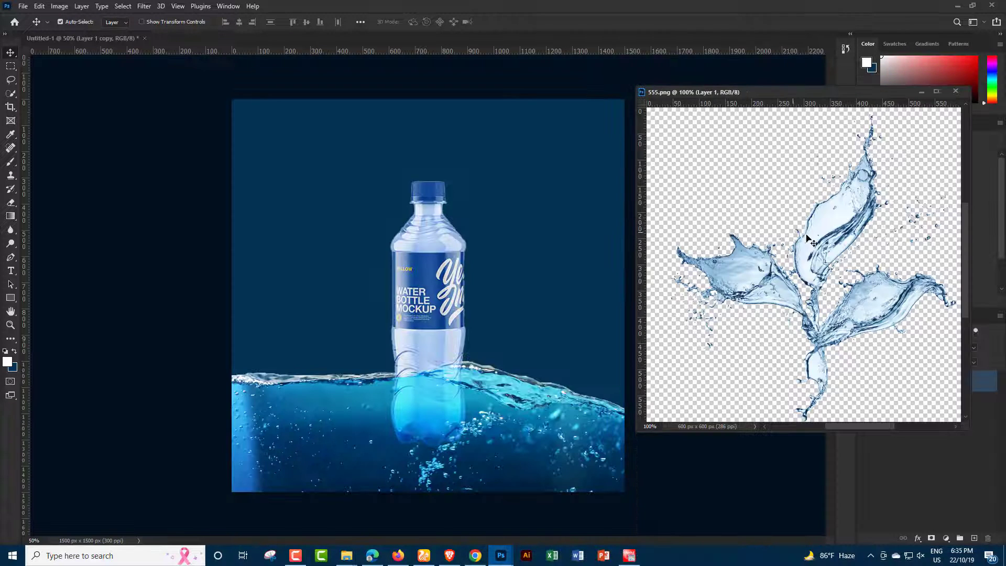
{"action": "left_click_drag", "start_coordinate": [809, 240], "coordinate": [426, 387]}
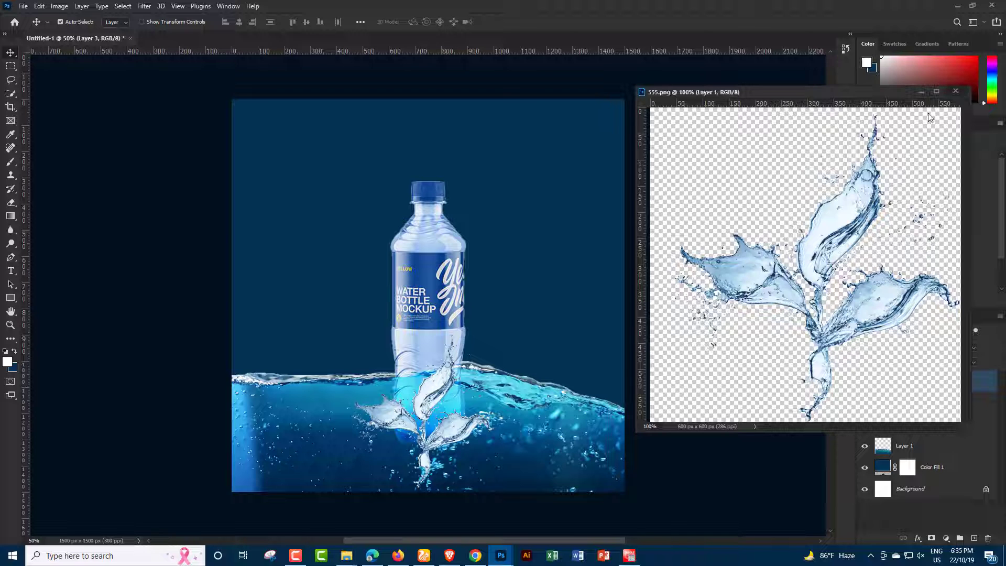
{"action": "left_click", "coordinate": [955, 91]}
Step: Lower the splash slightly and scale it to about 161% around the bottle's base
{"action": "left_click_drag", "start_coordinate": [426, 403], "coordinate": [425, 411]}
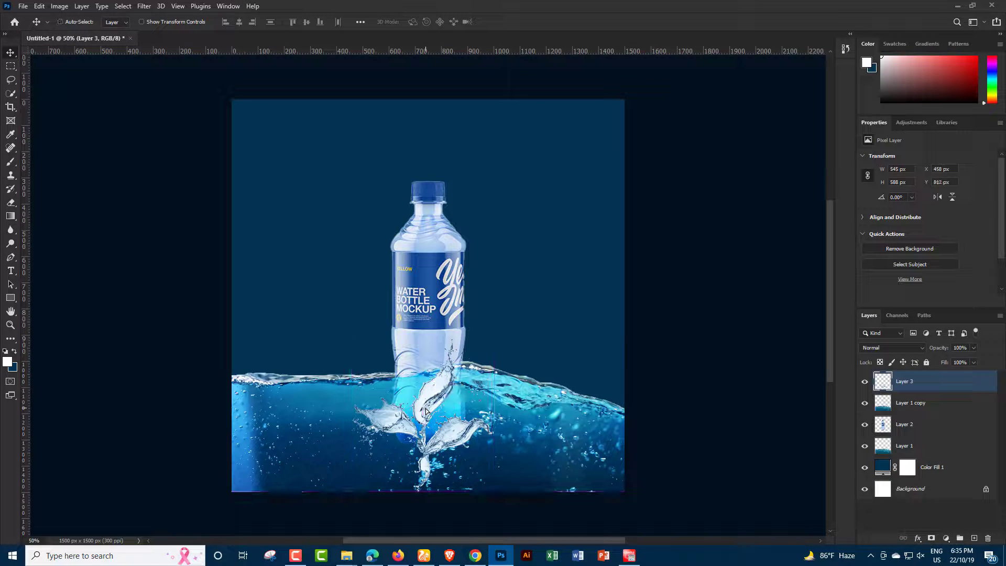
{"action": "key", "text": "ctrl+t"}
{"action": "left_click_drag", "start_coordinate": [495, 335], "coordinate": [579, 241]}
{"action": "mouse_move", "coordinate": [470, 392]}
{"action": "left_mouse_down"}
{"action": "mouse_move", "coordinate": [437, 401]}
{"action": "mouse_move", "coordinate": [429, 384]}
{"action": "mouse_move", "coordinate": [464, 380]}
{"action": "mouse_move", "coordinate": [445, 390]}
{"action": "left_mouse_up"}
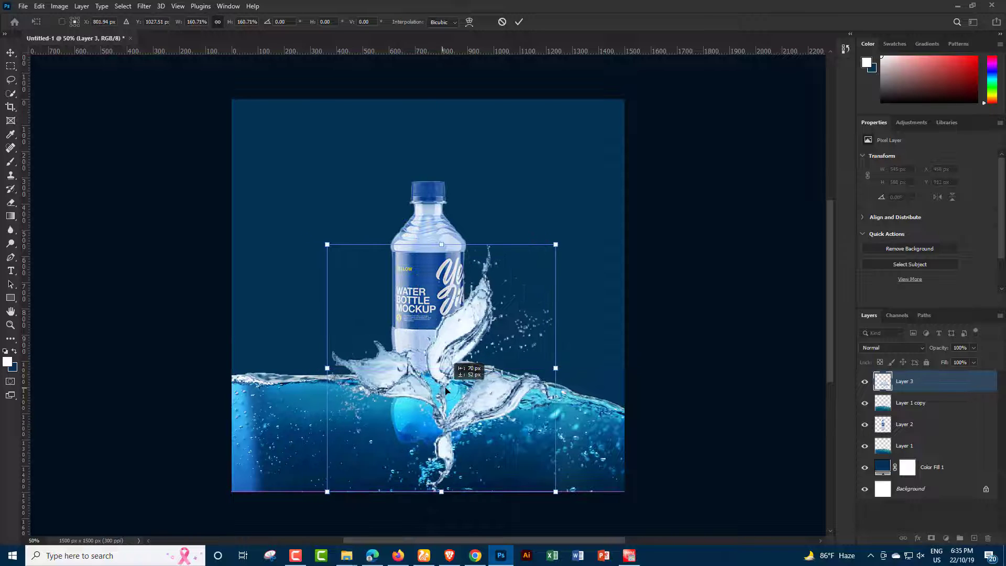
Step: Commit the splash, move Layer 3 beneath the bottle, and rescale it to about 117%
{"action": "left_click", "coordinate": [3, 53]}
{"action": "left_click_drag", "start_coordinate": [923, 382], "coordinate": [890, 432]}
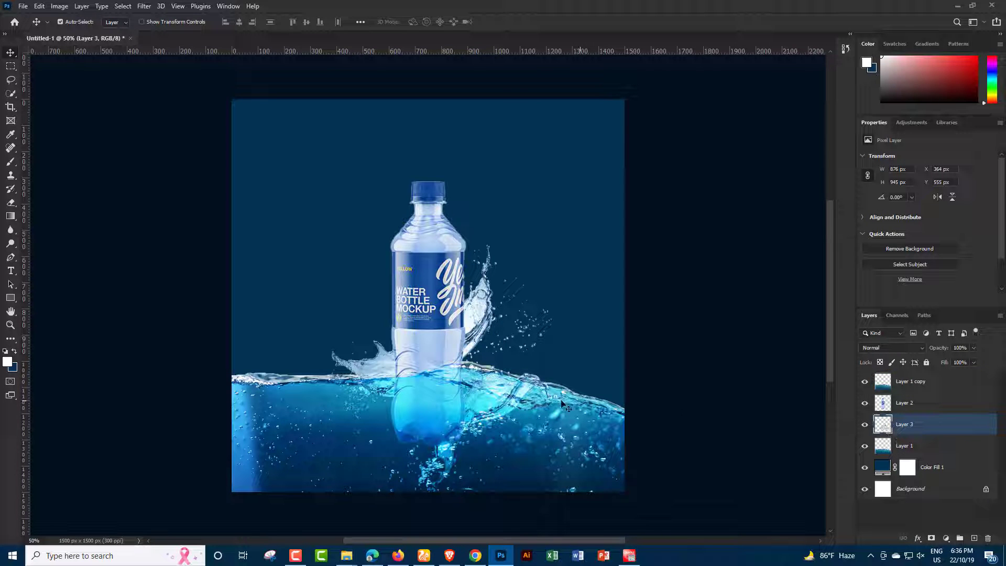
{"action": "key", "text": "ctrl+t"}
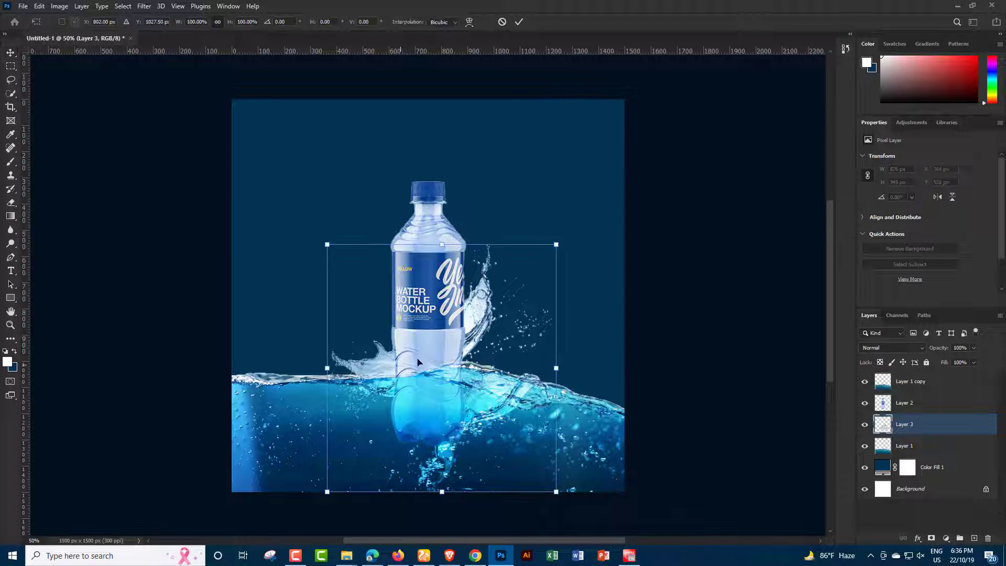
{"action": "left_click_drag", "start_coordinate": [355, 286], "coordinate": [346, 286]}
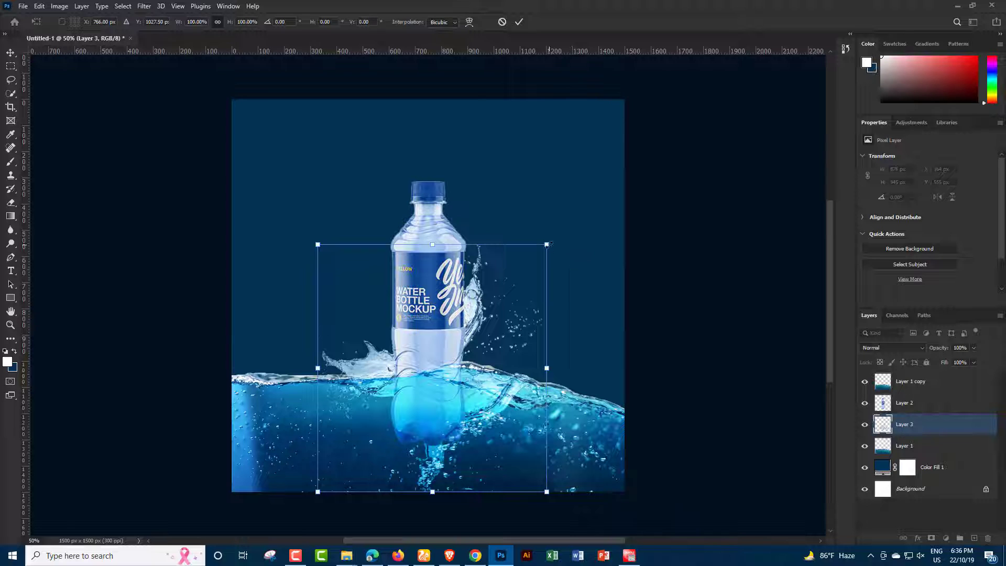
{"action": "left_click_drag", "start_coordinate": [549, 244], "coordinate": [586, 201]}
{"action": "mouse_move", "coordinate": [541, 256]}
{"action": "left_mouse_down"}
{"action": "mouse_move", "coordinate": [546, 275]}
{"action": "mouse_move", "coordinate": [533, 284]}
{"action": "left_mouse_up"}
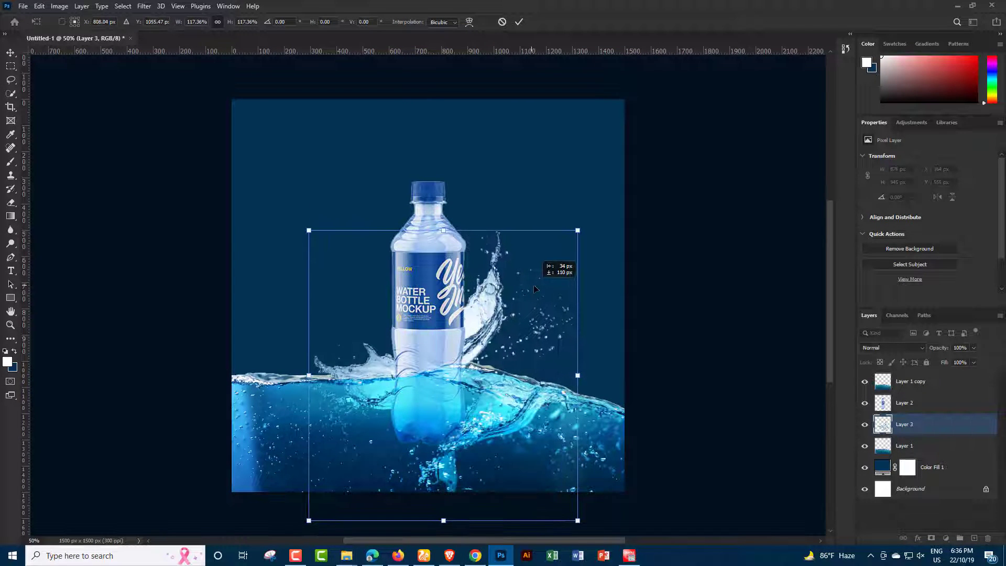
Step: Commit the splash resize and set Layer 3's blend mode to Lighten
{"action": "left_click", "coordinate": [11, 54]}
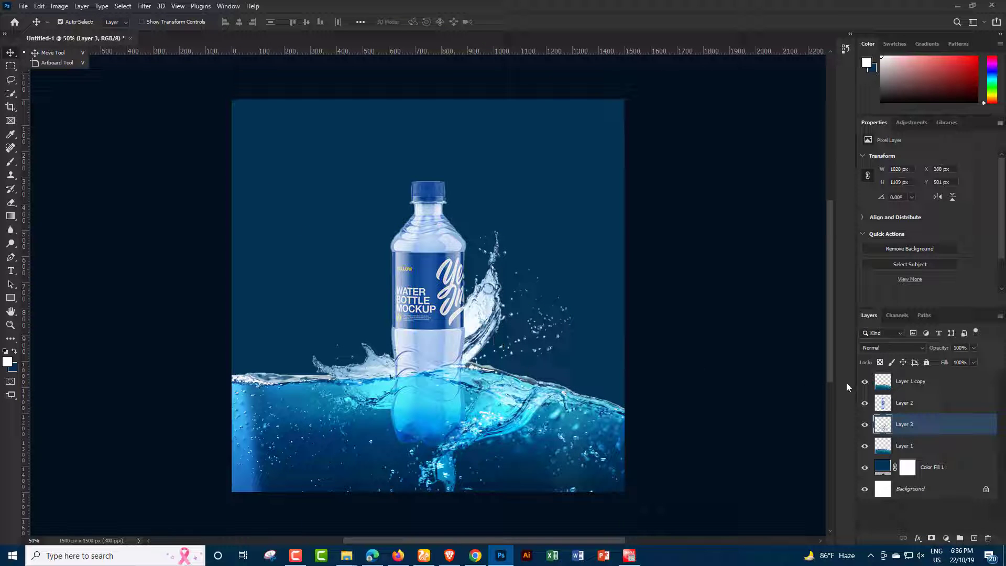
{"action": "left_click", "coordinate": [920, 347]}
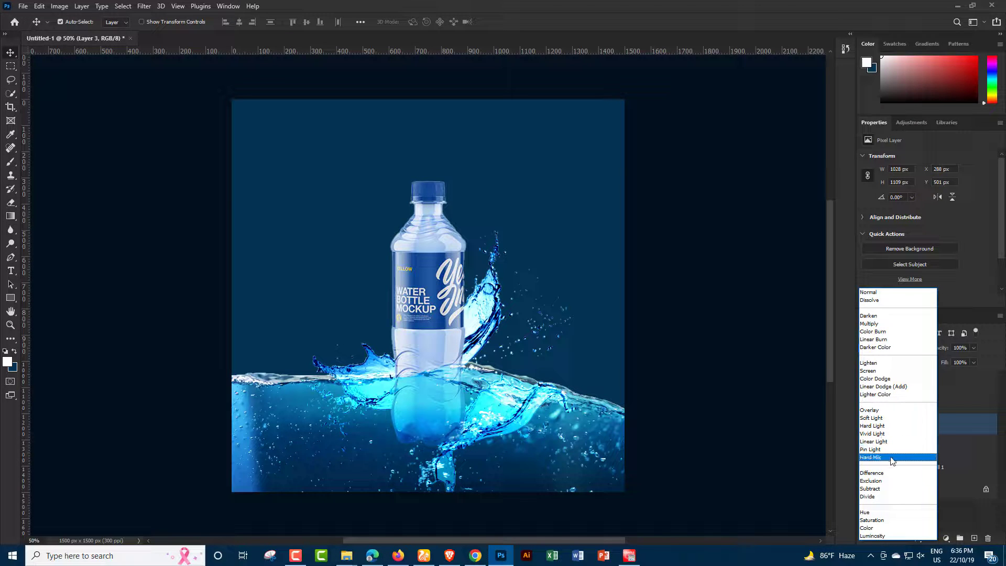
{"action": "left_click", "coordinate": [879, 365]}
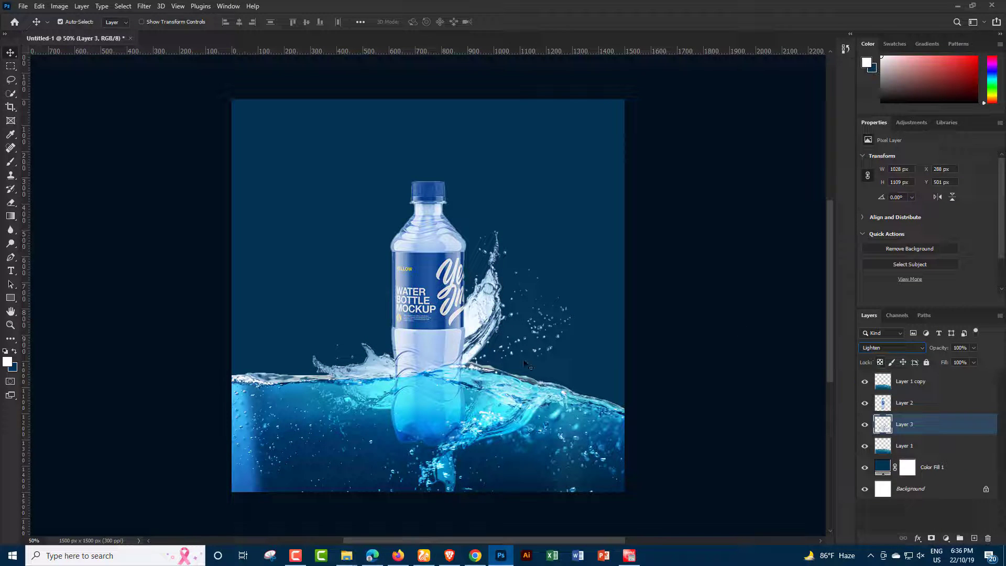
Step: Open the 1212 splash image from the Water folder and copy it into the ad as Layer 4
{"action": "left_click", "coordinate": [23, 6]}
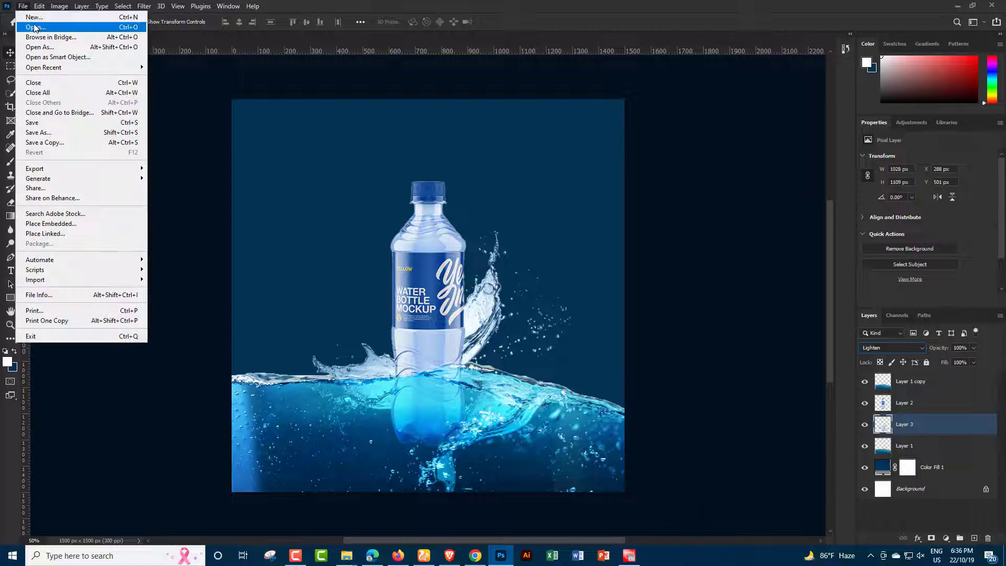
{"action": "left_click", "coordinate": [31, 29]}
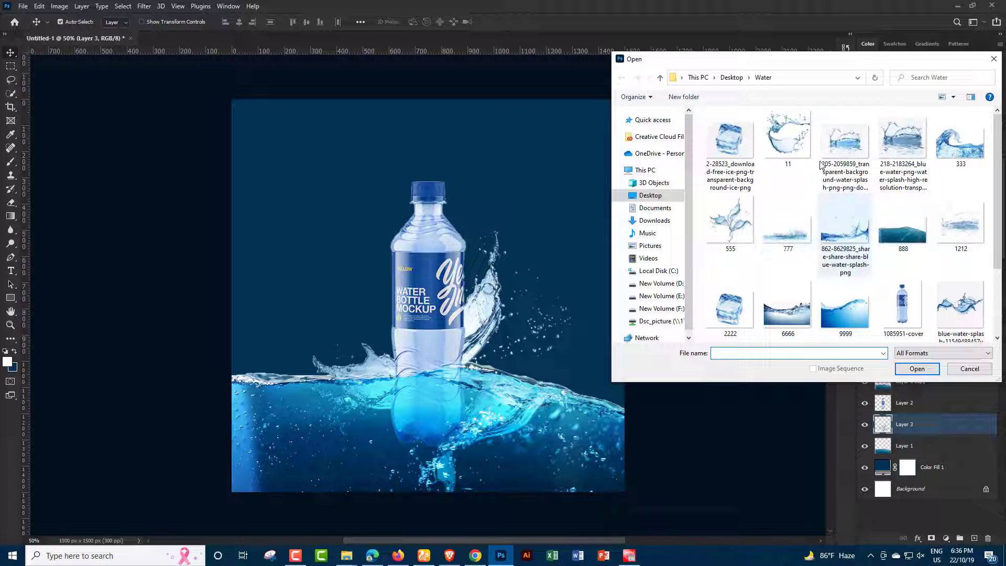
{"action": "left_click", "coordinate": [793, 148]}
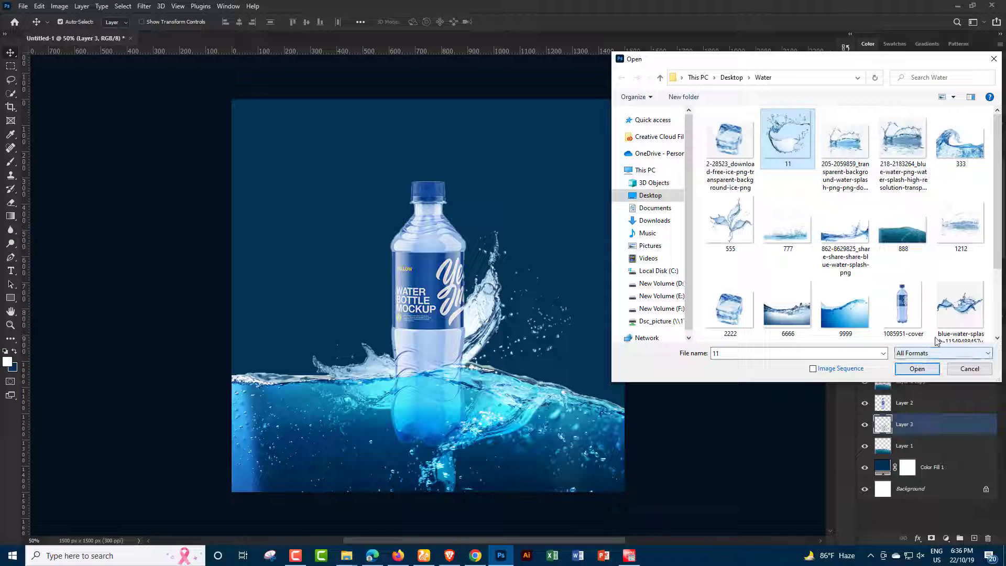
{"action": "type", "text": "1212"}
{"action": "double_click", "coordinate": [960, 223]}
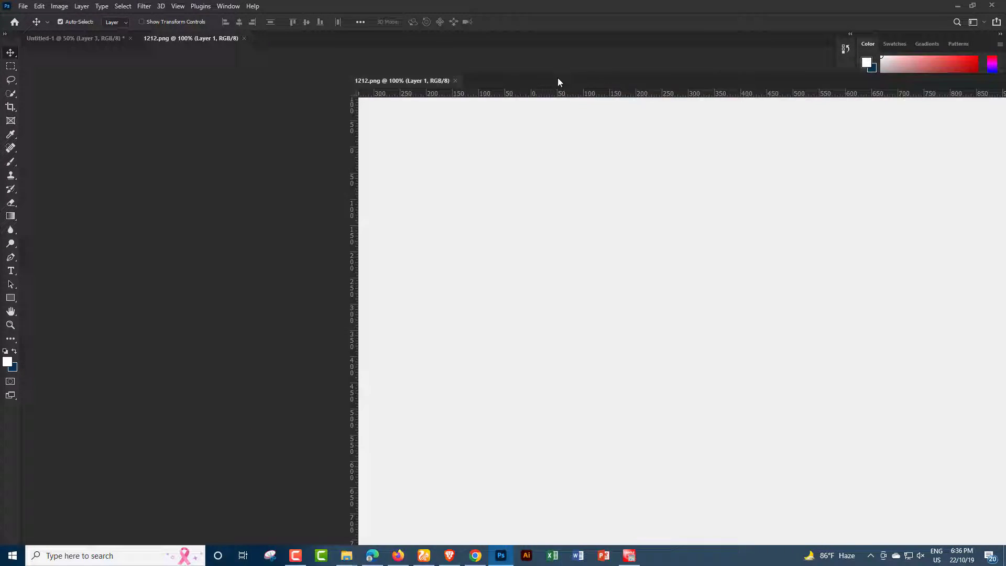
{"action": "left_click_drag", "start_coordinate": [210, 41], "coordinate": [770, 81]}
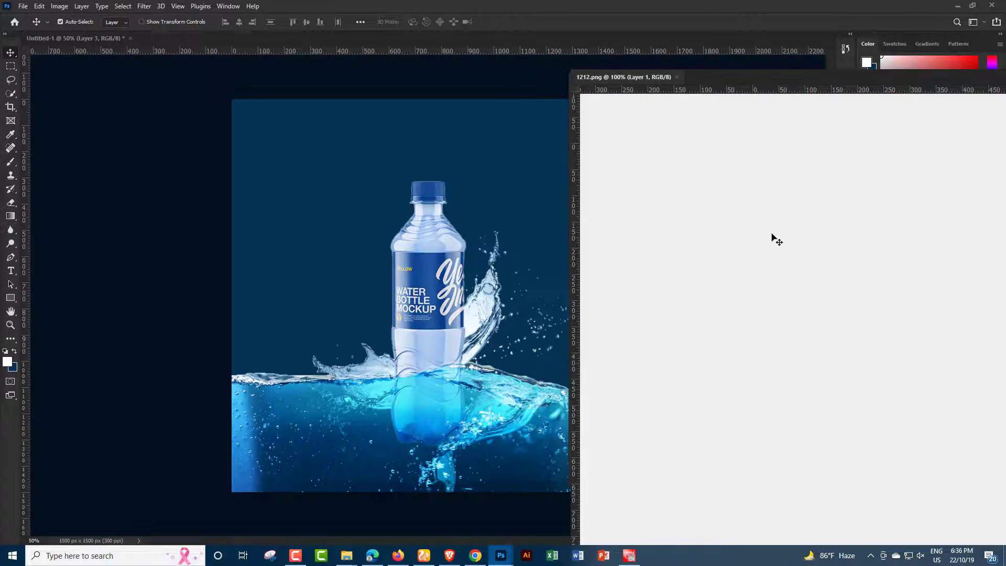
{"action": "left_click_drag", "start_coordinate": [800, 338], "coordinate": [380, 337]}
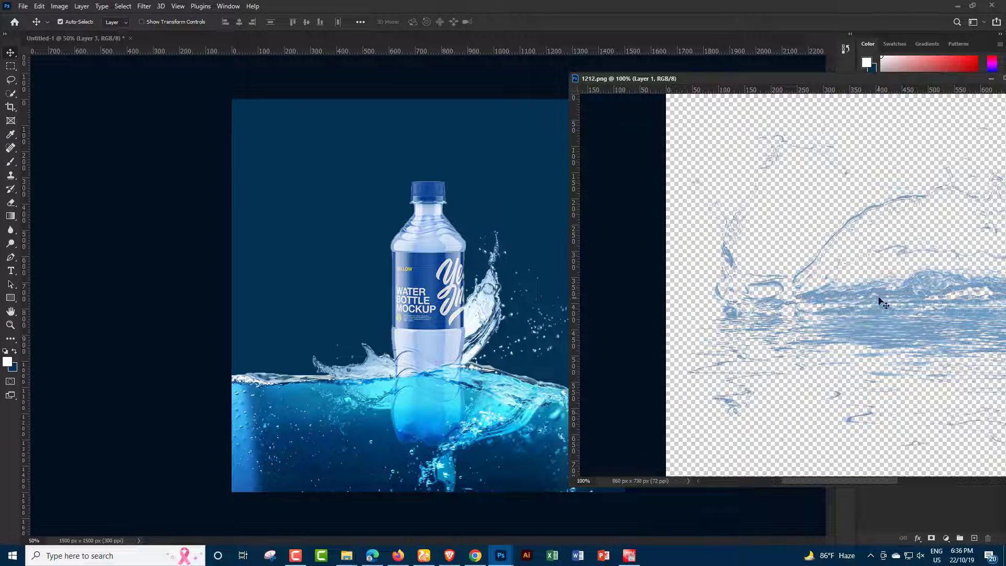
{"action": "left_click_drag", "start_coordinate": [880, 302], "coordinate": [343, 329]}
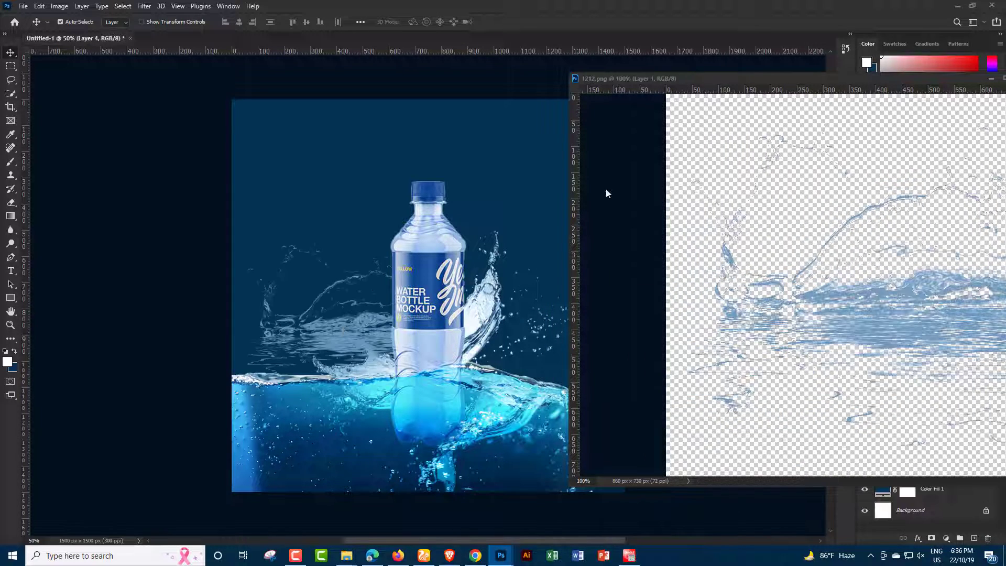
{"action": "left_click_drag", "start_coordinate": [807, 81], "coordinate": [865, 116]}
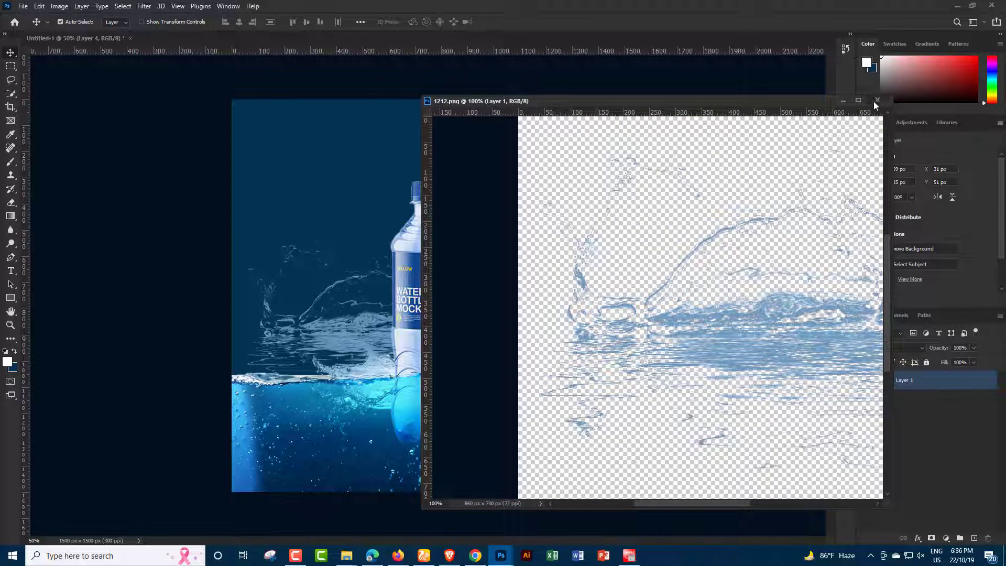
{"action": "left_click", "coordinate": [876, 101]}
Step: Enlarge the left splash, Layer 4, to about 153% and commit the transform
{"action": "key", "text": "ctrl+t"}
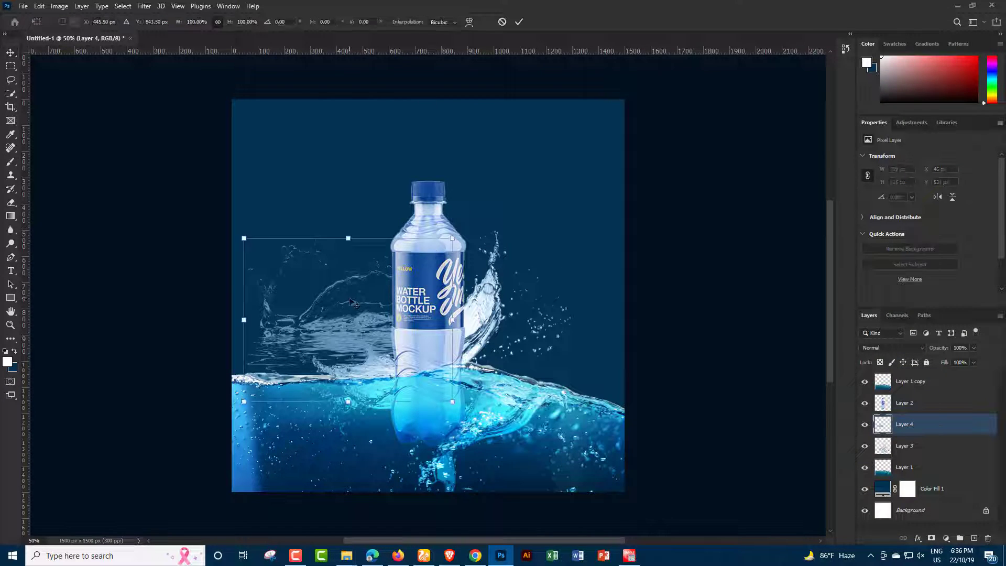
{"action": "mouse_move", "coordinate": [348, 234]}
{"action": "left_mouse_down"}
{"action": "mouse_move", "coordinate": [347, 151]}
{"action": "mouse_move", "coordinate": [404, 325]}
{"action": "mouse_move", "coordinate": [420, 326]}
{"action": "left_mouse_up"}
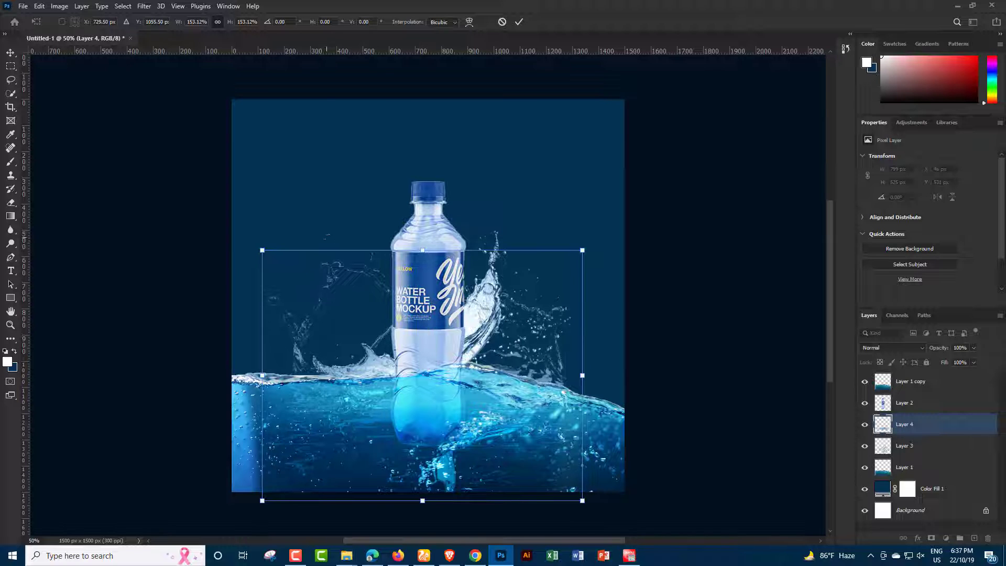
{"action": "left_click", "coordinate": [11, 54]}
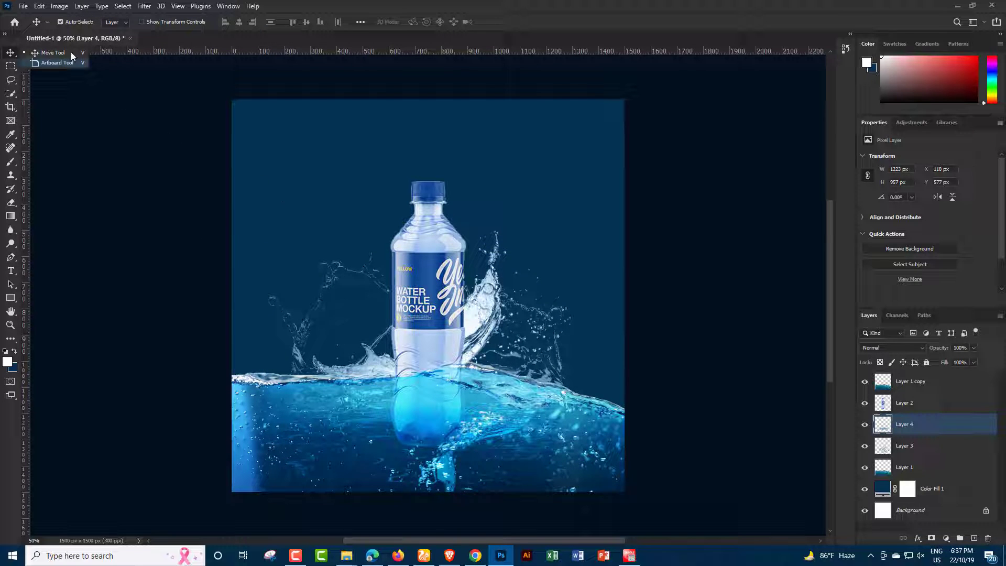
{"action": "left_click", "coordinate": [23, 5]}
{"action": "key", "text": "Escape"}
Step: Open the 11 splash image and copy it into the bottle ad as Layer 5
{"action": "key", "text": "ctrl+o"}
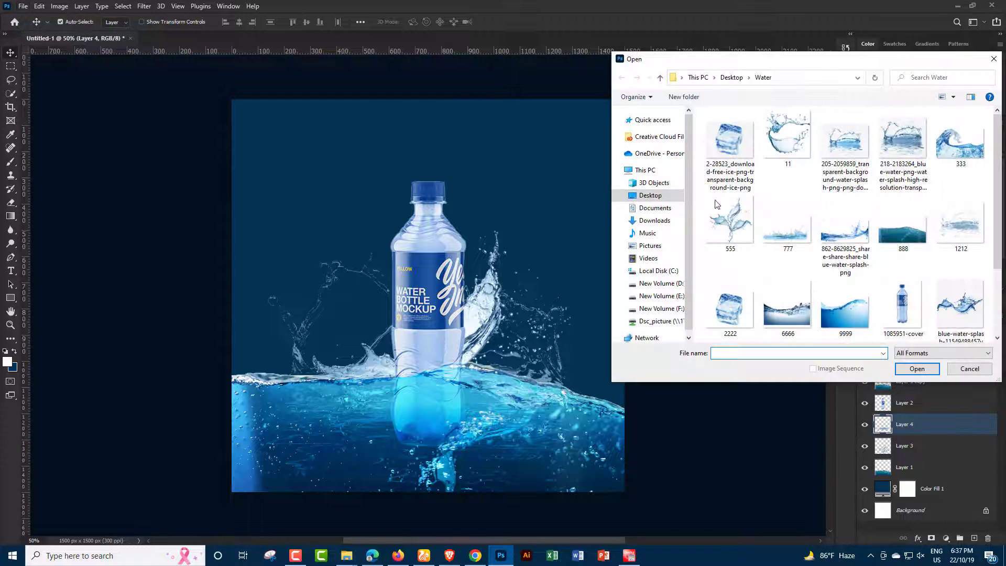
{"action": "left_click", "coordinate": [788, 147]}
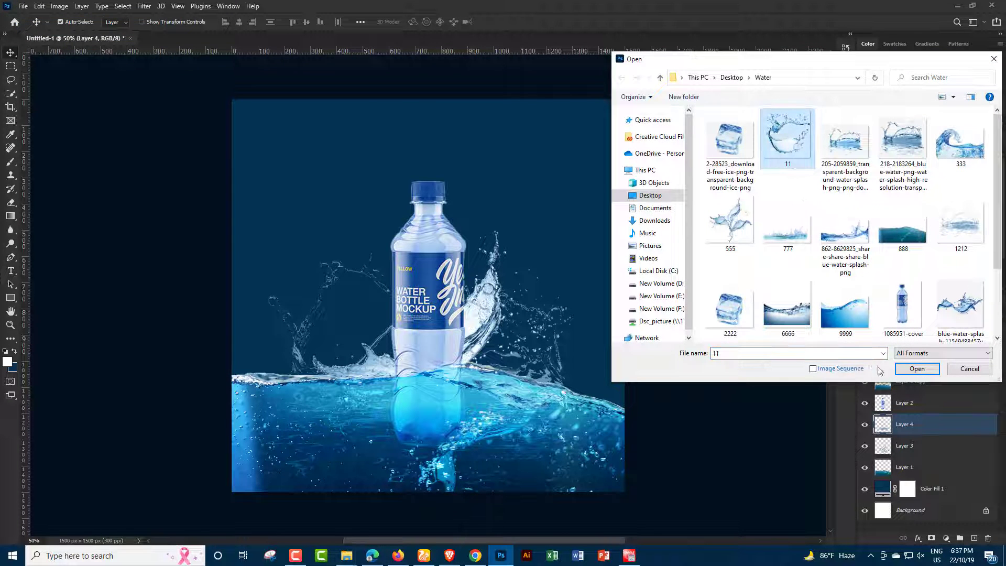
{"action": "left_click", "coordinate": [918, 368]}
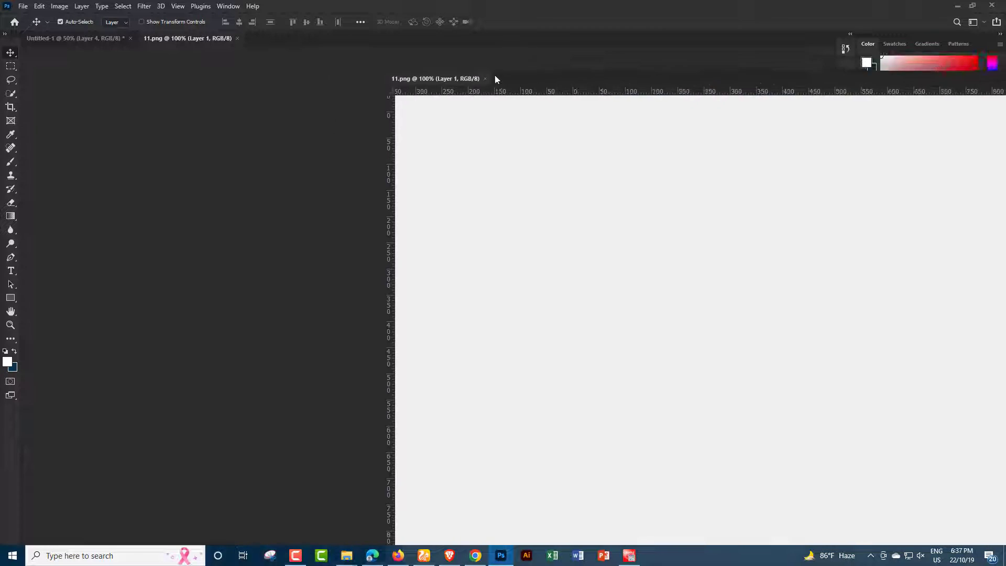
{"action": "left_click_drag", "start_coordinate": [207, 41], "coordinate": [592, 53]}
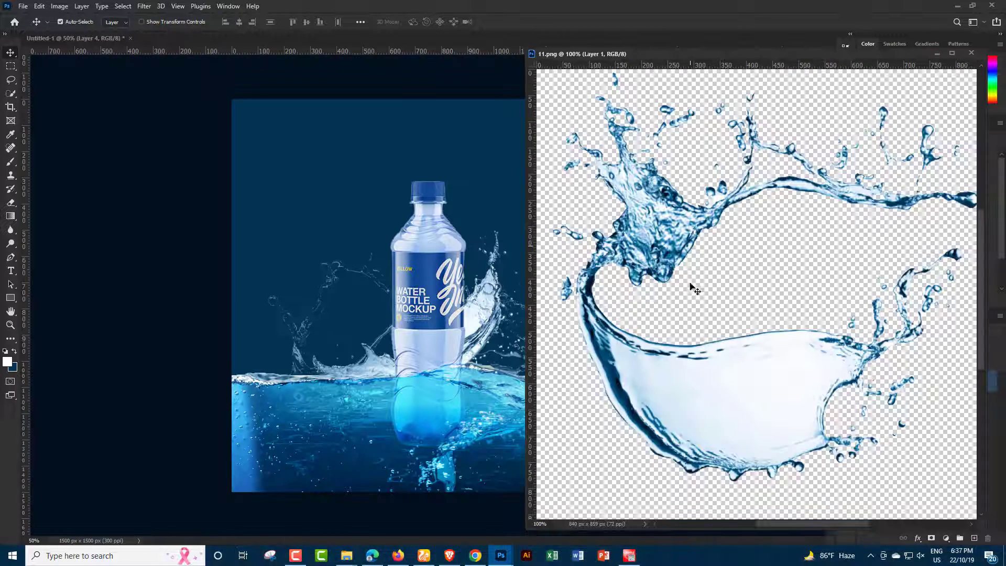
{"action": "mouse_move", "coordinate": [708, 376]}
{"action": "left_mouse_down"}
{"action": "mouse_move", "coordinate": [708, 393]}
{"action": "mouse_move", "coordinate": [385, 332]}
{"action": "left_mouse_up"}
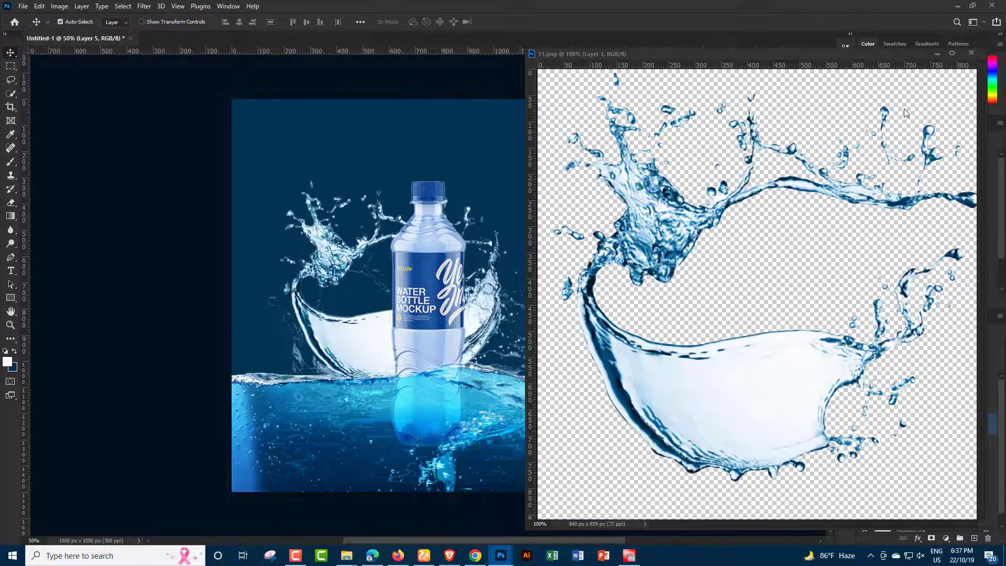
{"action": "left_click", "coordinate": [971, 53]}
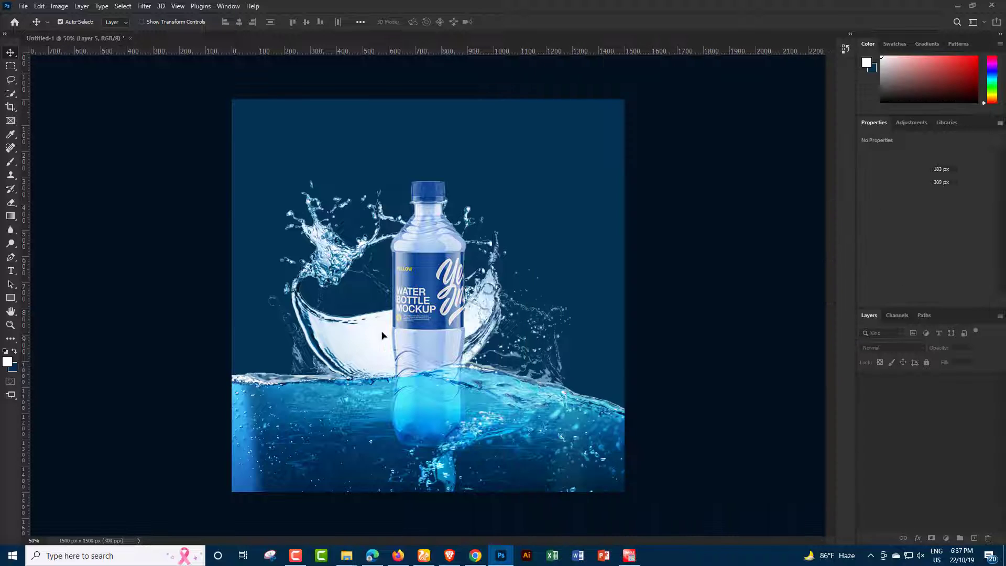
Step: Place Layer 5 low around the bottle's base after testing a horizontal flip, then duplicate it
{"action": "mouse_move", "coordinate": [355, 342]}
{"action": "left_mouse_down"}
{"action": "mouse_move", "coordinate": [398, 333]}
{"action": "mouse_move", "coordinate": [394, 343]}
{"action": "left_mouse_up"}
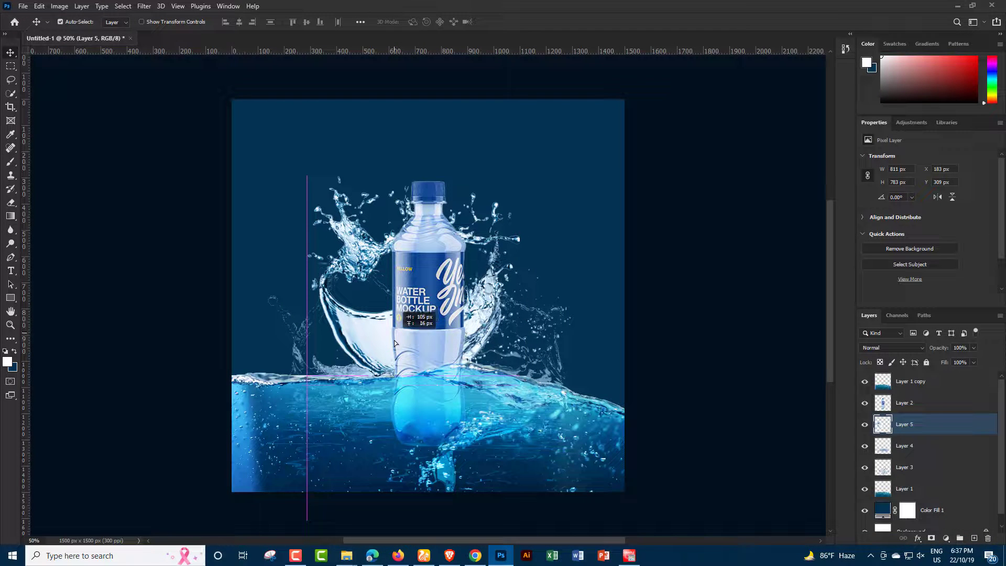
{"action": "key", "text": "ctrl+t"}
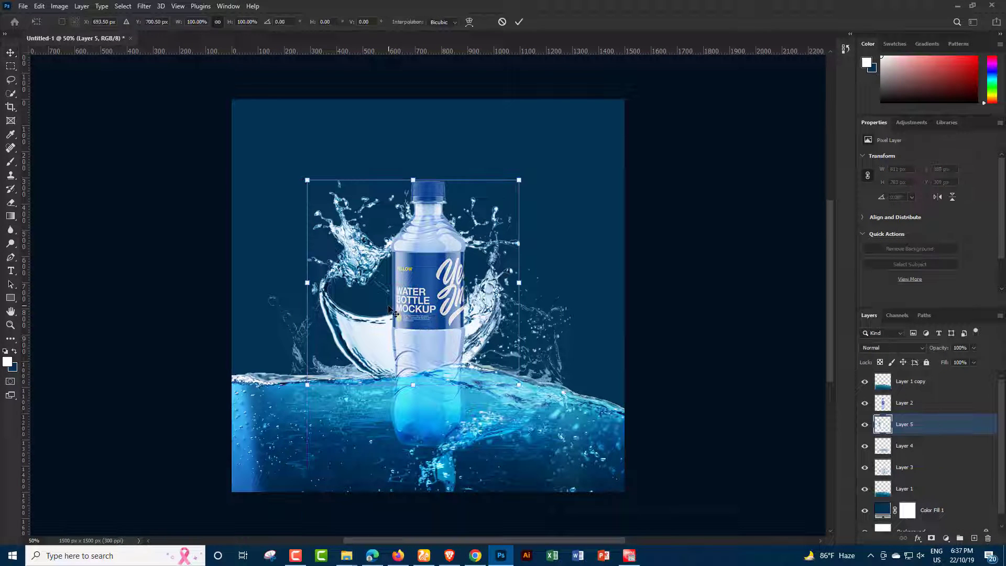
{"action": "right_click", "coordinate": [386, 311]}
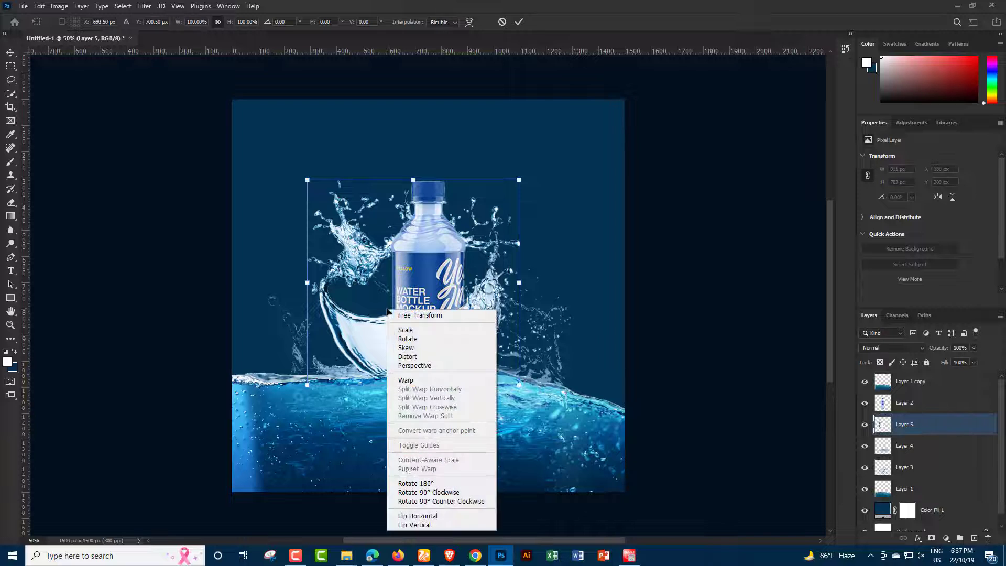
{"action": "left_click", "coordinate": [418, 515]}
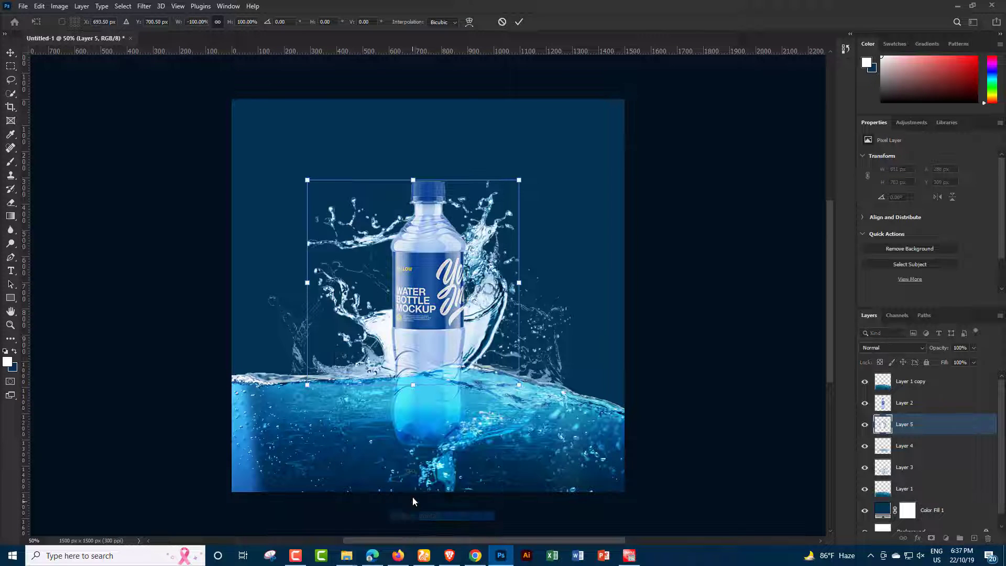
{"action": "right_click", "coordinate": [390, 301]}
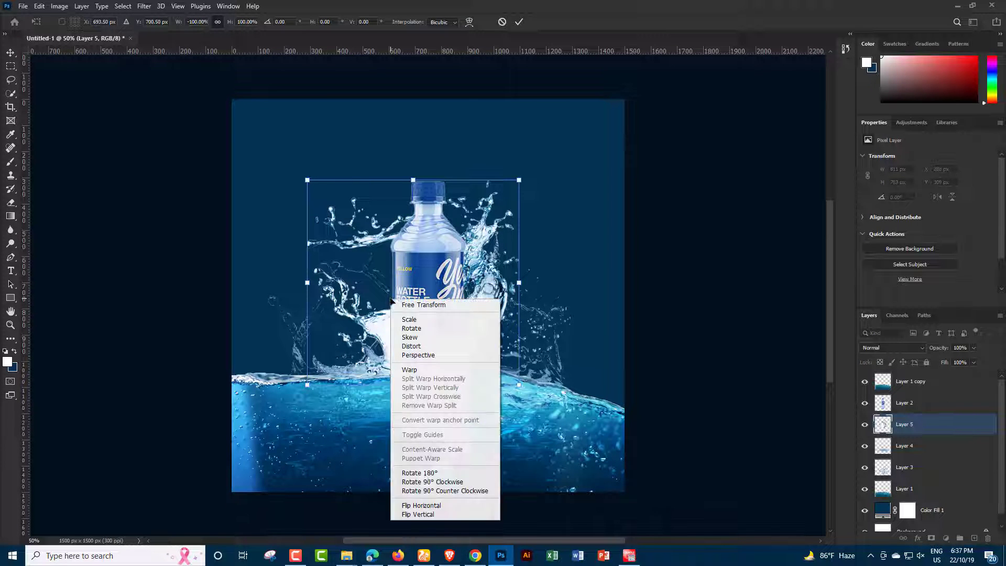
{"action": "left_click", "coordinate": [419, 505]}
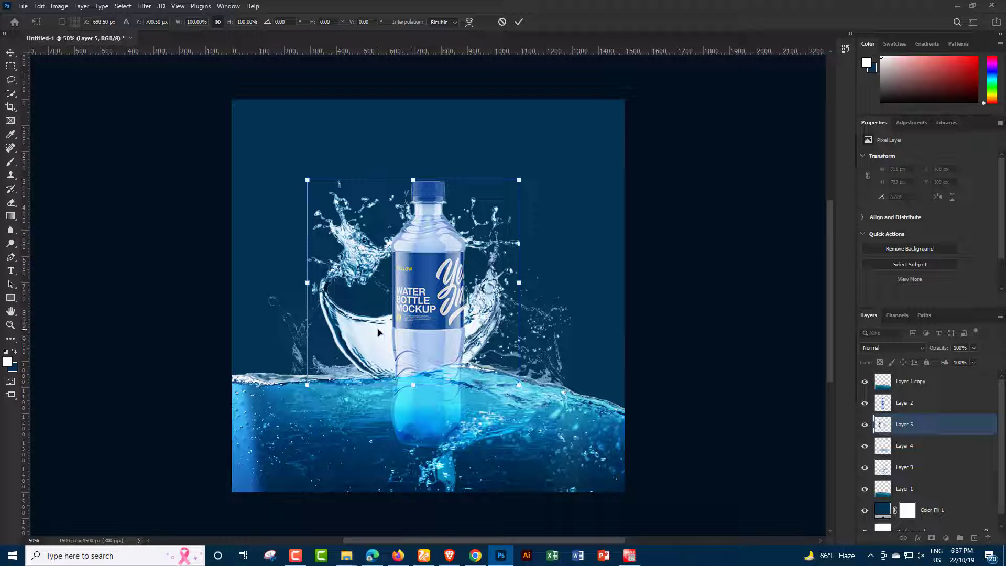
{"action": "left_click_drag", "start_coordinate": [377, 331], "coordinate": [359, 382]}
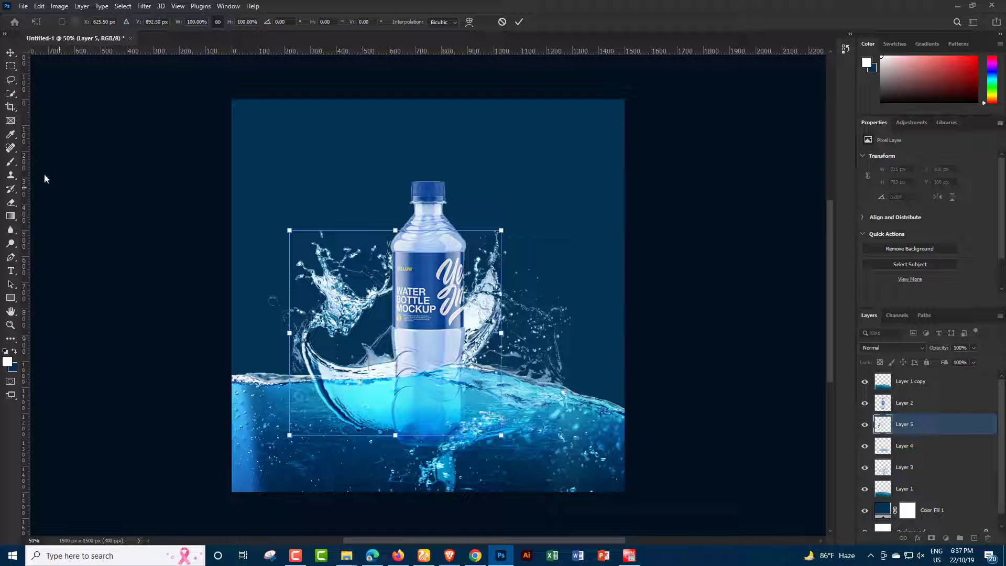
{"action": "left_click", "coordinate": [10, 52]}
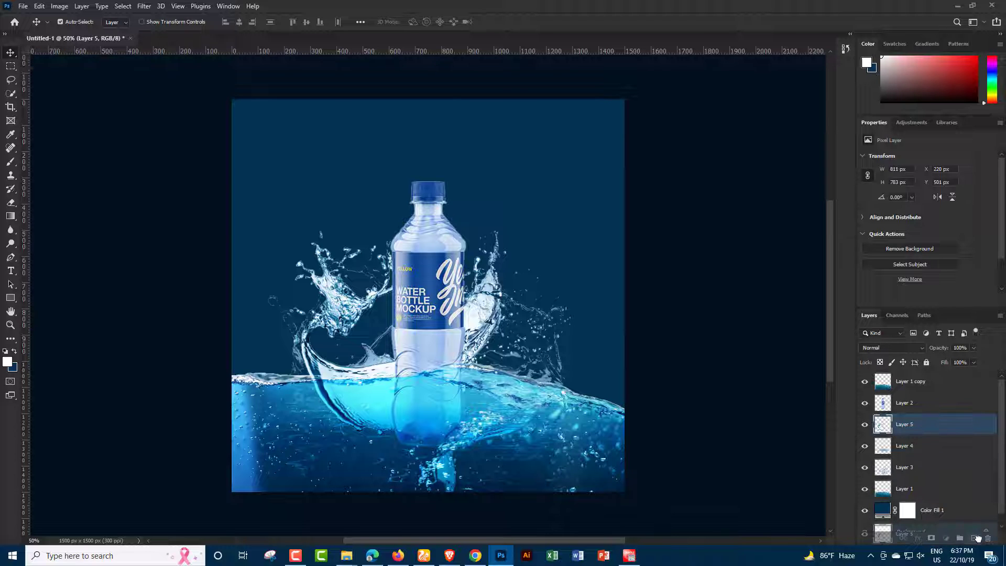
{"action": "key", "text": "ctrl+j"}
{"action": "mouse_move", "coordinate": [922, 423]}
{"action": "left_mouse_down"}
{"action": "mouse_move", "coordinate": [914, 376]}
{"action": "mouse_move", "coordinate": [920, 412]}
{"action": "left_mouse_up"}
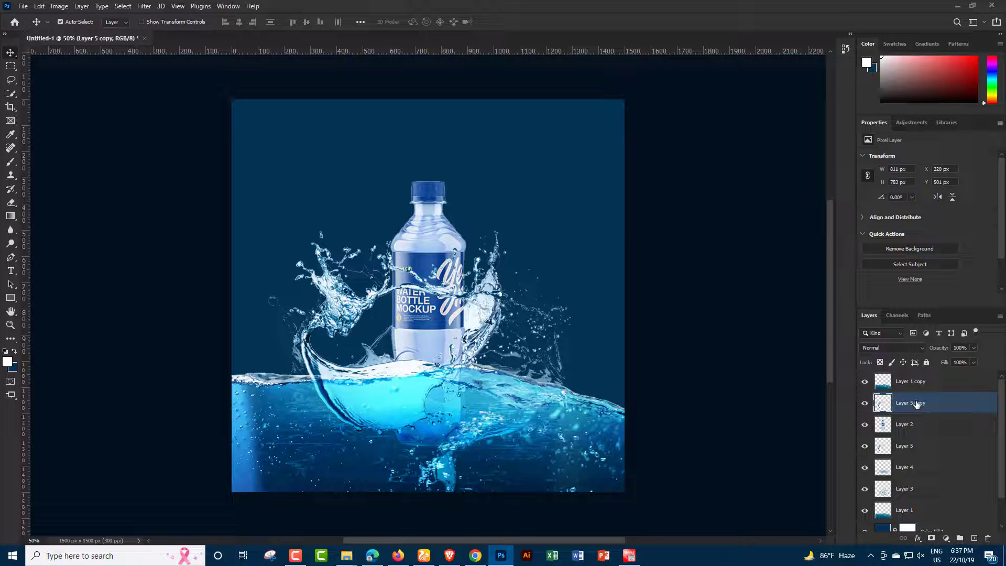
Step: Set Layer 5 copy to Multiply, toggle Layer 4 to compare, and zoom out and back to 50%
{"action": "left_click", "coordinate": [891, 347]}
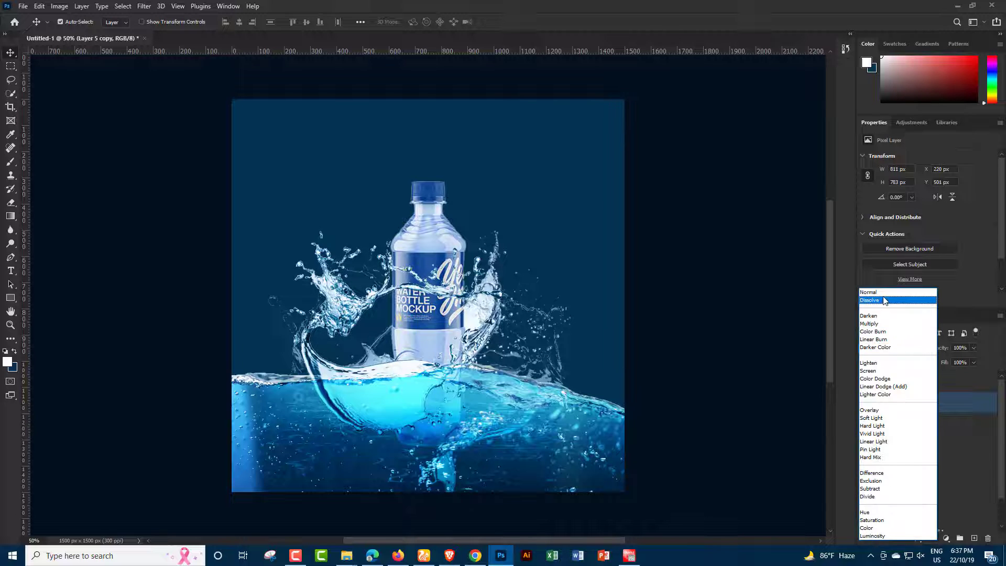
{"action": "left_click", "coordinate": [884, 325]}
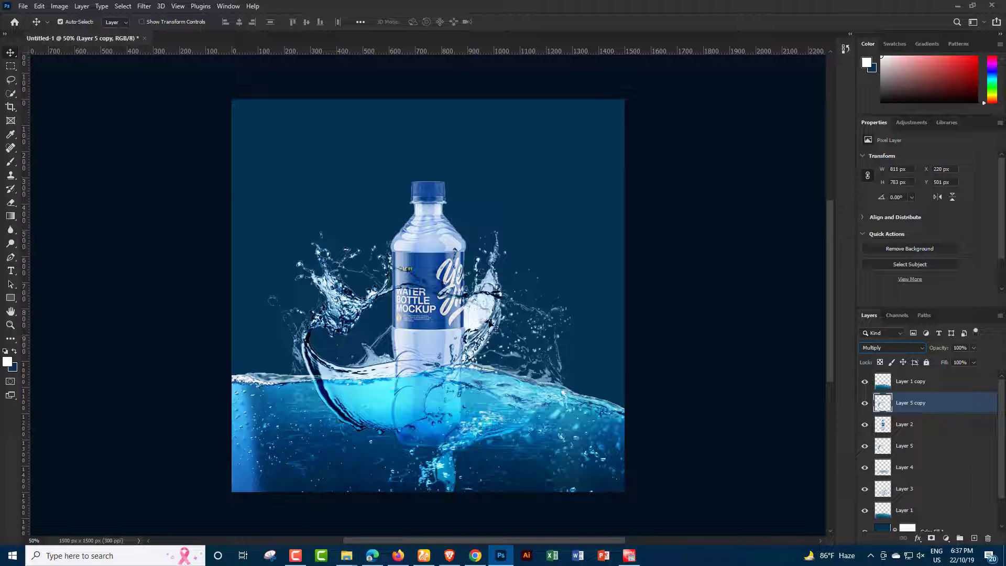
{"action": "left_click", "coordinate": [865, 467]}
{"action": "key", "text": "alt+comma"}
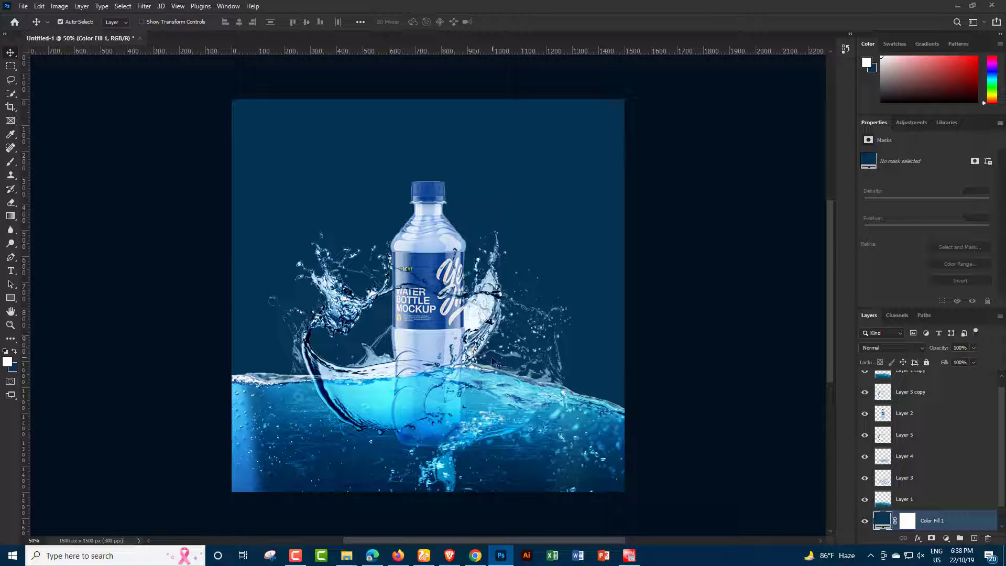
{"action": "key", "text": "ctrl+minus"}
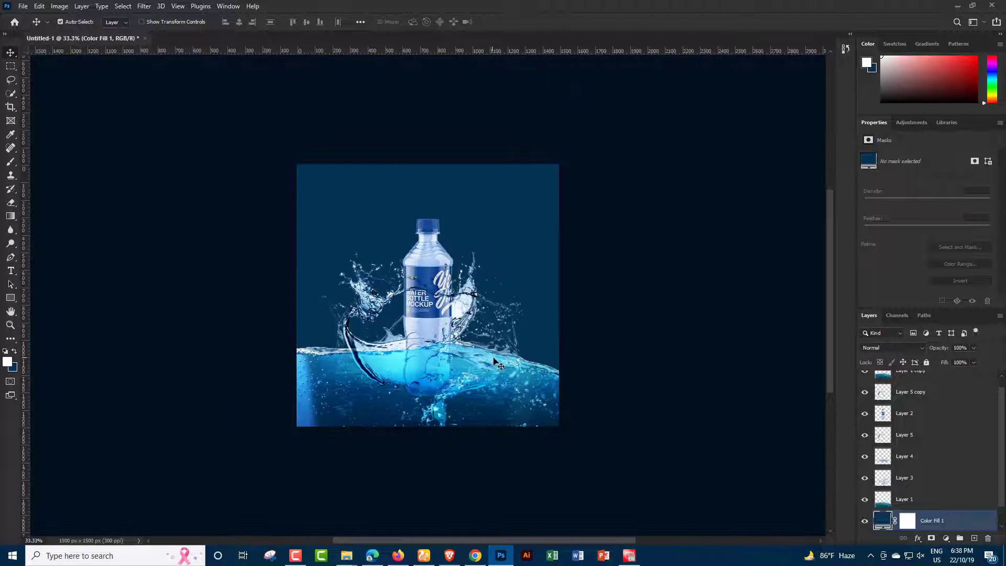
{"action": "key", "text": "ctrl+plus"}
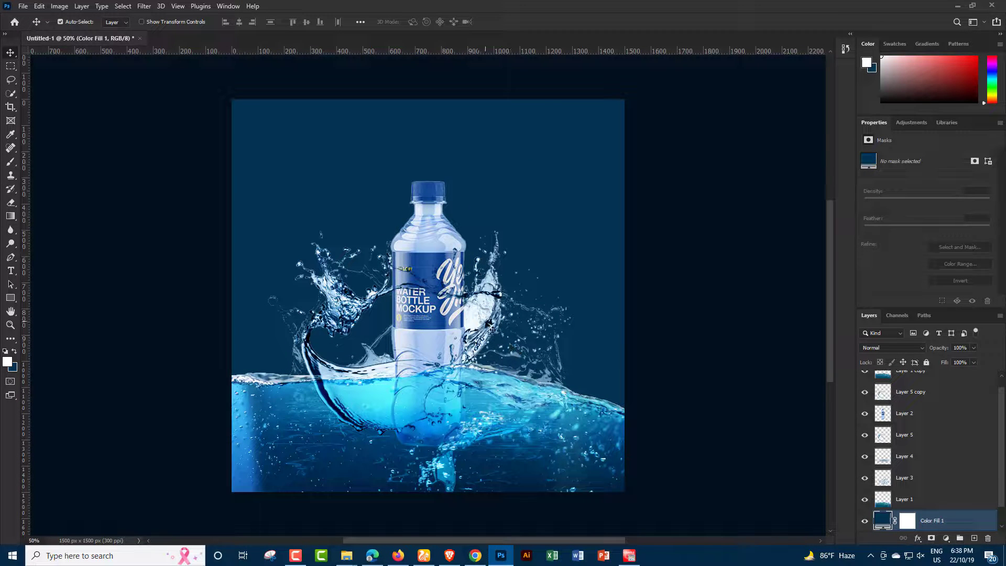
Step: Open the 2222 ice-cube image from the Water folder and drag it into the bottle ad
{"action": "left_click", "coordinate": [23, 6]}
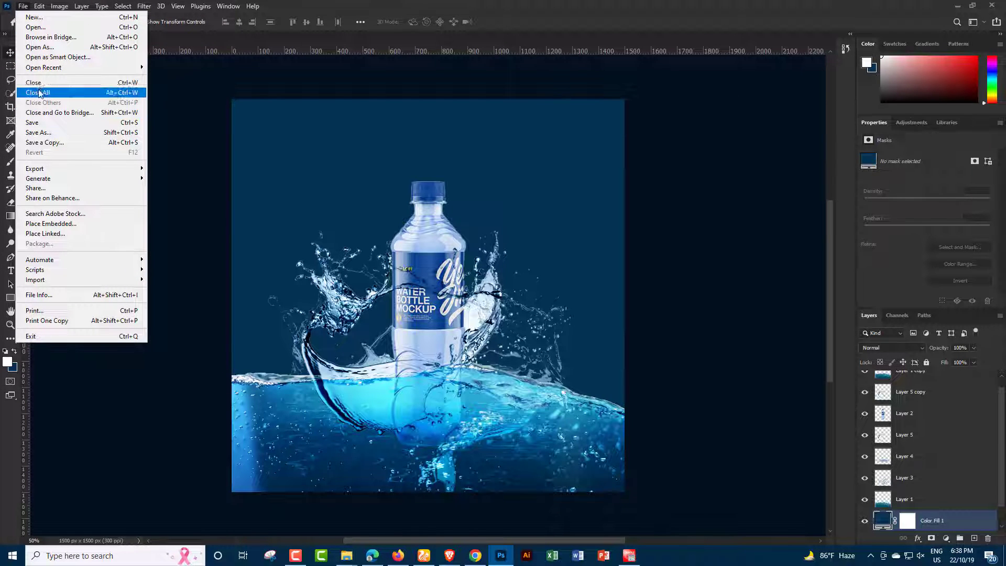
{"action": "left_click", "coordinate": [38, 29]}
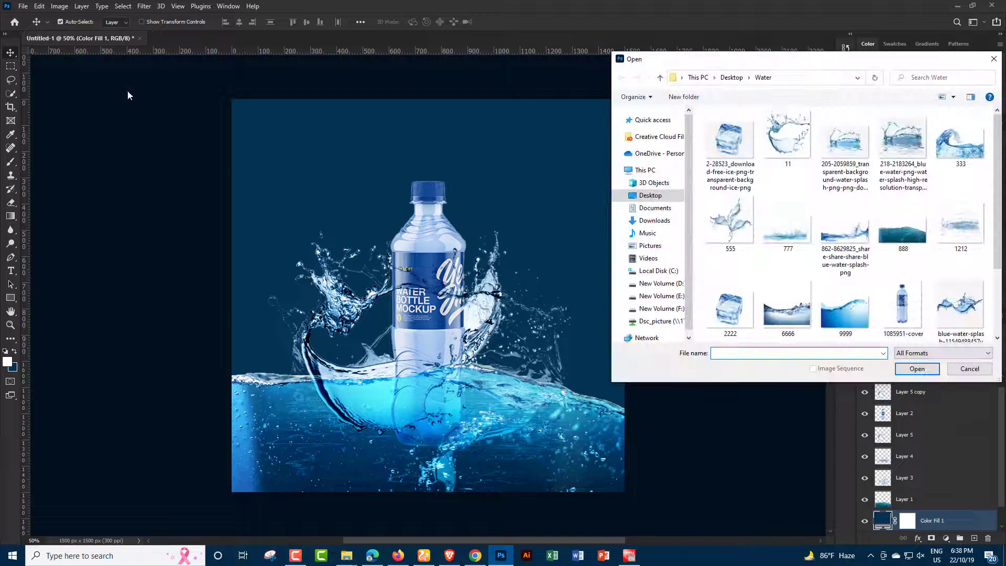
{"action": "left_click", "coordinate": [740, 310]}
{"action": "left_click", "coordinate": [917, 368]}
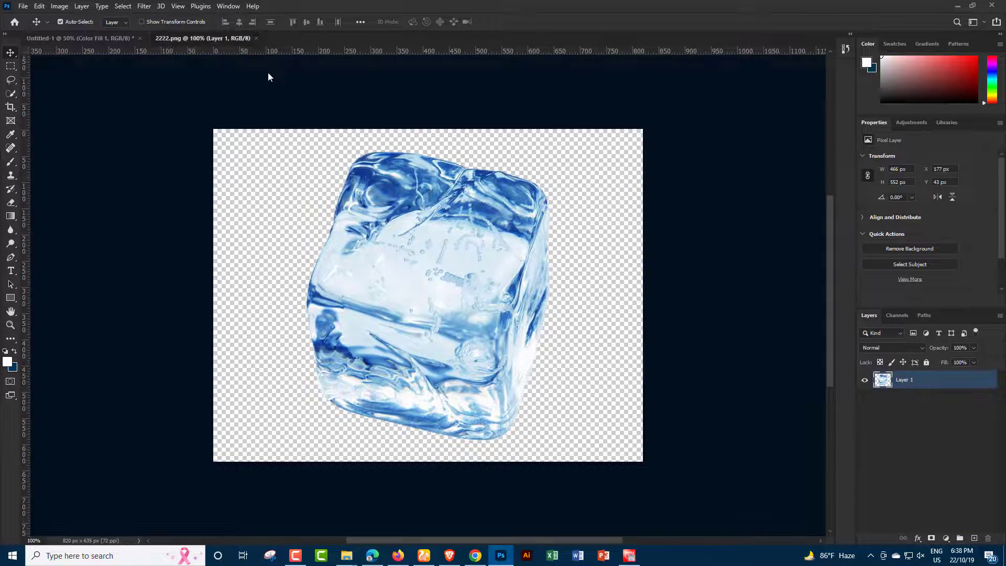
{"action": "left_click_drag", "start_coordinate": [199, 37], "coordinate": [733, 115]}
{"action": "left_click_drag", "start_coordinate": [878, 288], "coordinate": [537, 341]}
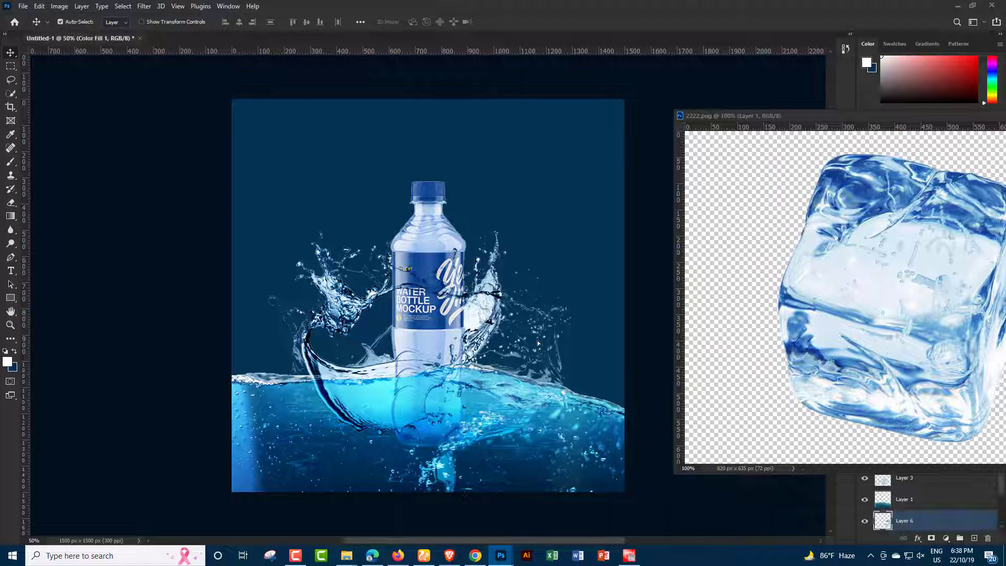
{"action": "left_click_drag", "start_coordinate": [954, 115], "coordinate": [823, 139]}
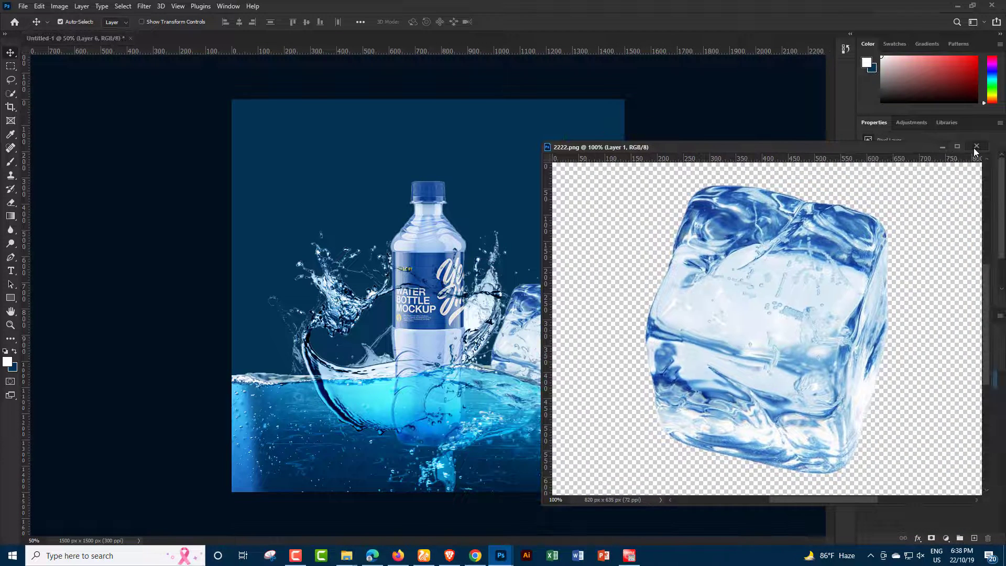
{"action": "key", "text": "ctrl+w"}
Step: Move the ice cube down into the water and shrink it to about 58%
{"action": "left_click_drag", "start_coordinate": [586, 328], "coordinate": [602, 394]}
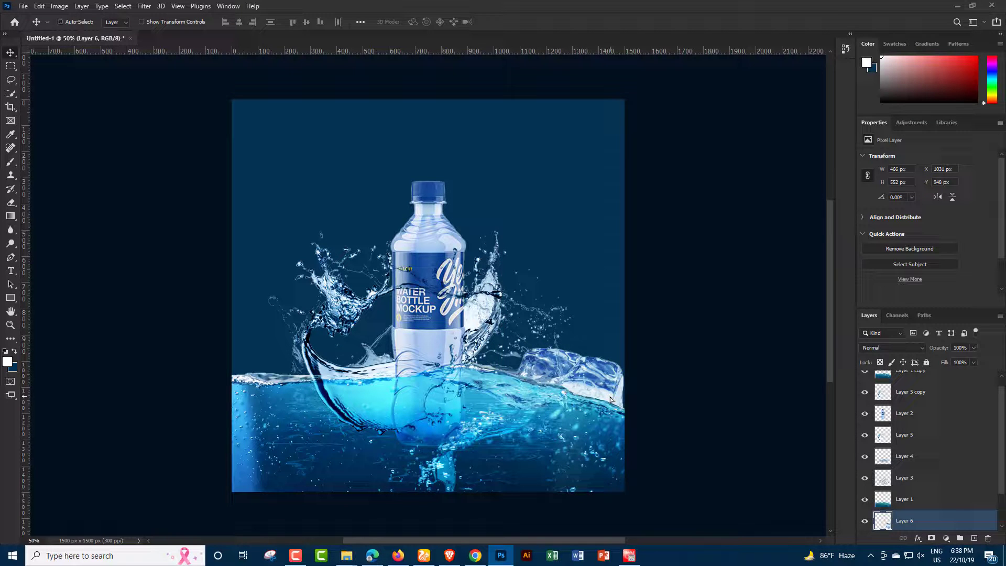
{"action": "key", "text": "ctrl+t"}
{"action": "mouse_move", "coordinate": [562, 348]}
{"action": "left_mouse_down"}
{"action": "mouse_move", "coordinate": [562, 408]}
{"action": "mouse_move", "coordinate": [587, 378]}
{"action": "left_mouse_up"}
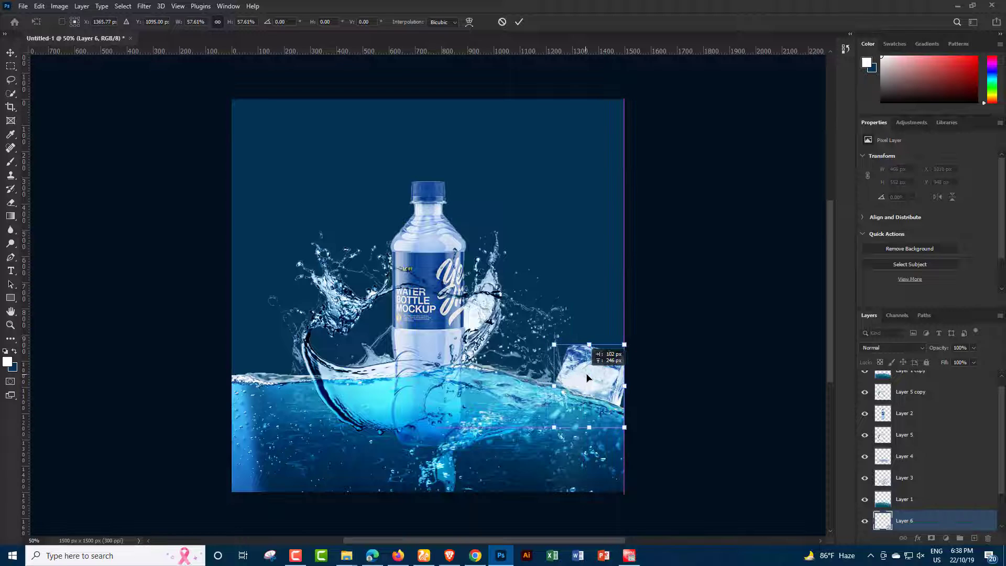
{"action": "key", "text": "Return"}
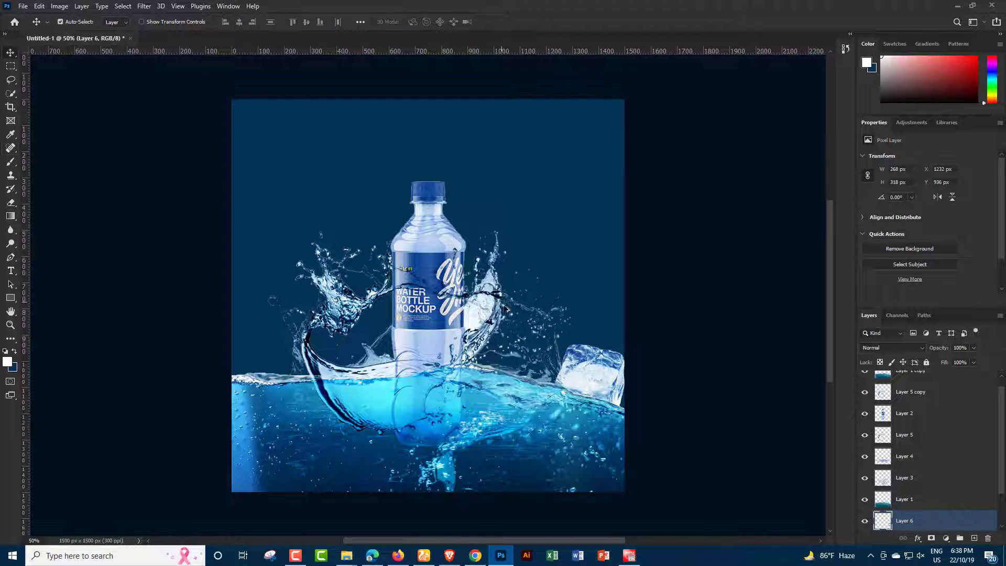
Step: Duplicate the ice cube, flip the copy vertically, and place it up and right
{"action": "left_click_drag", "start_coordinate": [597, 369], "coordinate": [555, 330]}
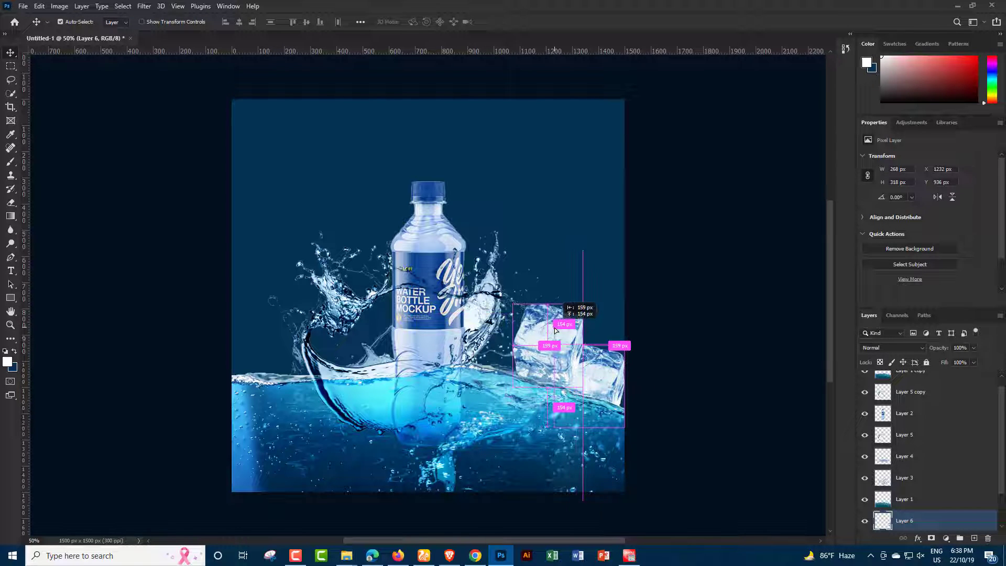
{"action": "key", "text": "ctrl+t"}
{"action": "right_click", "coordinate": [555, 323]}
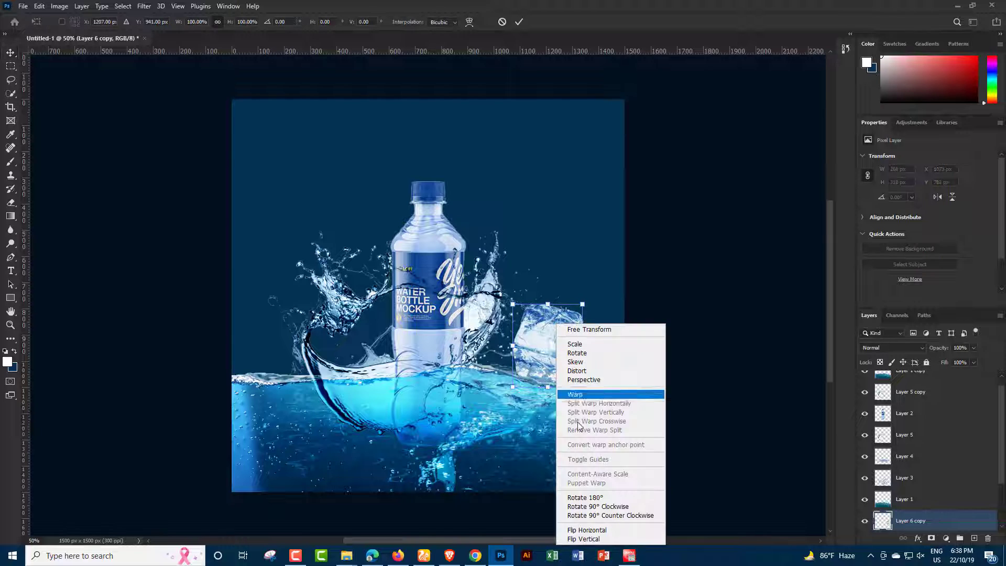
{"action": "left_click", "coordinate": [583, 538]}
{"action": "left_click_drag", "start_coordinate": [557, 350], "coordinate": [597, 327]}
{"action": "key", "text": "Return"}
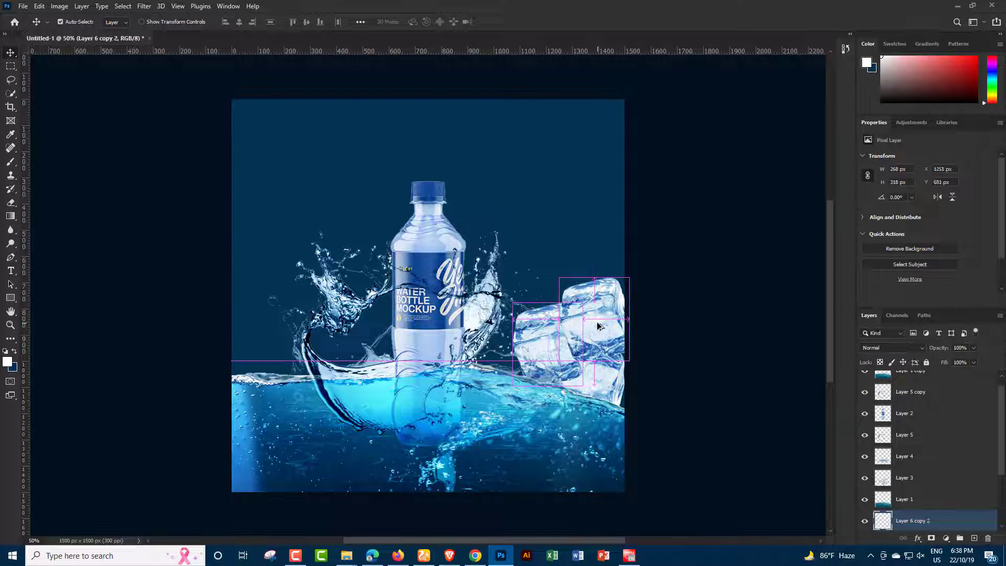
Step: Flip another copy, set it down-left tilted half a degree, and duplicate cubes toward the left edge
{"action": "key", "text": "ctrl+t"}
{"action": "right_click", "coordinate": [597, 327]}
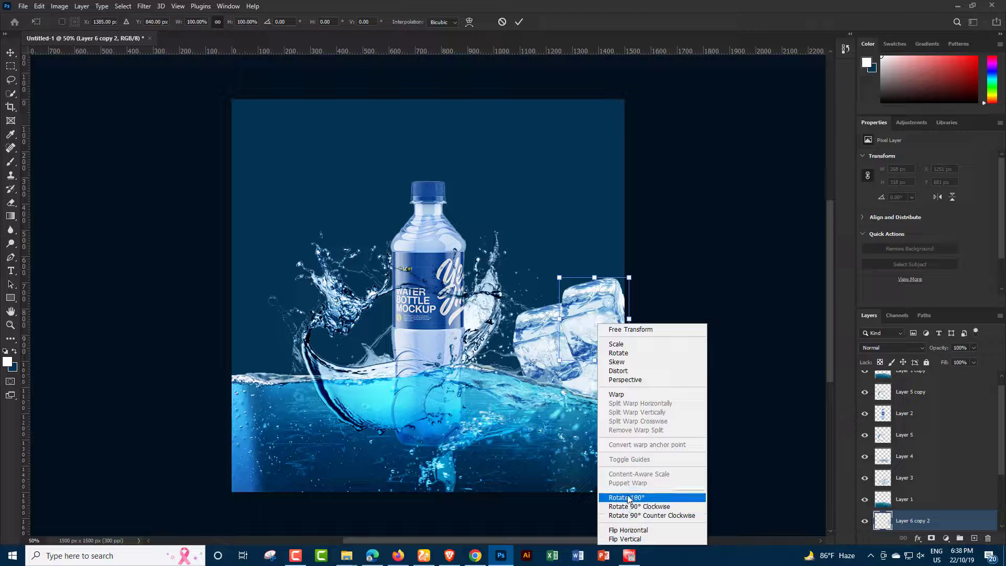
{"action": "left_click", "coordinate": [626, 538]}
{"action": "left_click_drag", "start_coordinate": [604, 344], "coordinate": [516, 399]}
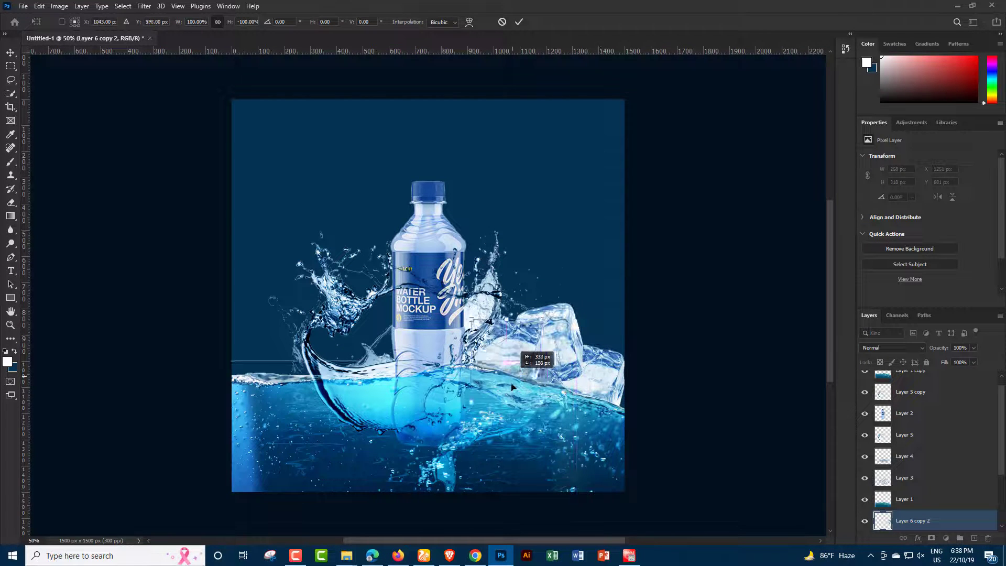
{"action": "left_click_drag", "start_coordinate": [608, 376], "coordinate": [617, 377]}
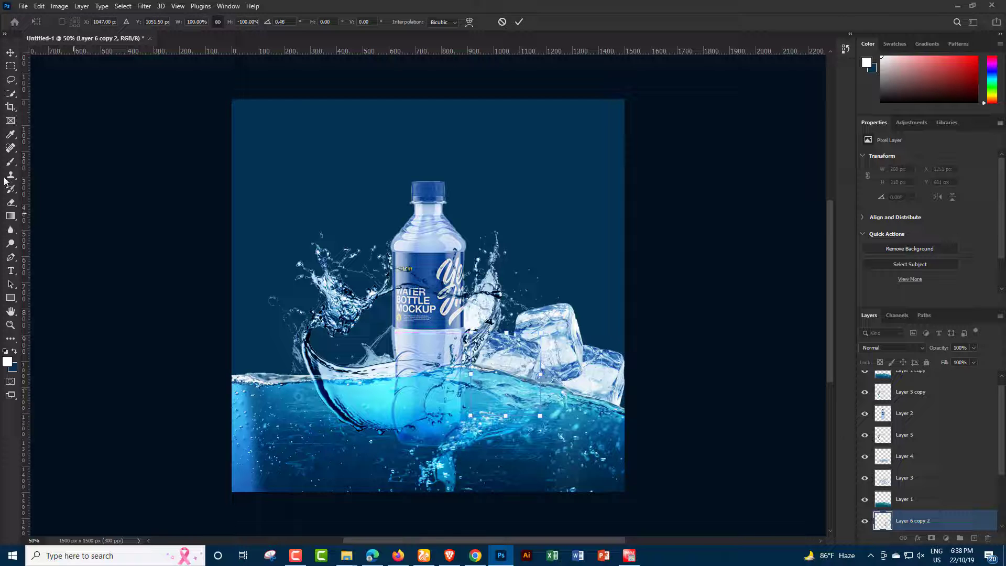
{"action": "left_click", "coordinate": [10, 51]}
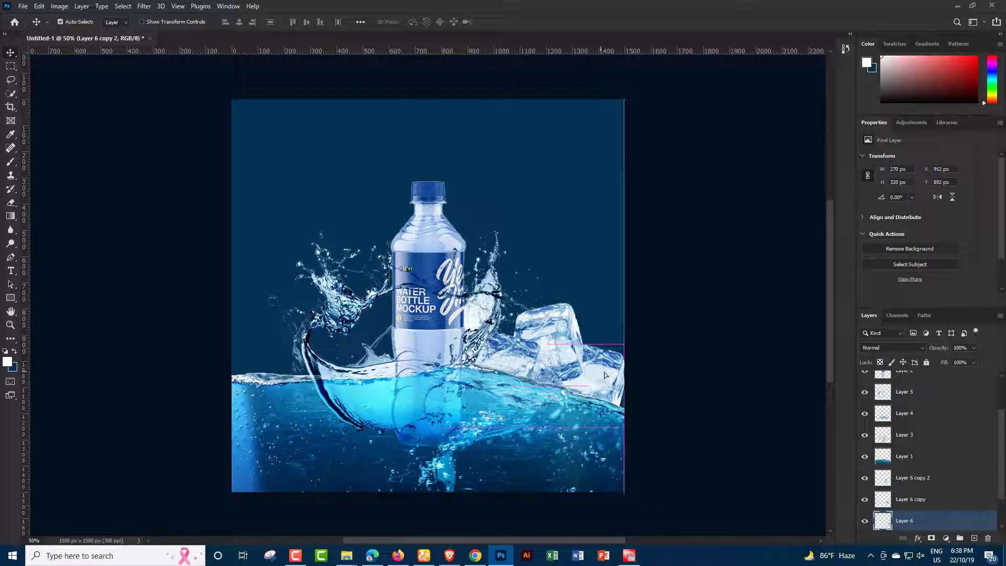
{"action": "mouse_move", "coordinate": [551, 354]}
{"action": "left_mouse_down"}
{"action": "mouse_move", "coordinate": [565, 342]}
{"action": "mouse_move", "coordinate": [535, 356]}
{"action": "left_mouse_up"}
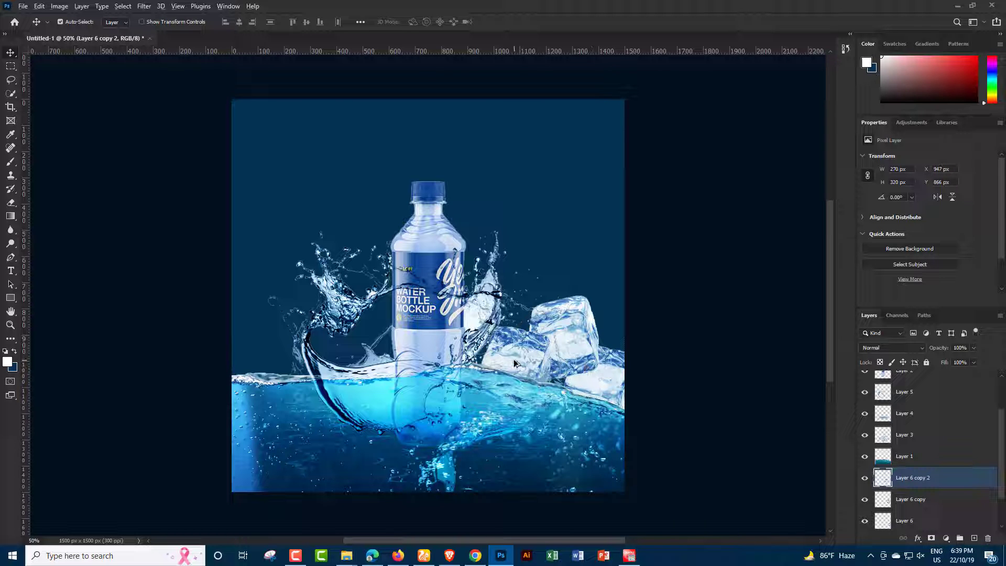
{"action": "left_click_drag", "start_coordinate": [513, 363], "coordinate": [261, 388]}
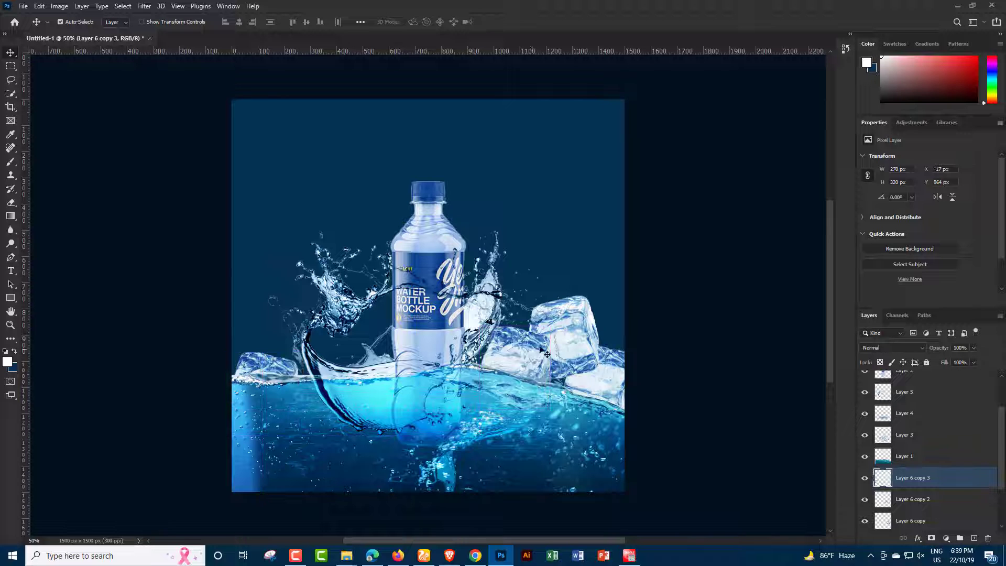
{"action": "left_click_drag", "start_coordinate": [576, 355], "coordinate": [335, 392]}
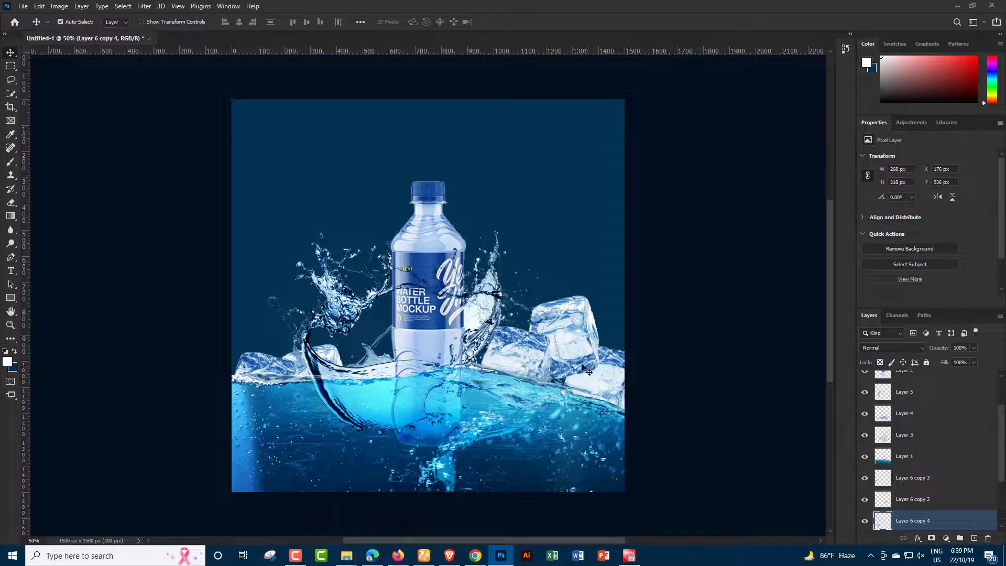
Step: Duplicate an ice cube to the canvas's left edge as Layer 6 copy 5
{"action": "left_click_drag", "start_coordinate": [519, 358], "coordinate": [335, 309]}
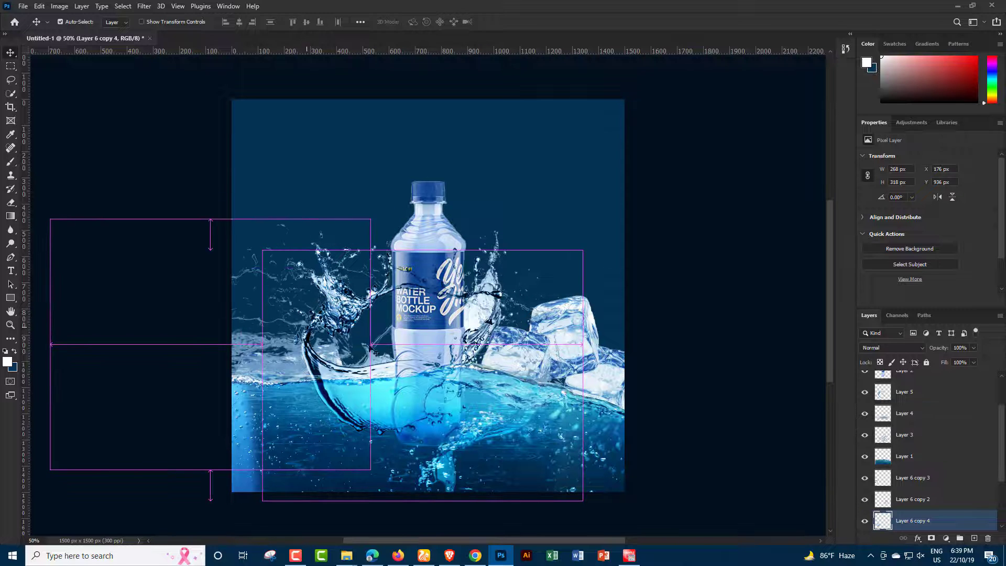
{"action": "key", "text": "ctrl+z"}
{"action": "left_click_drag", "start_coordinate": [617, 365], "coordinate": [278, 327]}
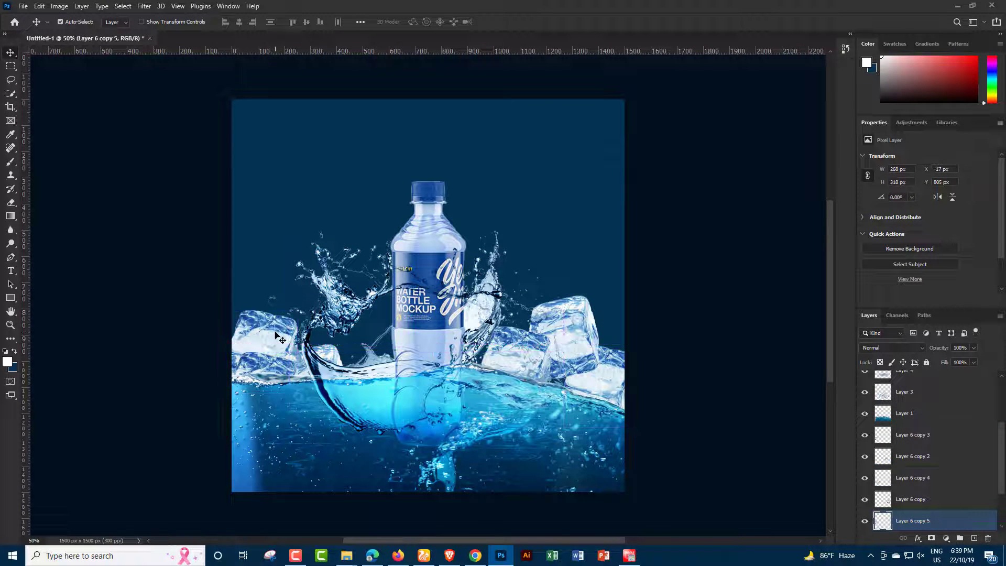
{"action": "left_click_drag", "start_coordinate": [279, 328], "coordinate": [285, 341]}
{"action": "key", "text": "ctrl+r"}
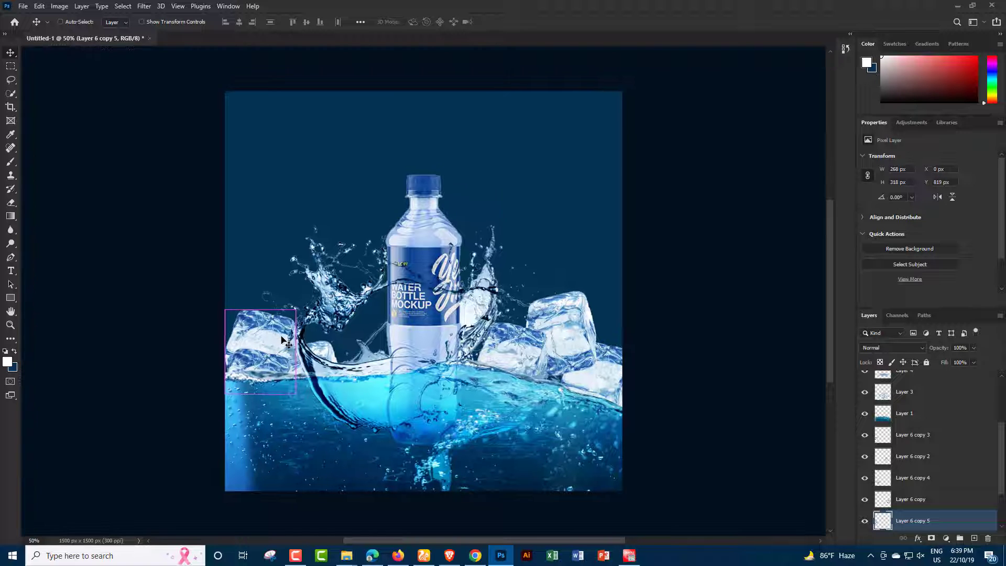
{"action": "right_click", "coordinate": [274, 339]}
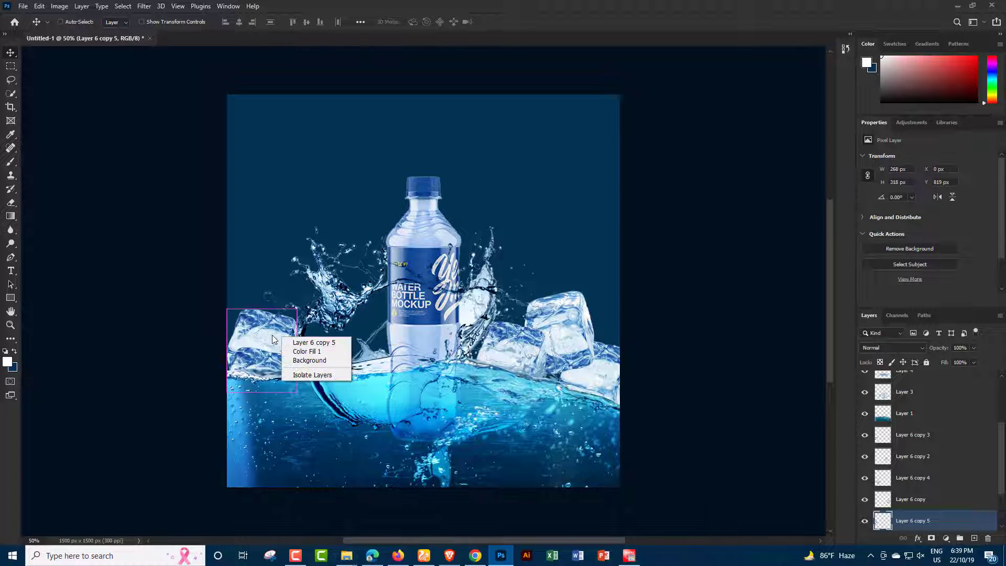
{"action": "left_click", "coordinate": [241, 316]}
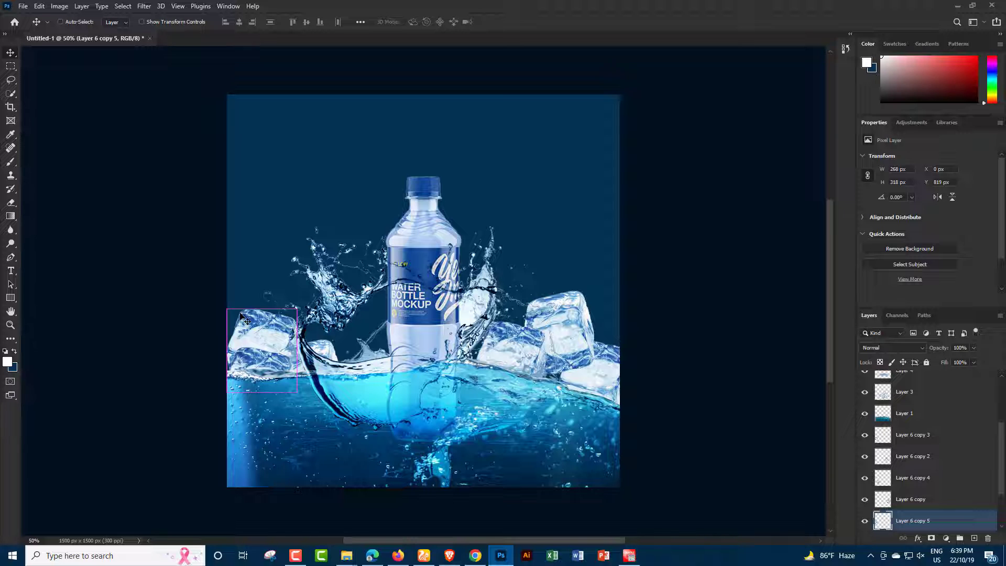
Step: Flip the left ice cube vertically and shift another cube further left
{"action": "key", "text": "ctrl+t"}
{"action": "right_click", "coordinate": [239, 320]}
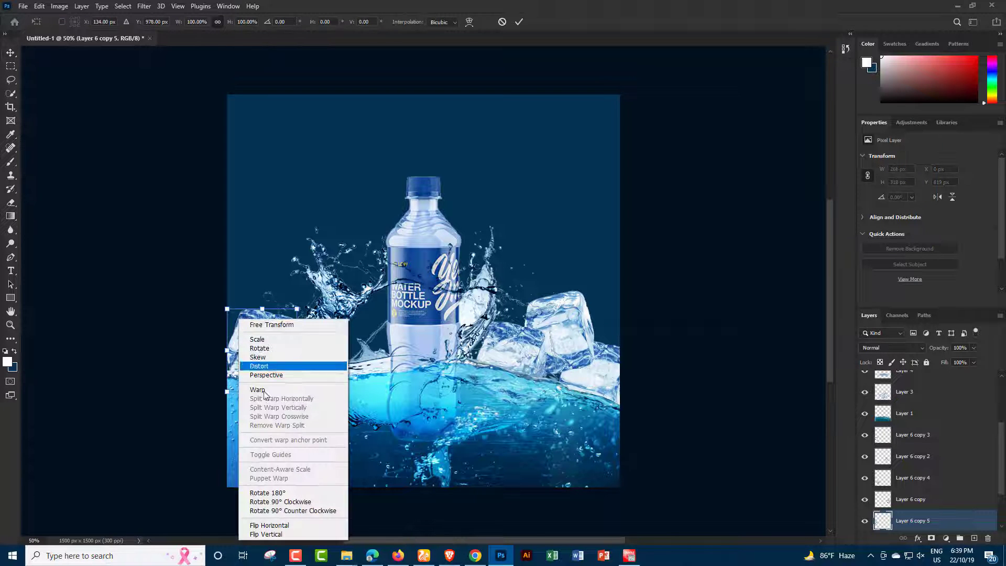
{"action": "left_click", "coordinate": [275, 532]}
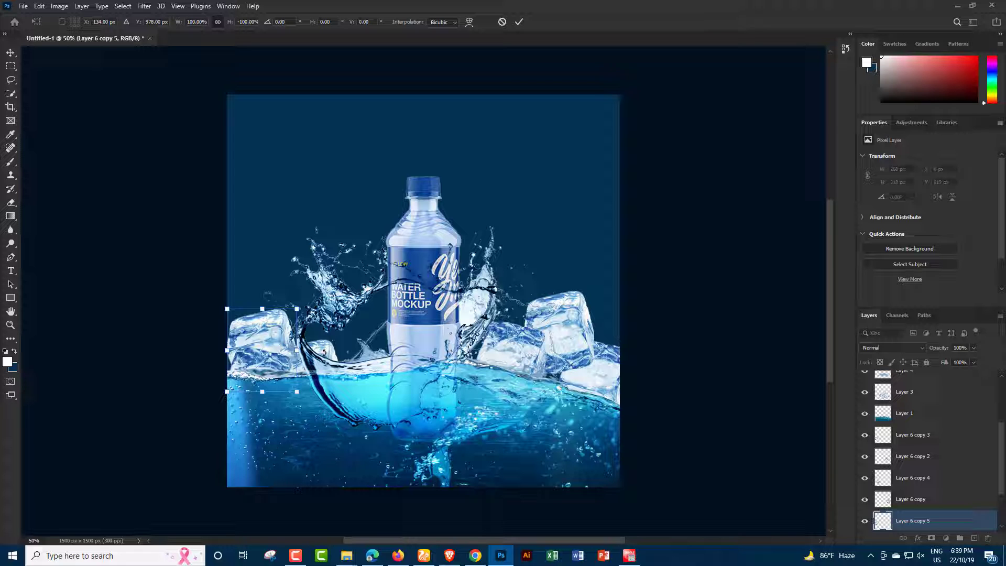
{"action": "key", "text": "Return"}
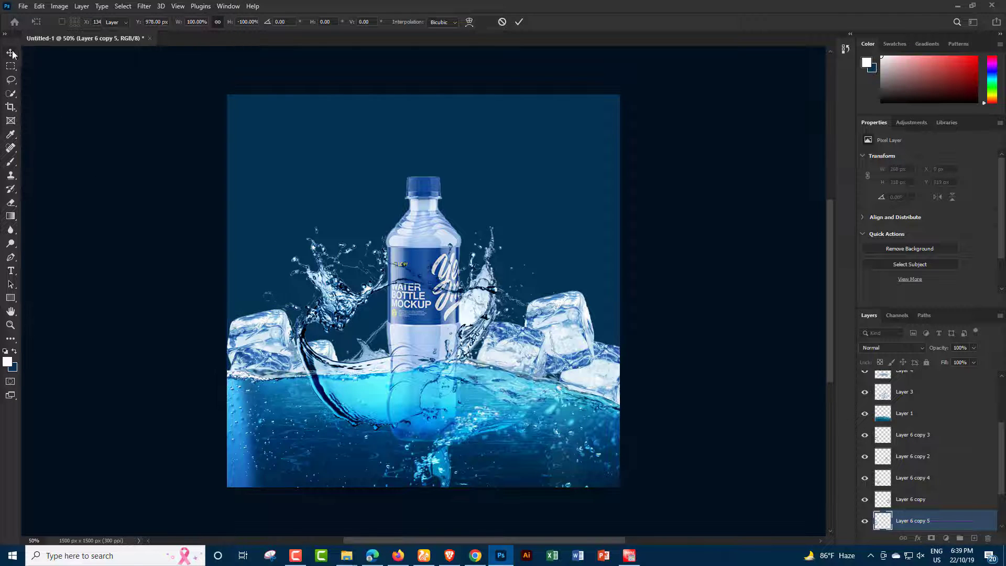
{"action": "mouse_move", "coordinate": [325, 353]}
{"action": "left_mouse_down"}
{"action": "mouse_move", "coordinate": [270, 363]}
{"action": "mouse_move", "coordinate": [261, 389]}
{"action": "left_mouse_up"}
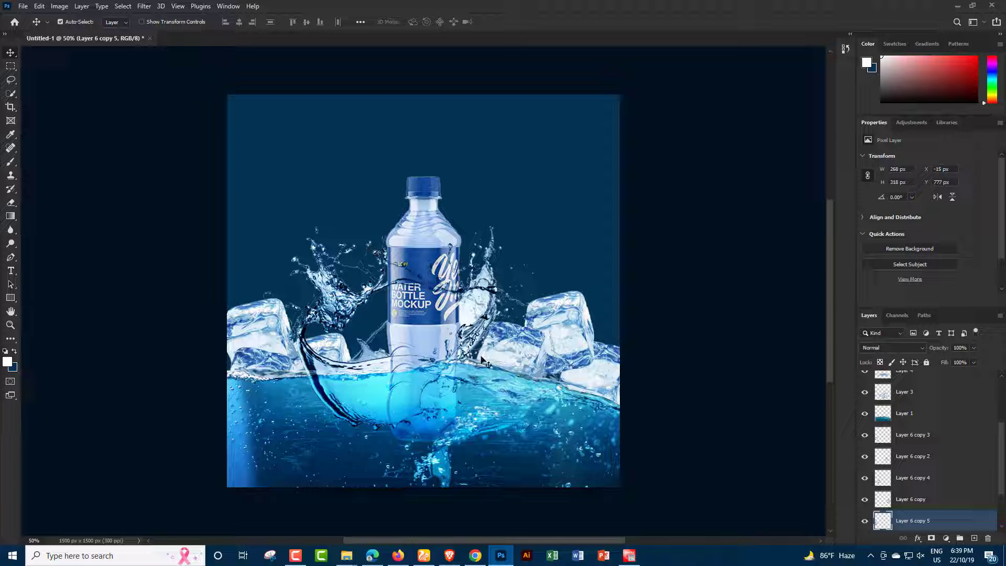
{"action": "key", "text": "ctrl"}
{"action": "scroll", "coordinate": [958, 488], "scroll_direction": "down", "scroll_amount": 1}
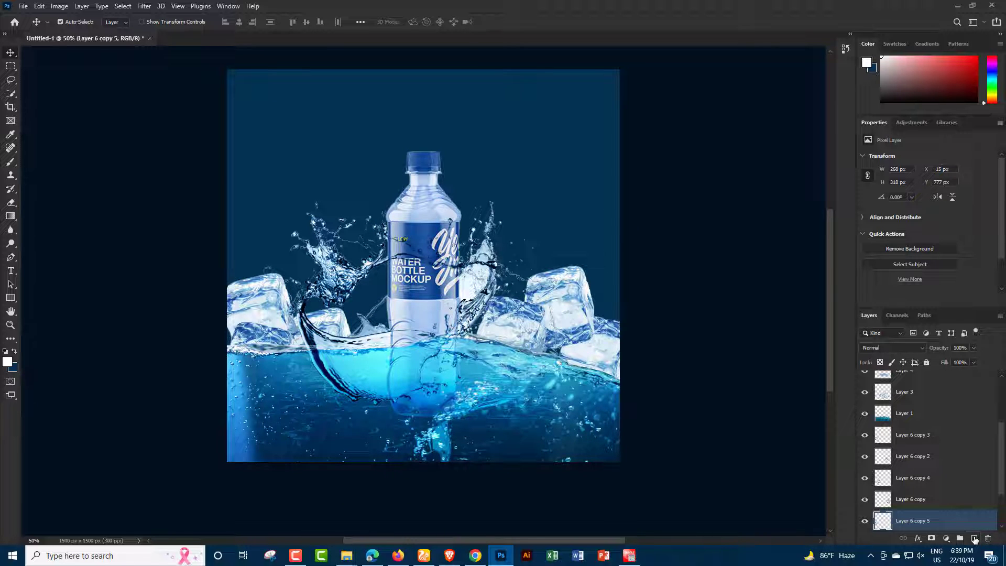
Step: On a new layer, paint a soft white brush dab above the bottle
{"action": "left_click", "coordinate": [974, 538]}
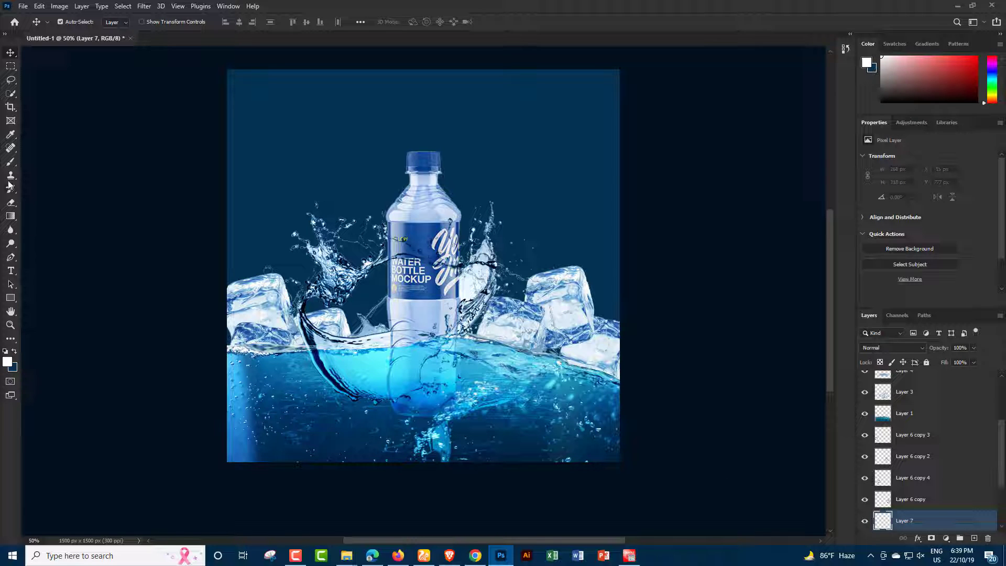
{"action": "left_click", "coordinate": [10, 163]}
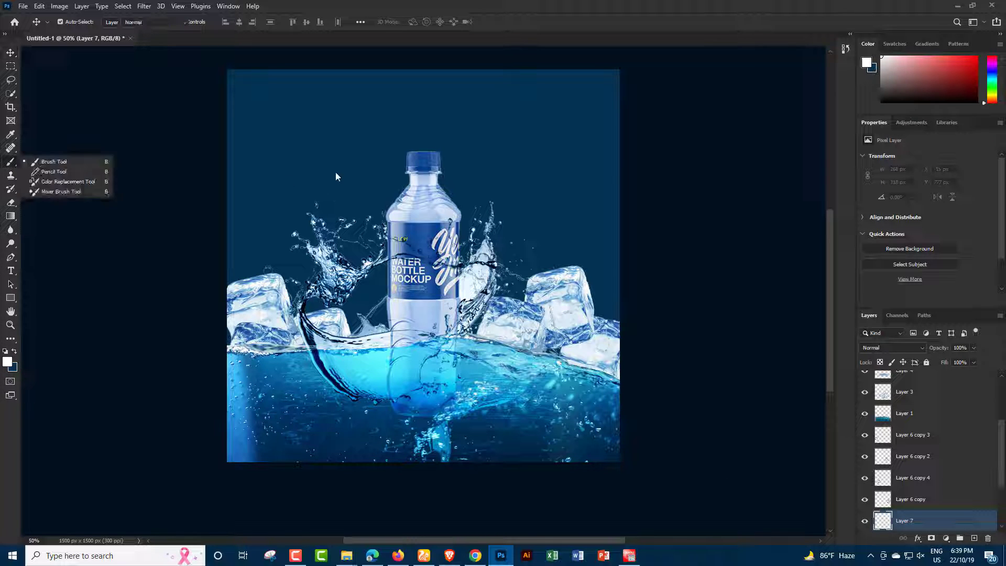
{"action": "left_click", "coordinate": [47, 162]}
{"action": "left_click", "coordinate": [359, 140]}
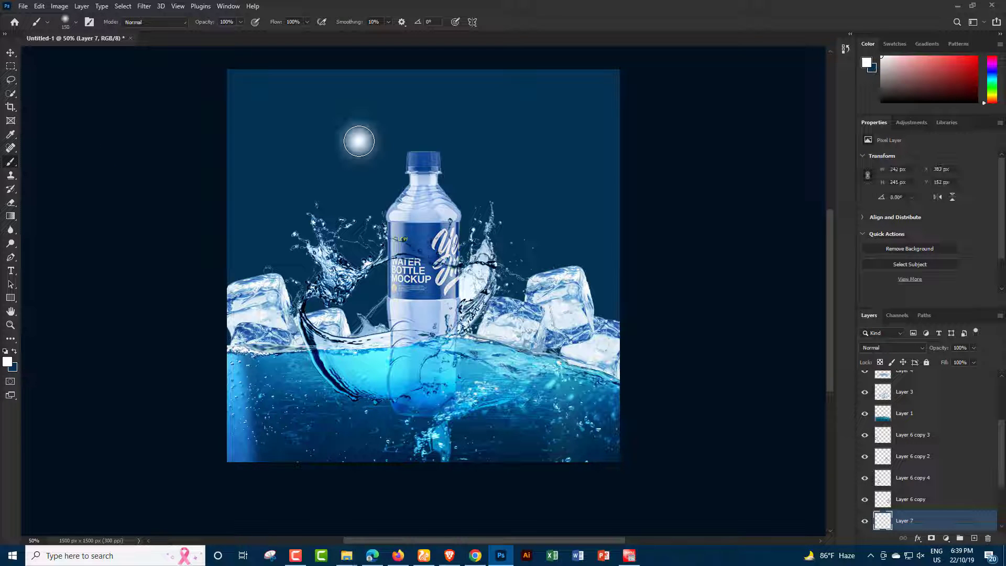
{"action": "left_click", "coordinate": [11, 53]}
Step: Scale the white glow wide, centre it behind the bottle, and try blend modes
{"action": "key", "text": "ctrl+t"}
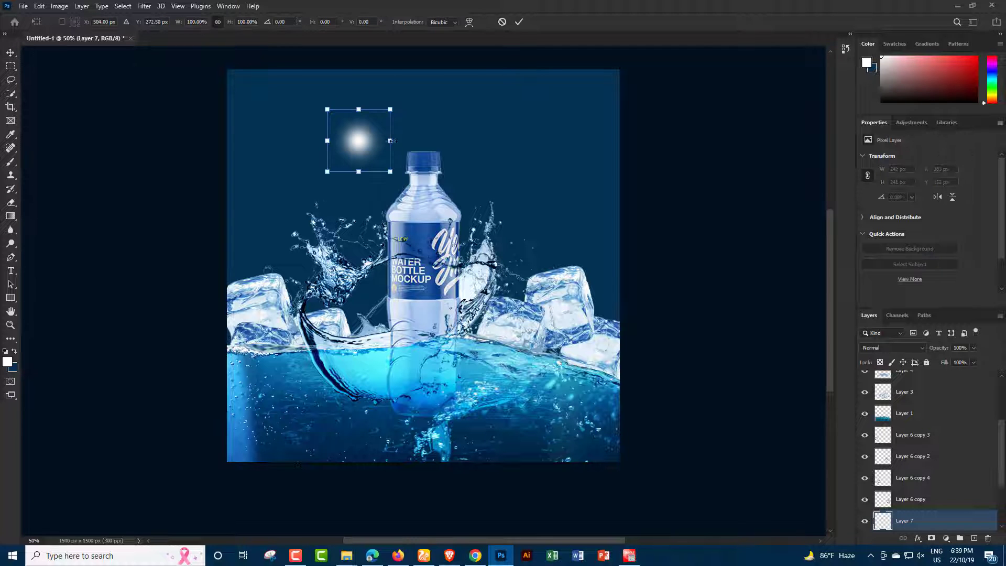
{"action": "mouse_move", "coordinate": [390, 140]}
{"action": "left_mouse_down"}
{"action": "mouse_move", "coordinate": [608, 157]}
{"action": "mouse_move", "coordinate": [506, 237]}
{"action": "mouse_move", "coordinate": [506, 261]}
{"action": "left_mouse_up"}
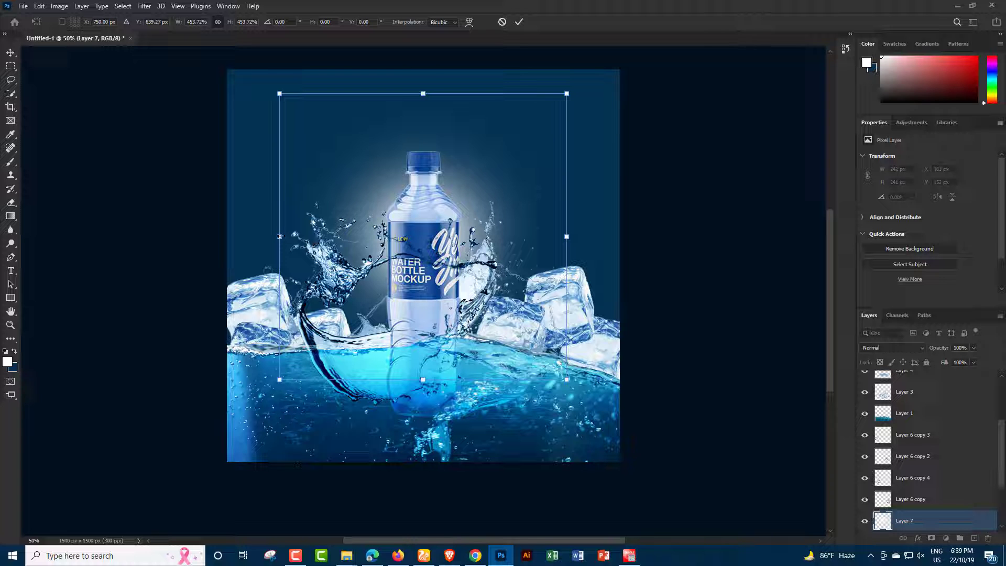
{"action": "left_click_drag", "start_coordinate": [279, 236], "coordinate": [78, 236]}
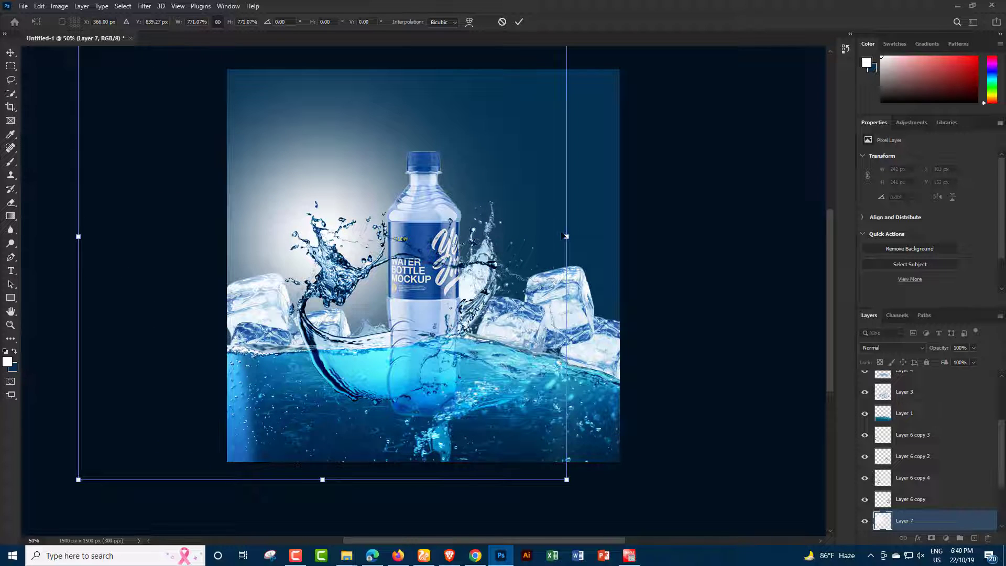
{"action": "left_click_drag", "start_coordinate": [565, 237], "coordinate": [718, 236]}
{"action": "left_click_drag", "start_coordinate": [499, 197], "coordinate": [519, 219]}
{"action": "left_click", "coordinate": [11, 52]}
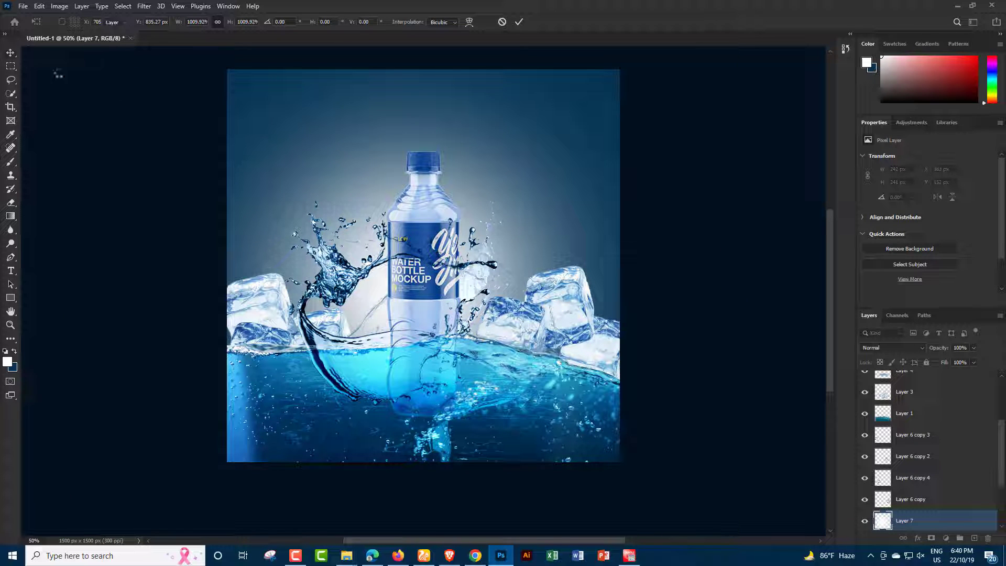
{"action": "left_click", "coordinate": [921, 348]}
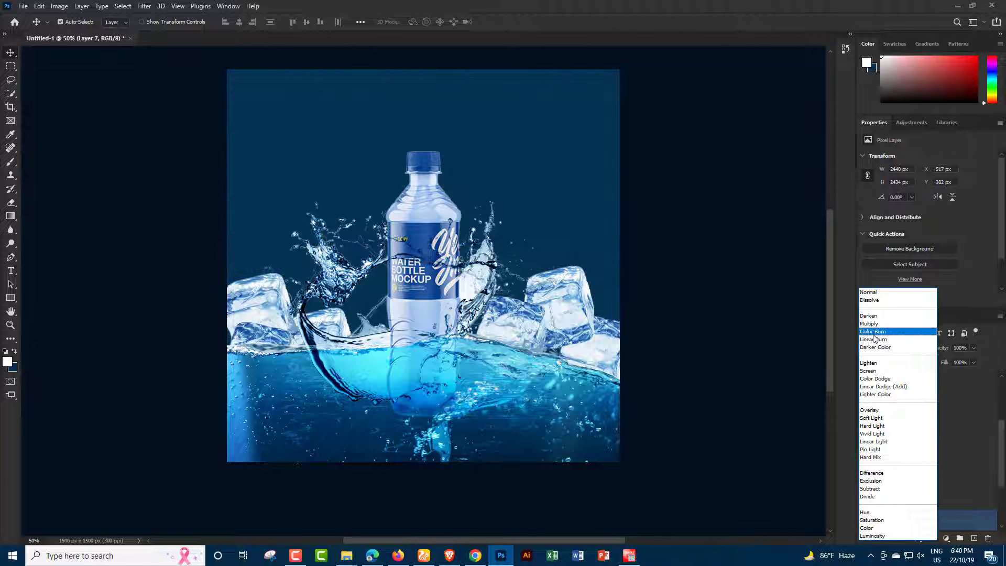
{"action": "left_click", "coordinate": [880, 411]}
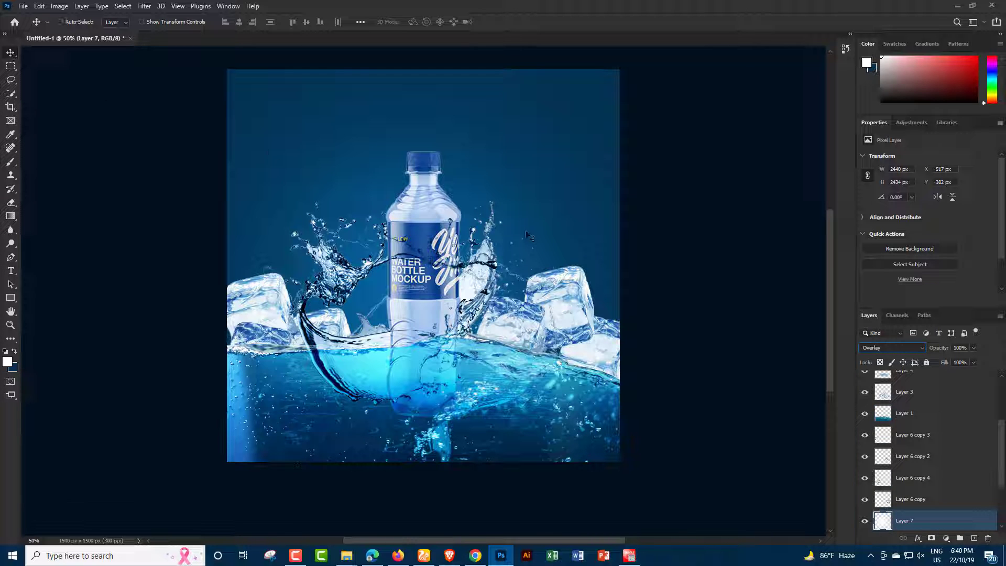
{"action": "key", "text": "ctrl+t"}
{"action": "left_click_drag", "start_coordinate": [730, 288], "coordinate": [811, 287]}
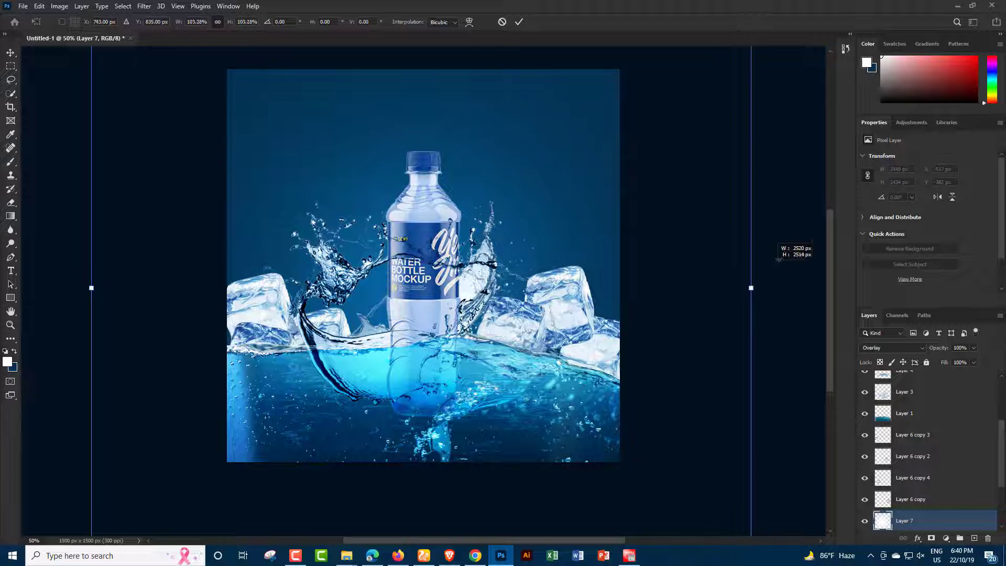
{"action": "left_click_drag", "start_coordinate": [502, 176], "coordinate": [483, 116]}
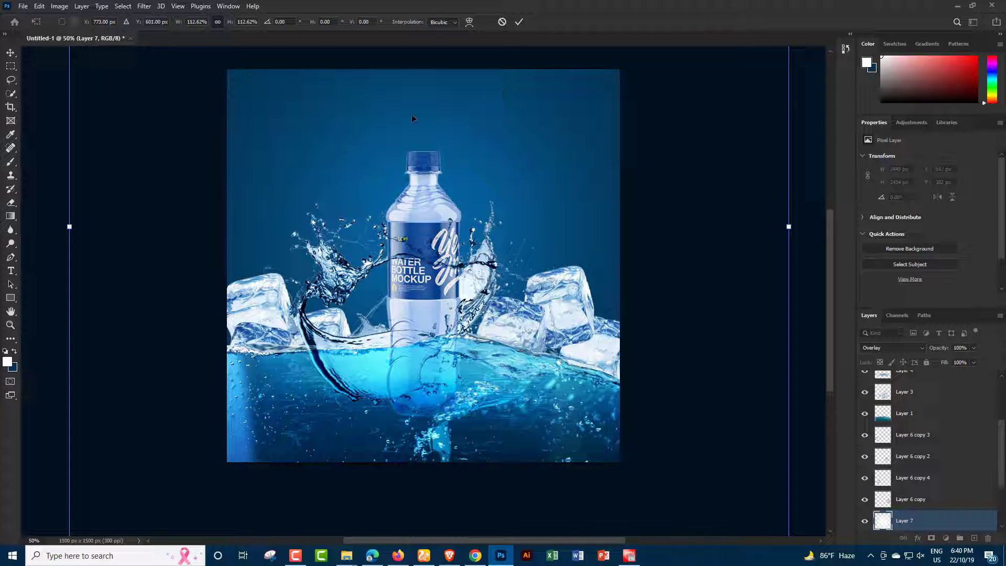
{"action": "right_click", "coordinate": [10, 53]}
{"action": "key", "text": "ctrl+minus"}
{"action": "key", "text": "ctrl+minus"}
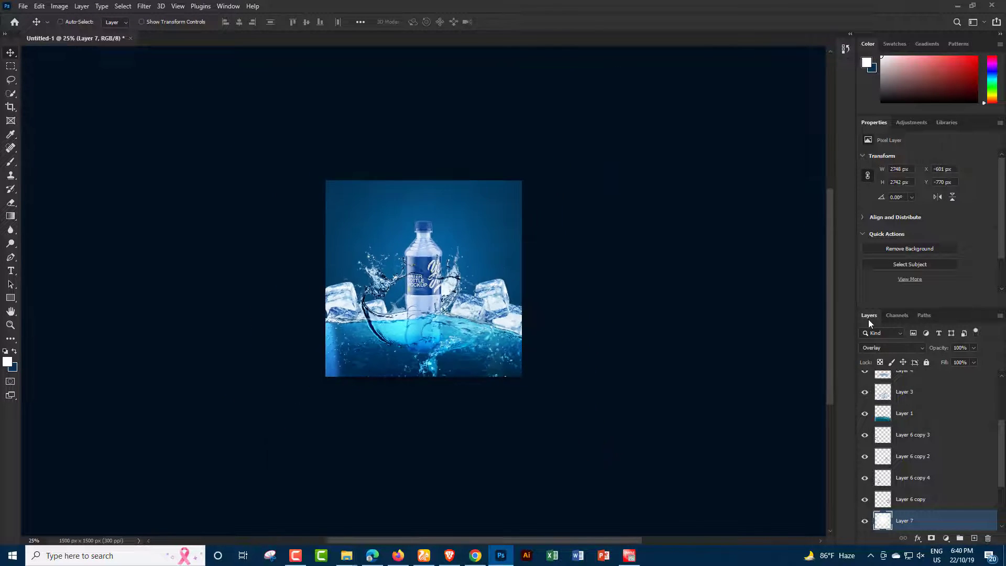
{"action": "key", "text": "ctrl+plus"}
{"action": "key", "text": "ctrl+plus"}
{"action": "scroll", "coordinate": [775, 354], "scroll_direction": "up", "scroll_amount": 2}
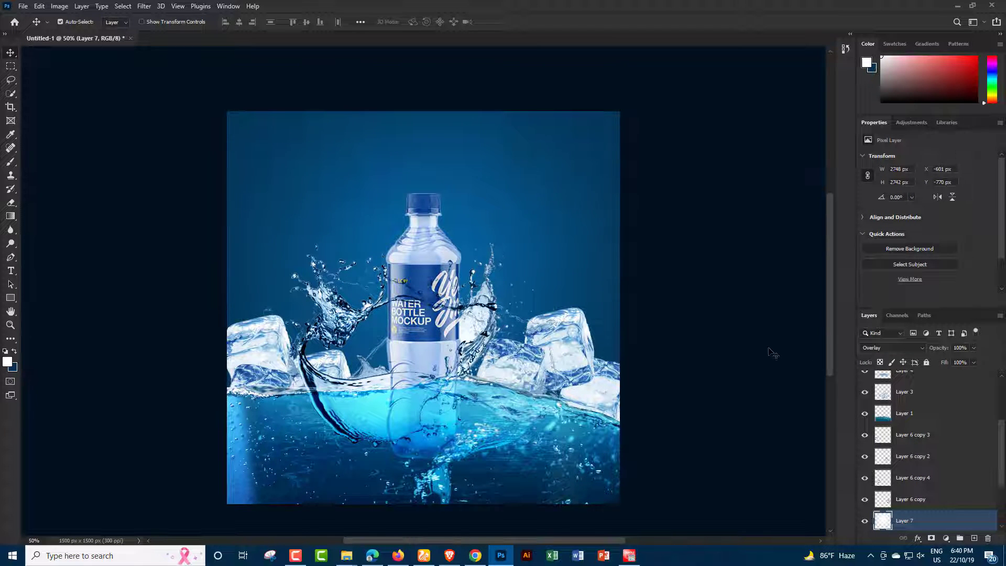
{"action": "scroll", "coordinate": [599, 287], "scroll_direction": "down", "scroll_amount": 1}
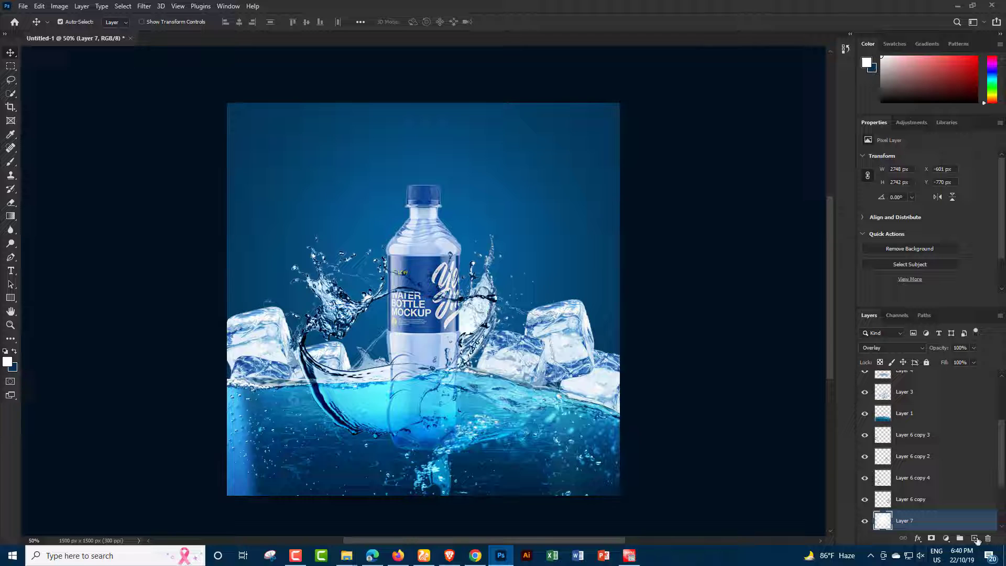
Step: On a new layer, type the white Cooper Black headline 'COOL COLL' near the top-left
{"action": "left_click", "coordinate": [973, 538]}
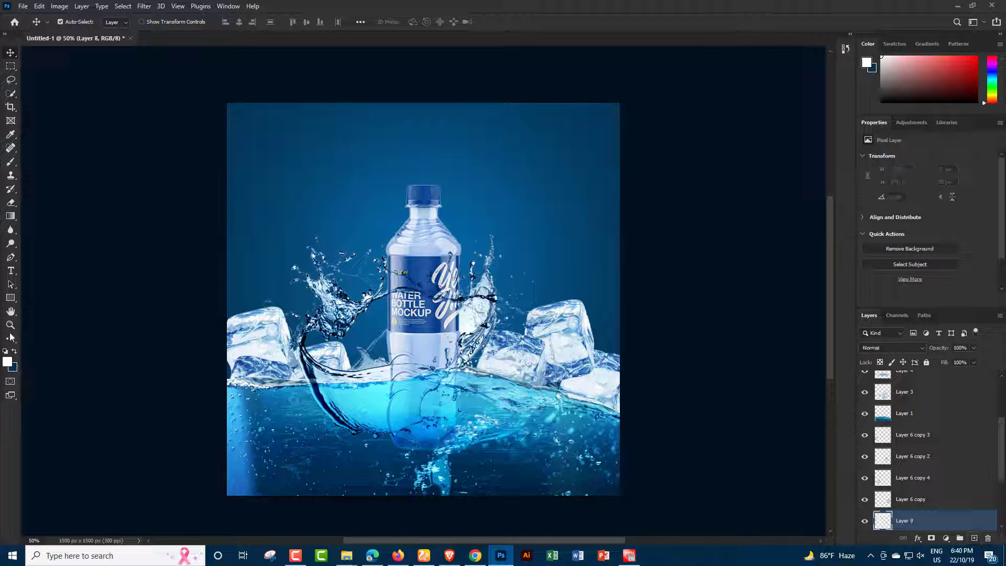
{"action": "left_click", "coordinate": [9, 270]}
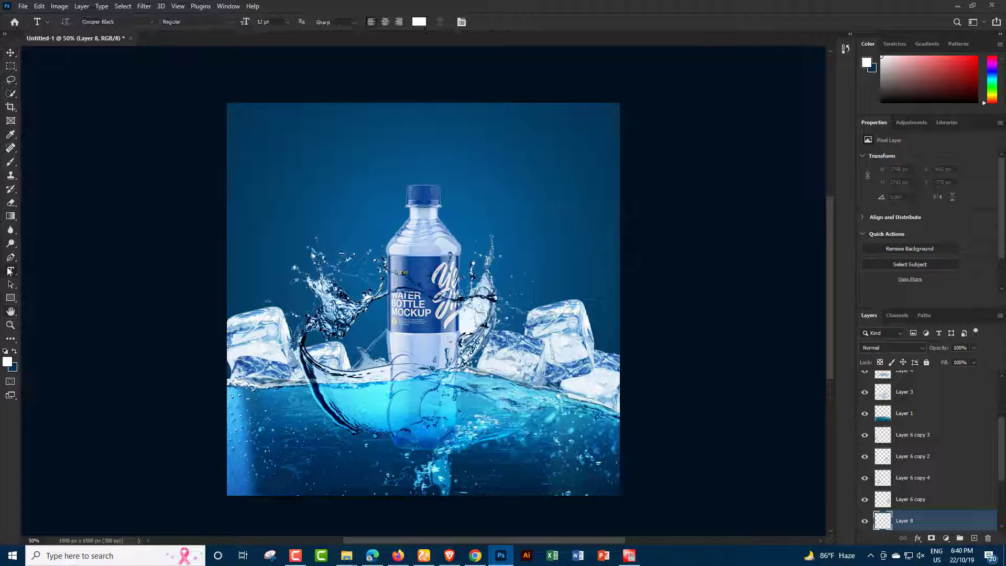
{"action": "left_click", "coordinate": [252, 138]}
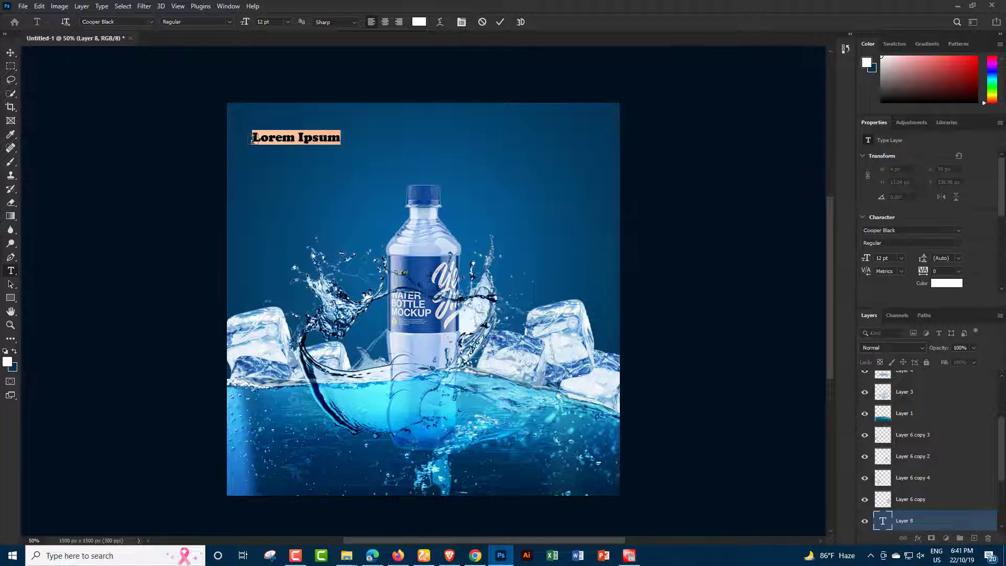
{"action": "key", "text": "BackSpace"}
{"action": "type", "text": "coo"}
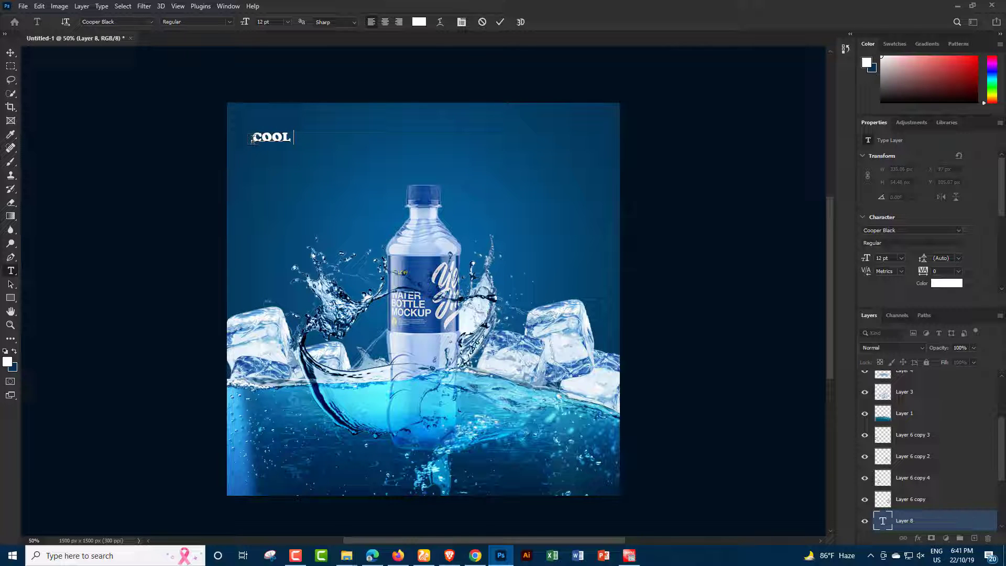
{"action": "type", "text": " coll"}
{"action": "left_click", "coordinate": [10, 52]}
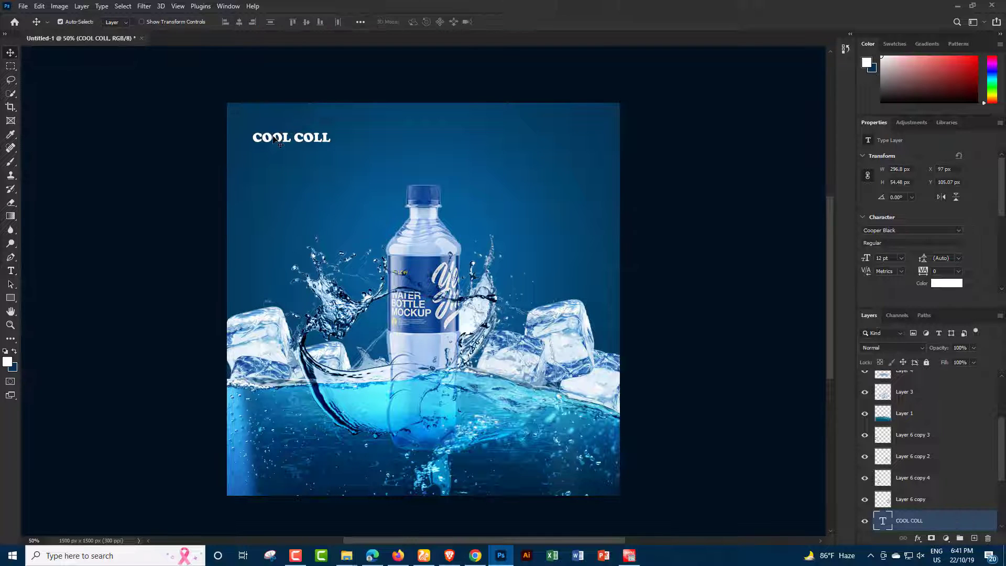
Step: Nudge the headline up-left and enlarge it to about 150%
{"action": "left_click_drag", "start_coordinate": [273, 138], "coordinate": [268, 125]}
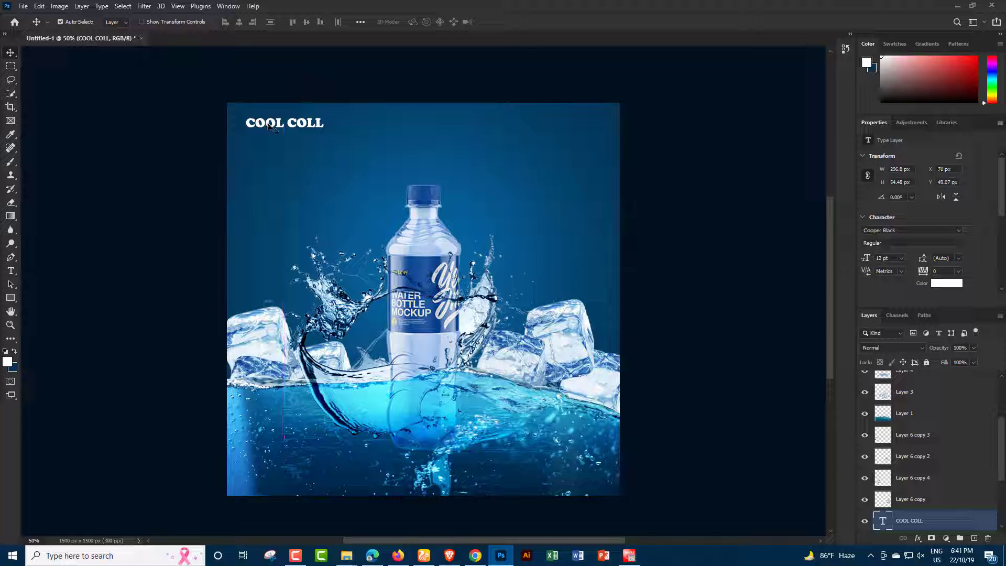
{"action": "key", "text": "ctrl+t"}
{"action": "mouse_move", "coordinate": [325, 122]}
{"action": "left_mouse_down"}
{"action": "mouse_move", "coordinate": [368, 112]}
{"action": "mouse_move", "coordinate": [338, 126]}
{"action": "mouse_move", "coordinate": [356, 114]}
{"action": "left_mouse_up"}
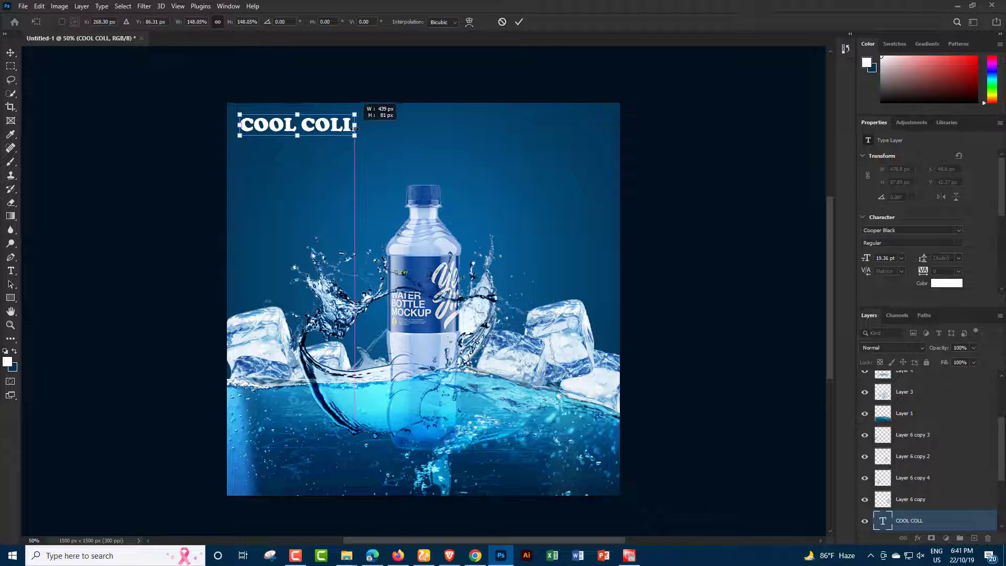
{"action": "left_click", "coordinate": [10, 54]}
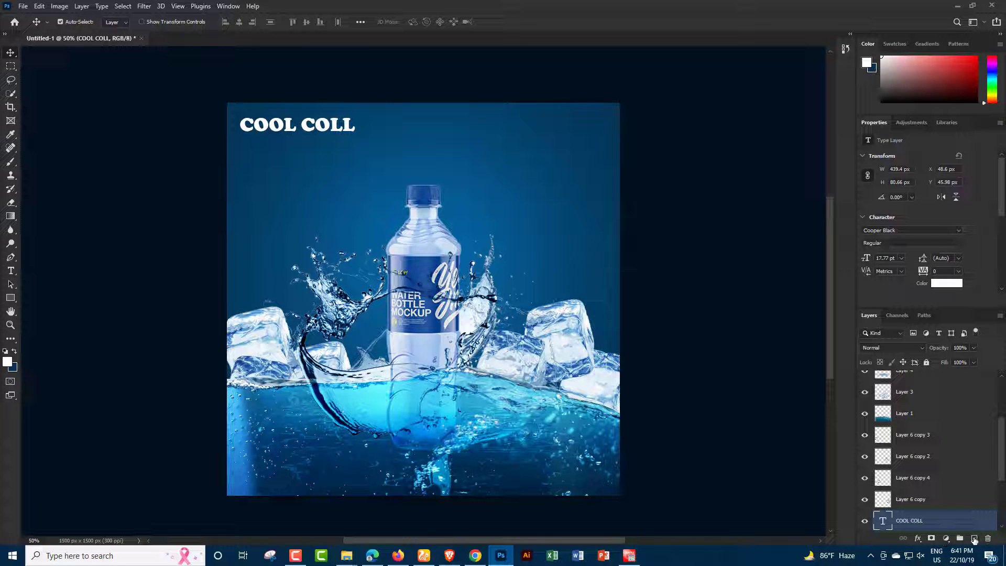
Step: On a new layer, type the white subtitle 'Pure Drinking Water' below the headline
{"action": "left_click", "coordinate": [973, 538]}
{"action": "left_click", "coordinate": [10, 271]}
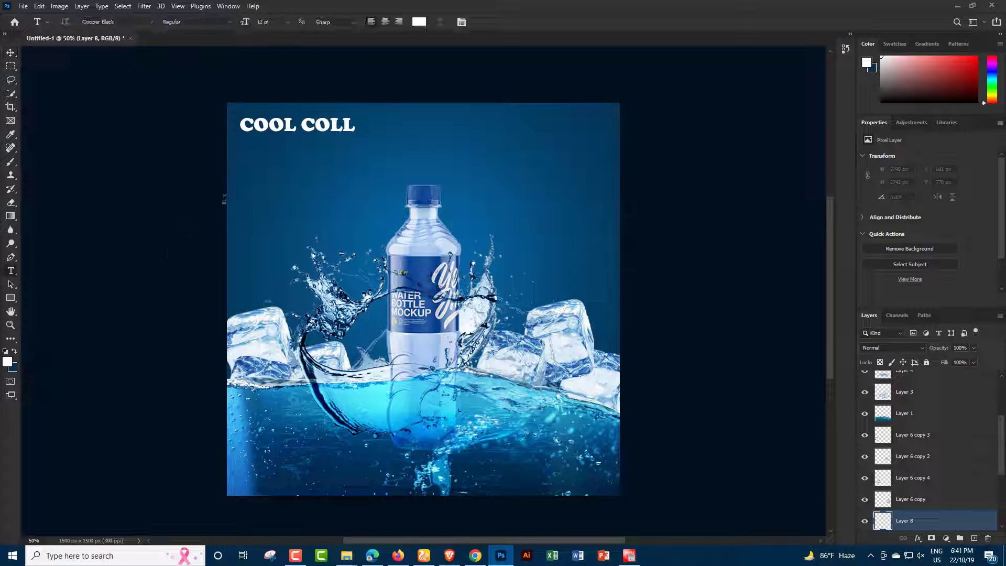
{"action": "left_click", "coordinate": [251, 168]}
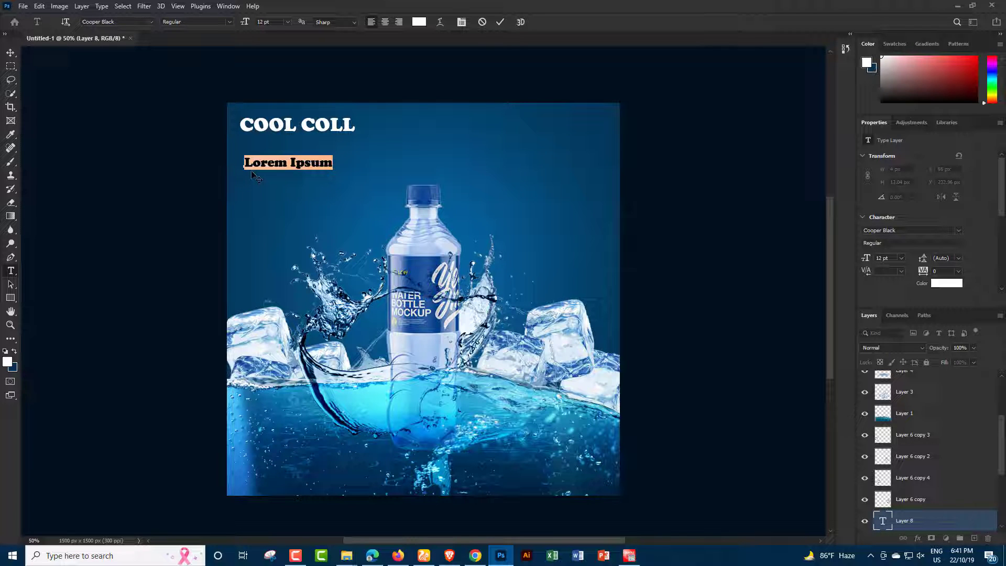
{"action": "key", "text": "BackSpace"}
{"action": "type", "text": "Pu"}
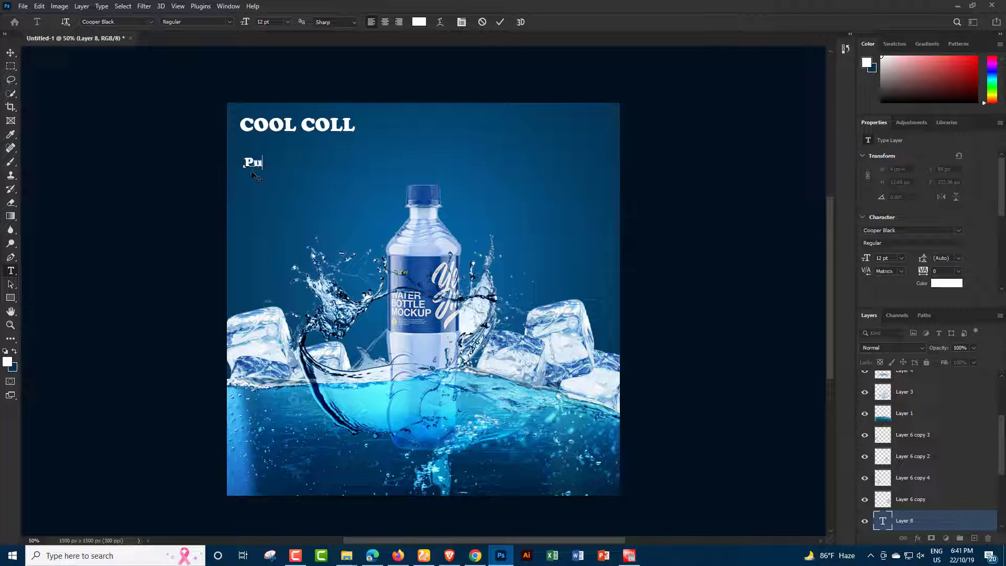
{"action": "type", "text": "re "}
{"action": "type", "text": "Drinking"}
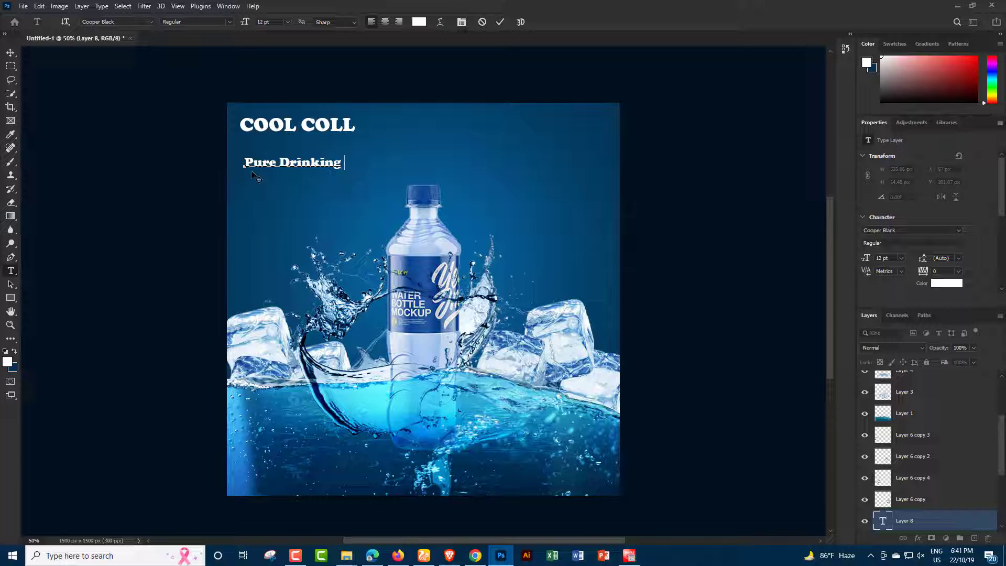
{"action": "type", "text": "Water"}
{"action": "left_click", "coordinate": [10, 52]}
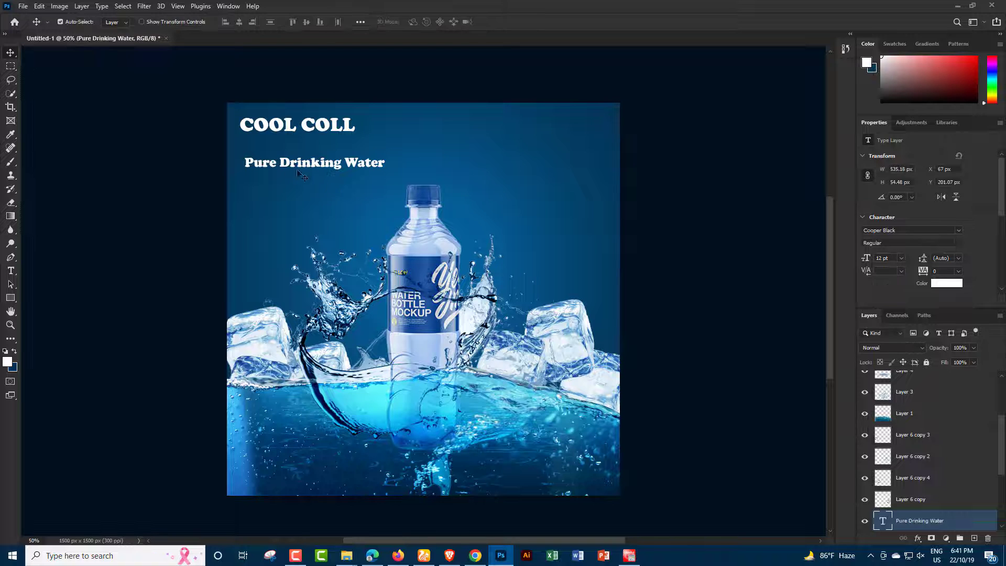
Step: Align the subtitle just beneath the shifted COOL COLL headline and review the layout
{"action": "left_click_drag", "start_coordinate": [287, 164], "coordinate": [282, 172]}
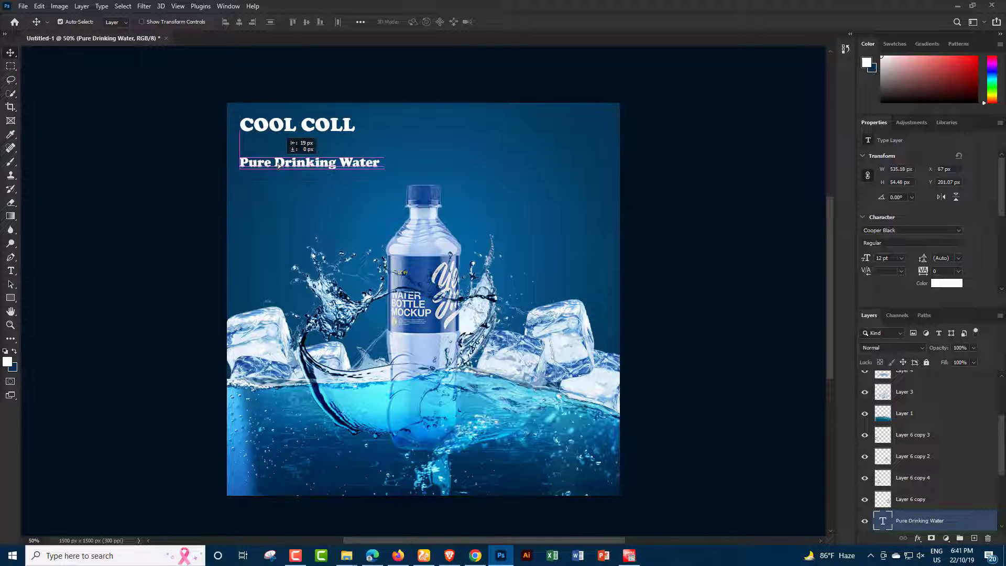
{"action": "mouse_move", "coordinate": [277, 123]}
{"action": "left_mouse_down"}
{"action": "mouse_move", "coordinate": [289, 143]}
{"action": "mouse_move", "coordinate": [322, 137]}
{"action": "left_mouse_up"}
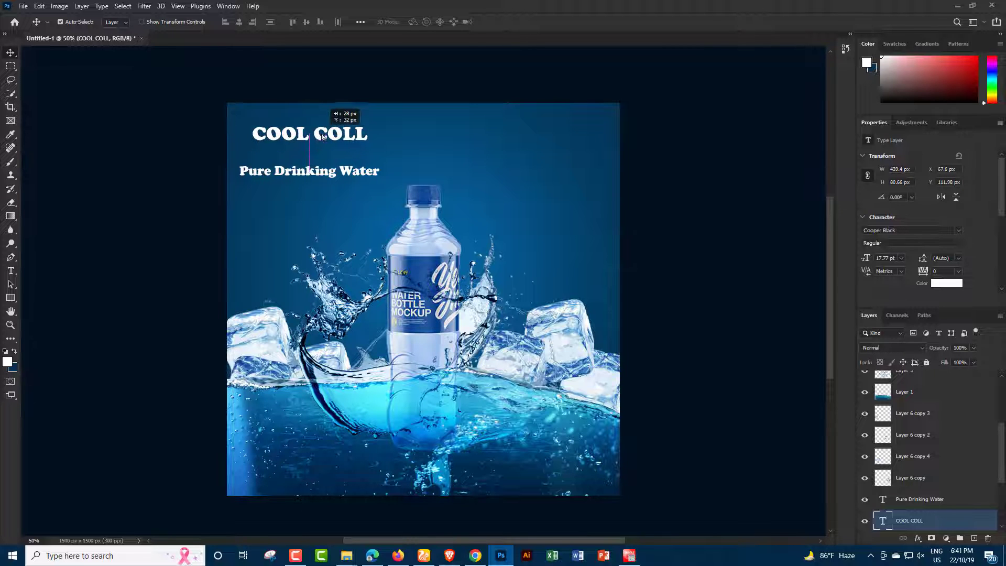
{"action": "left_click_drag", "start_coordinate": [323, 175], "coordinate": [327, 155]}
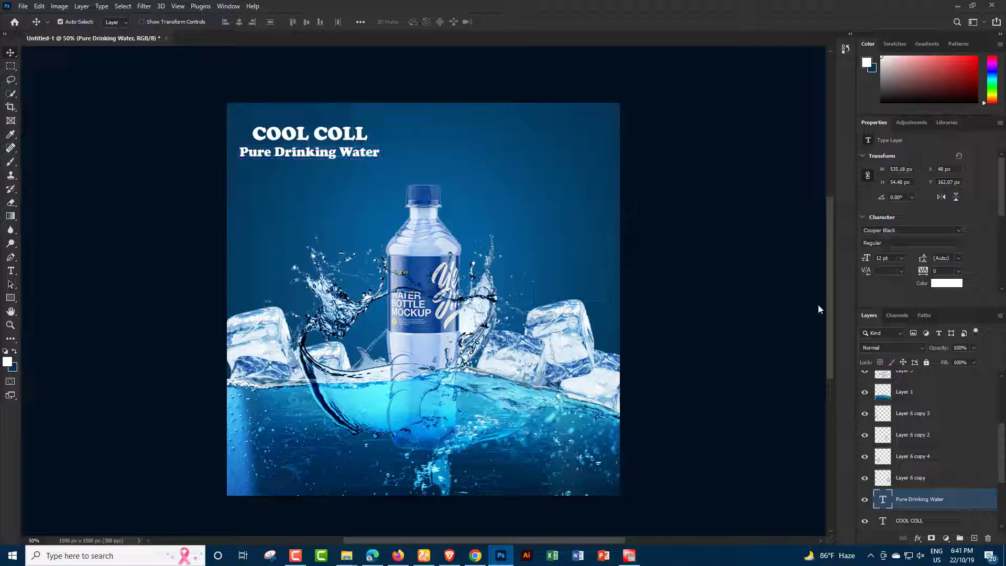
{"action": "key", "text": "ctrl+minus"}
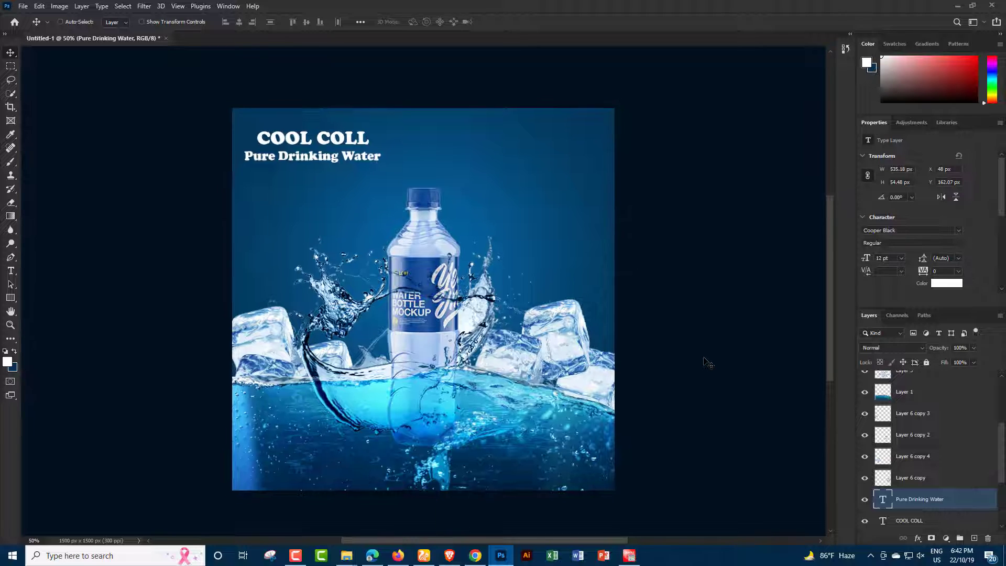
{"action": "key", "text": "ctrl+plus"}
{"action": "key", "text": "ctrl+minus"}
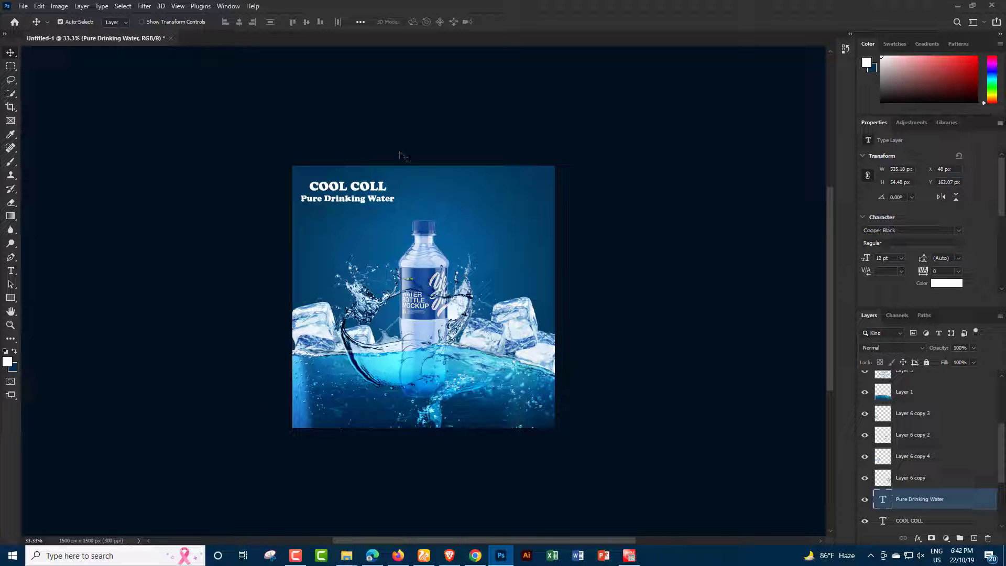
Step: Open Logo from Desktop\Test and drag the TAT logo onto the ad's top-right
{"action": "left_click", "coordinate": [23, 6]}
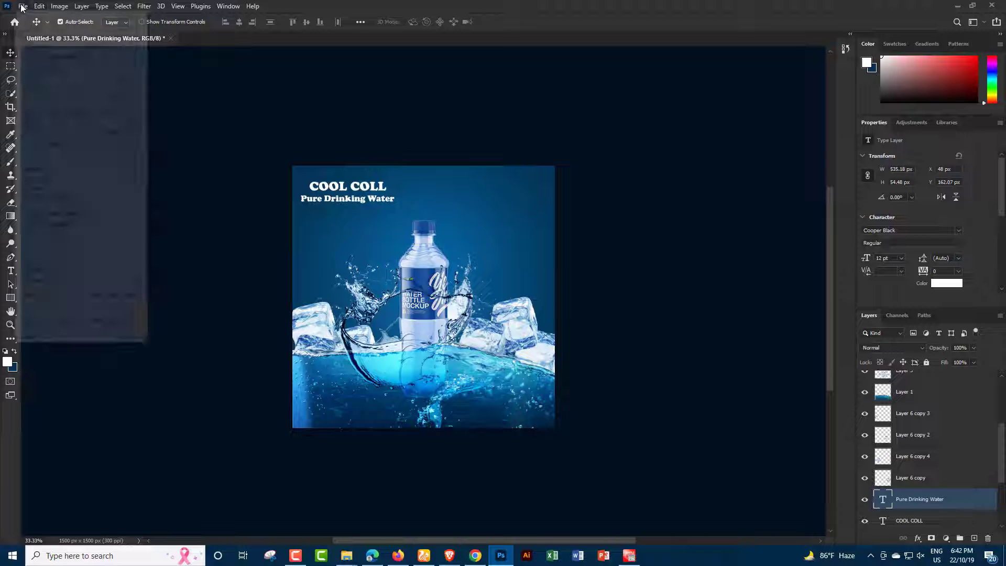
{"action": "left_click", "coordinate": [41, 26]}
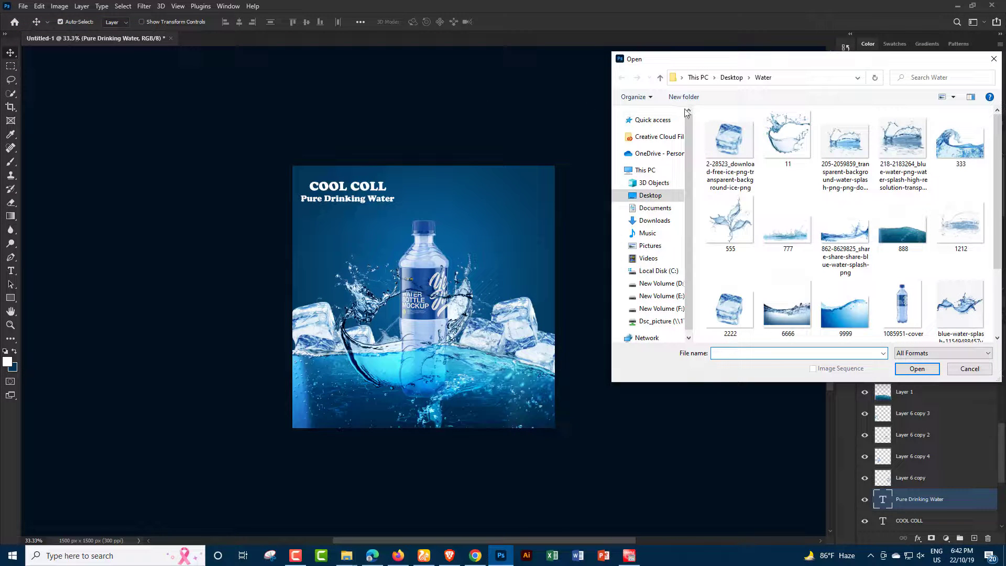
{"action": "left_click", "coordinate": [660, 77]}
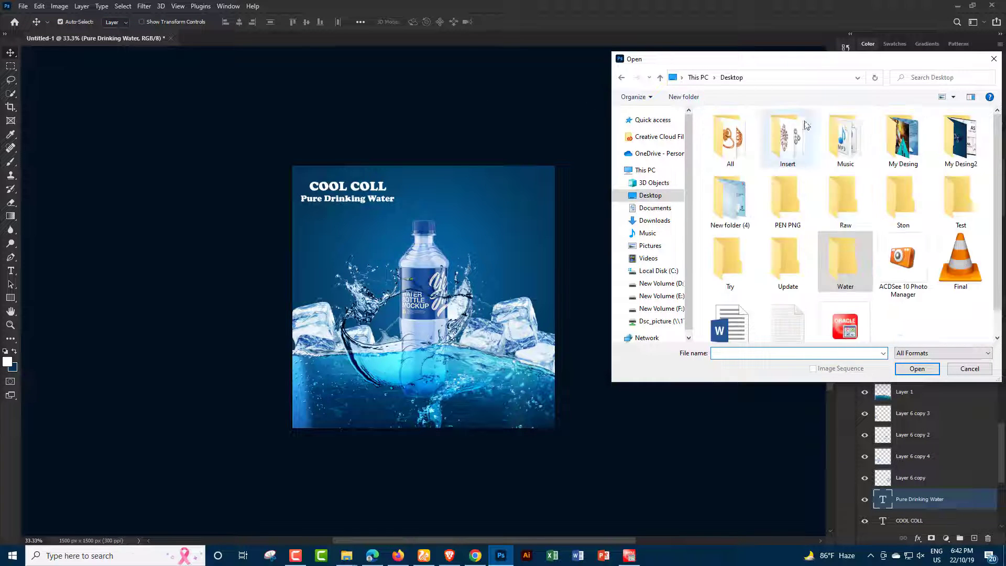
{"action": "double_click", "coordinate": [954, 202]}
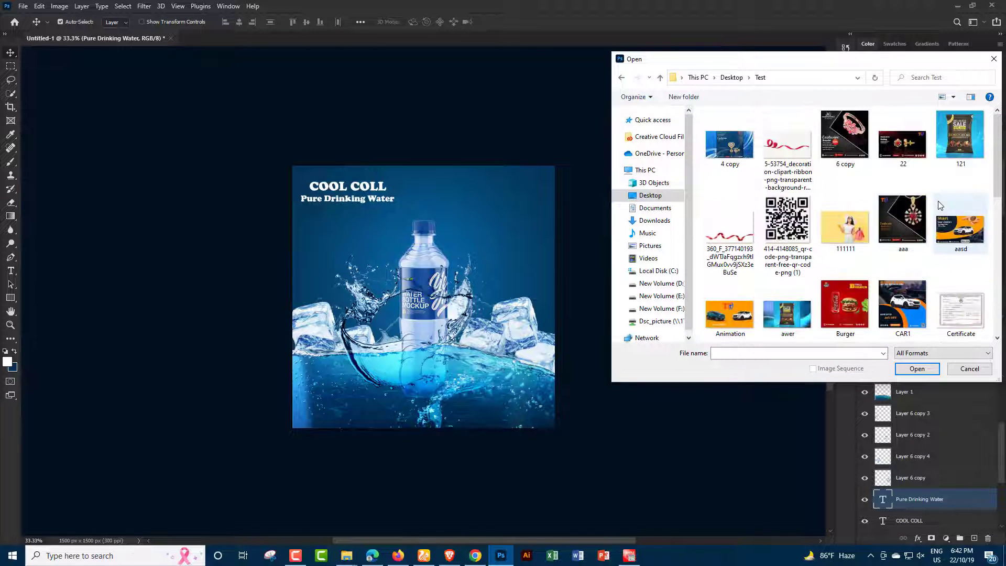
{"action": "scroll", "coordinate": [889, 234], "scroll_direction": "down", "scroll_amount": 5}
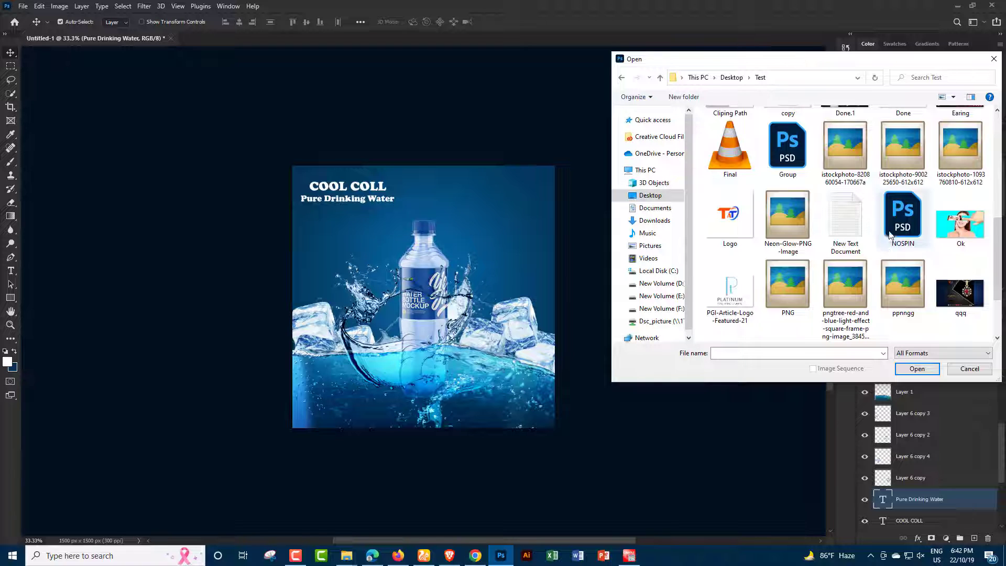
{"action": "left_click", "coordinate": [749, 227]}
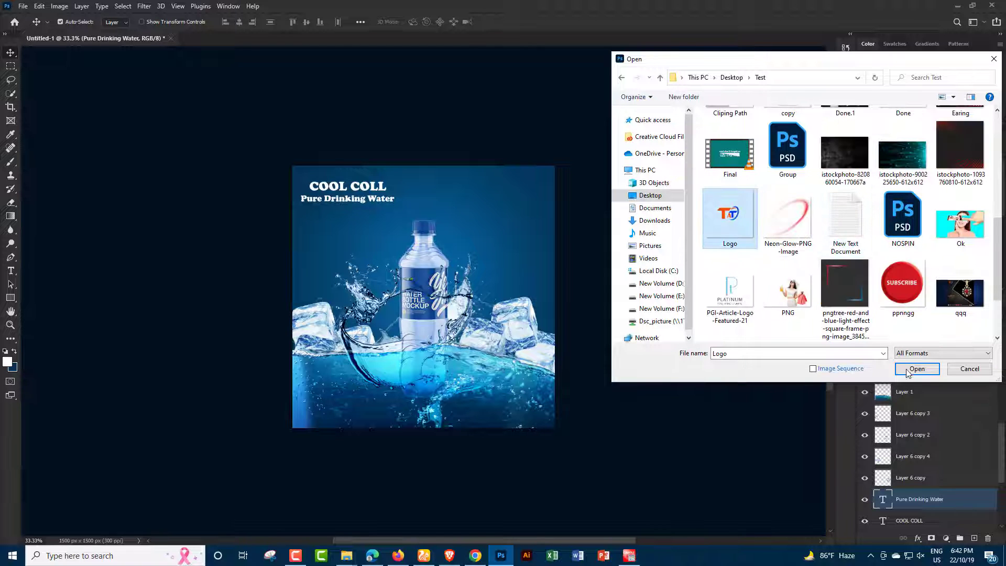
{"action": "left_click", "coordinate": [915, 369]}
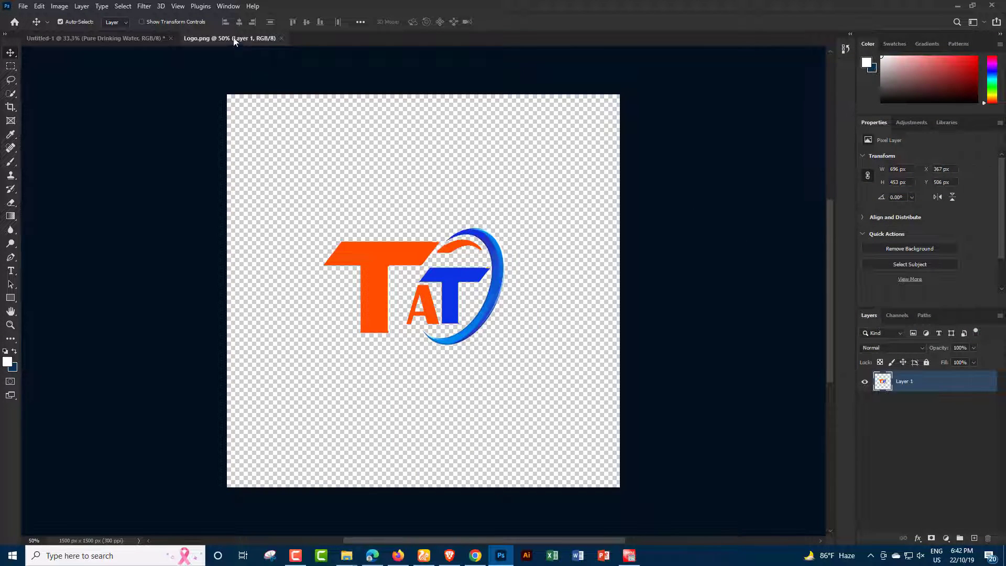
{"action": "left_click_drag", "start_coordinate": [234, 41], "coordinate": [684, 79]}
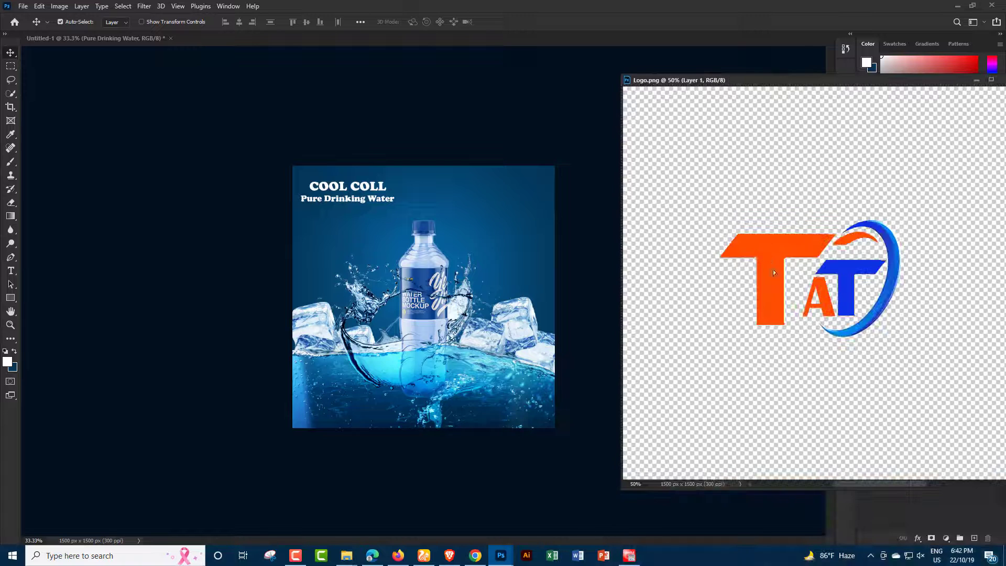
{"action": "left_click_drag", "start_coordinate": [772, 269], "coordinate": [486, 172]}
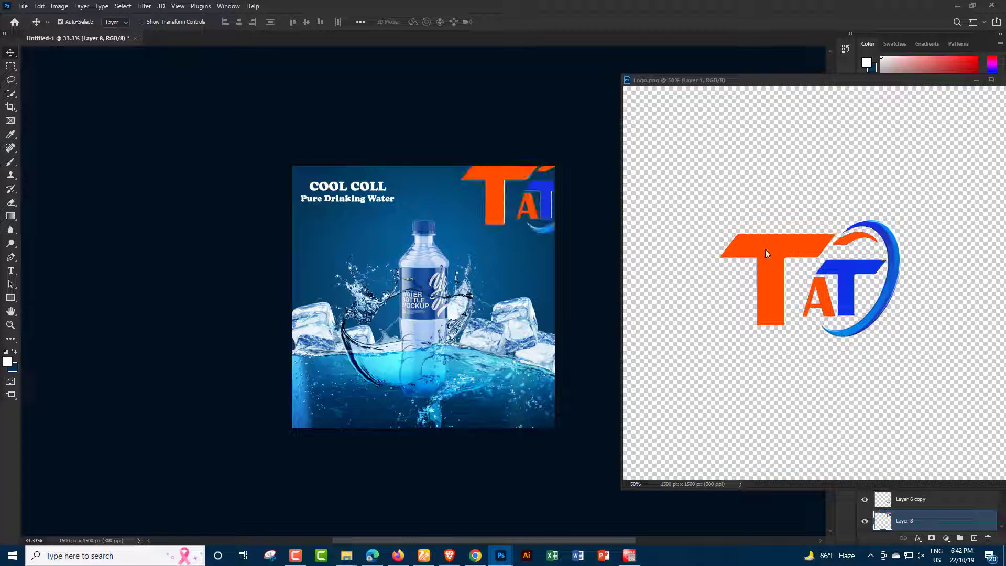
Step: Close the Logo document and scale the TAT logo to 185 × 121 px in the top-right corner
{"action": "left_click", "coordinate": [974, 80]}
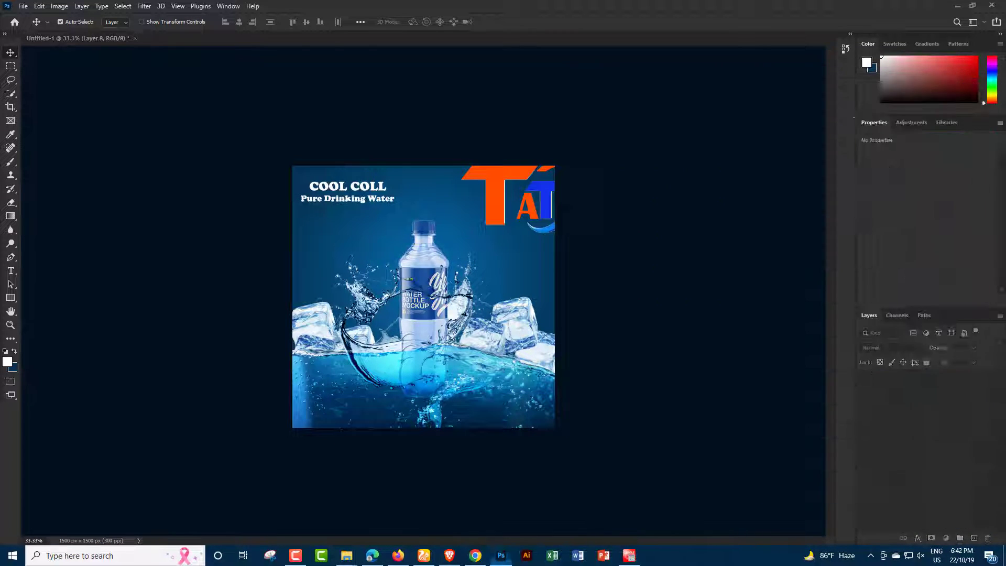
{"action": "left_click", "coordinate": [972, 81]}
{"action": "key", "text": "ctrl+t"}
{"action": "mouse_move", "coordinate": [524, 153]}
{"action": "left_mouse_down"}
{"action": "mouse_move", "coordinate": [524, 209]}
{"action": "mouse_move", "coordinate": [534, 187]}
{"action": "mouse_move", "coordinate": [526, 176]}
{"action": "left_mouse_up"}
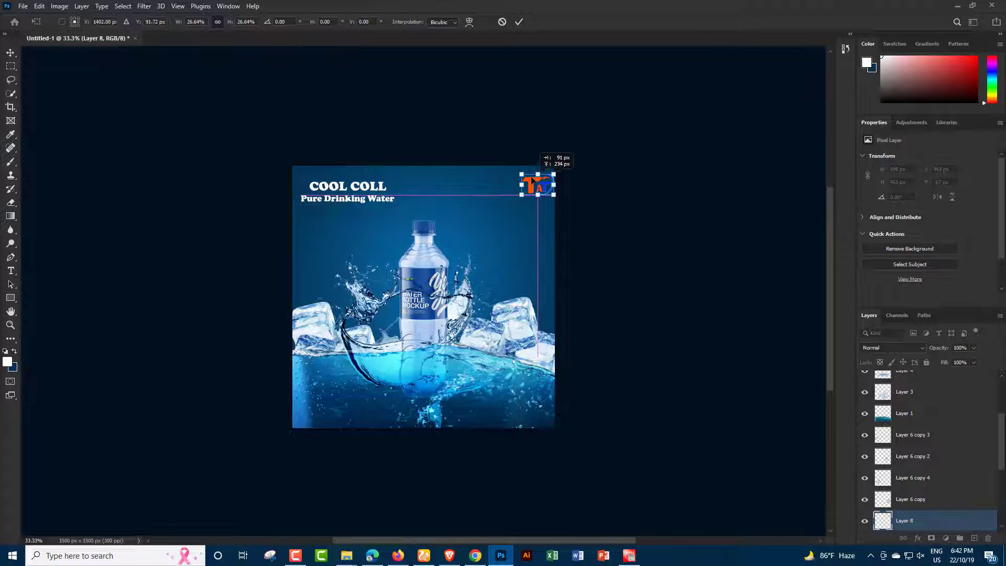
{"action": "left_click", "coordinate": [7, 52]}
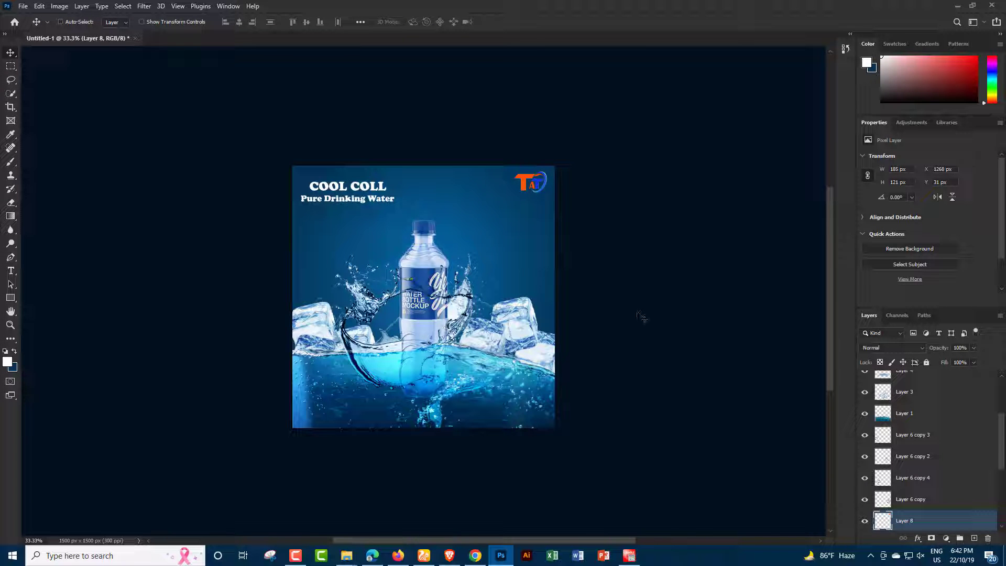
{"action": "key", "text": "ctrl+plus"}
{"action": "key", "text": "ctrl+minus"}
{"action": "key", "text": "ctrl+plus"}
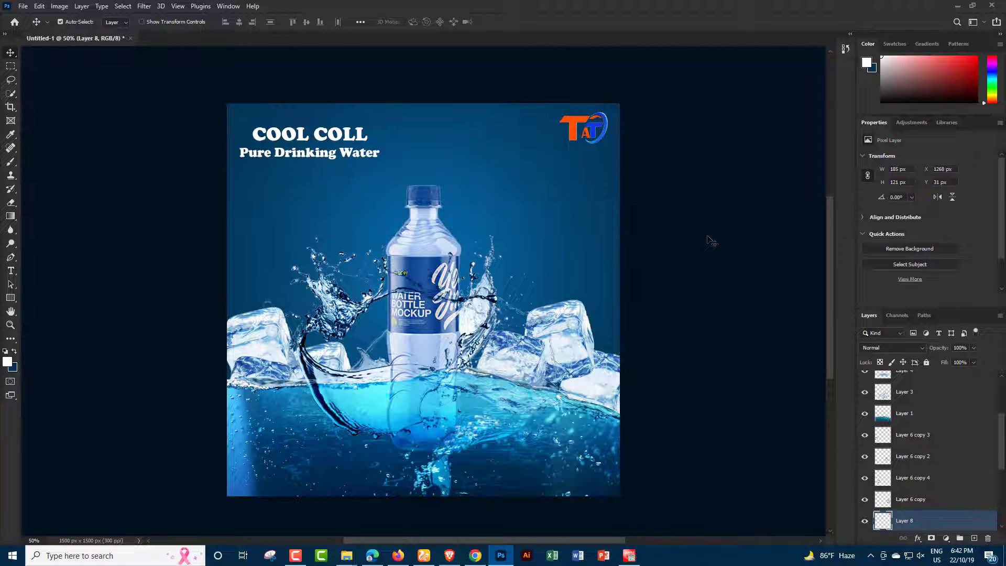
{"action": "scroll", "coordinate": [710, 240], "scroll_direction": "down", "scroll_amount": 2}
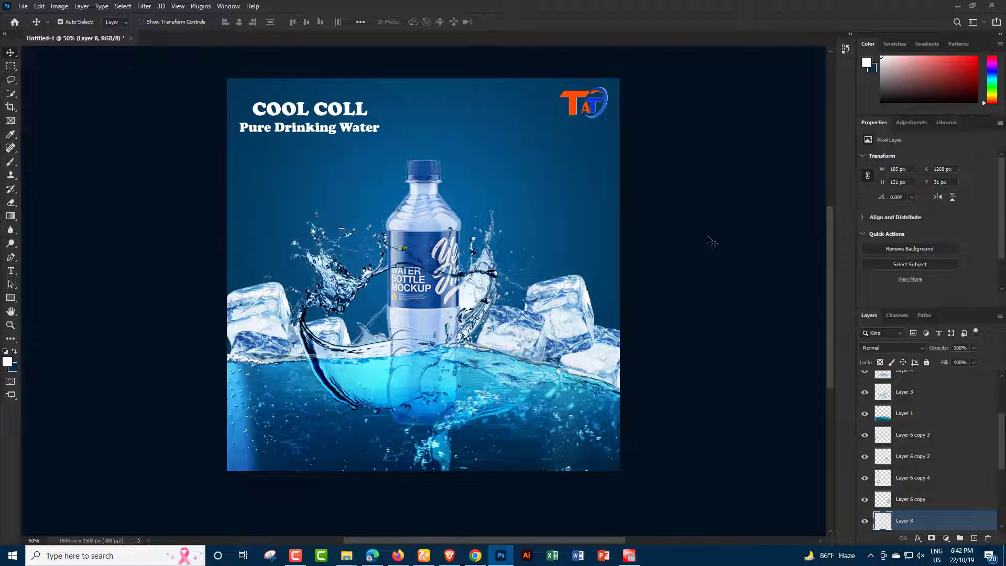
Step: Edit the headline text, replacing the misspelt 'COLL' with 'COOL'
{"action": "left_click", "coordinate": [363, 112]}
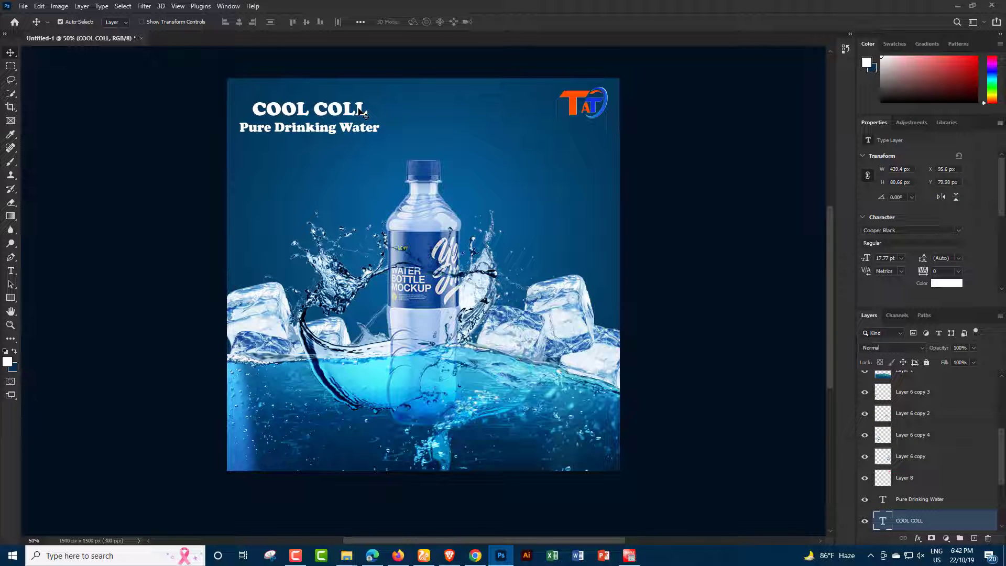
{"action": "double_click", "coordinate": [882, 520]}
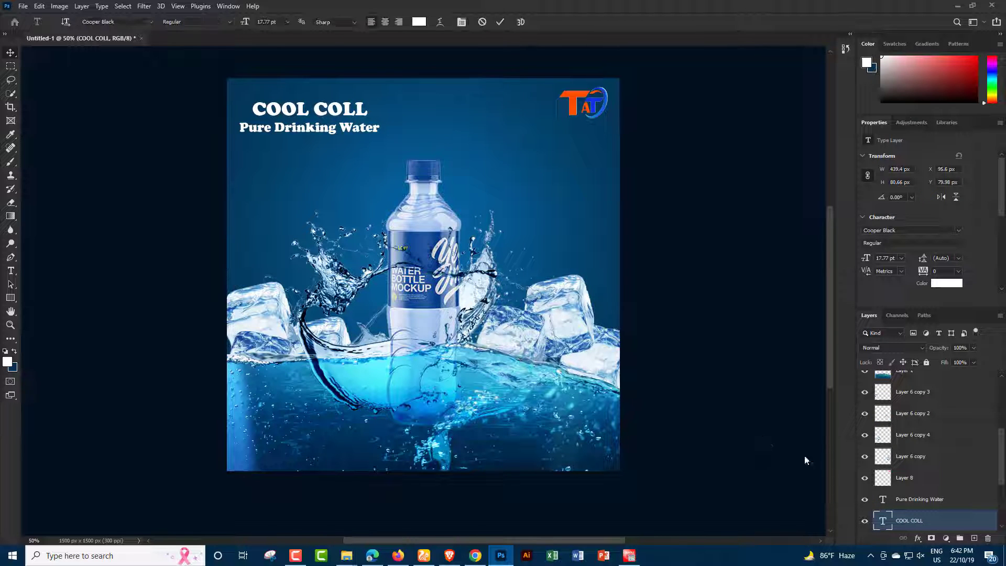
{"action": "key", "text": "Right"}
{"action": "key", "text": "BackSpace"}
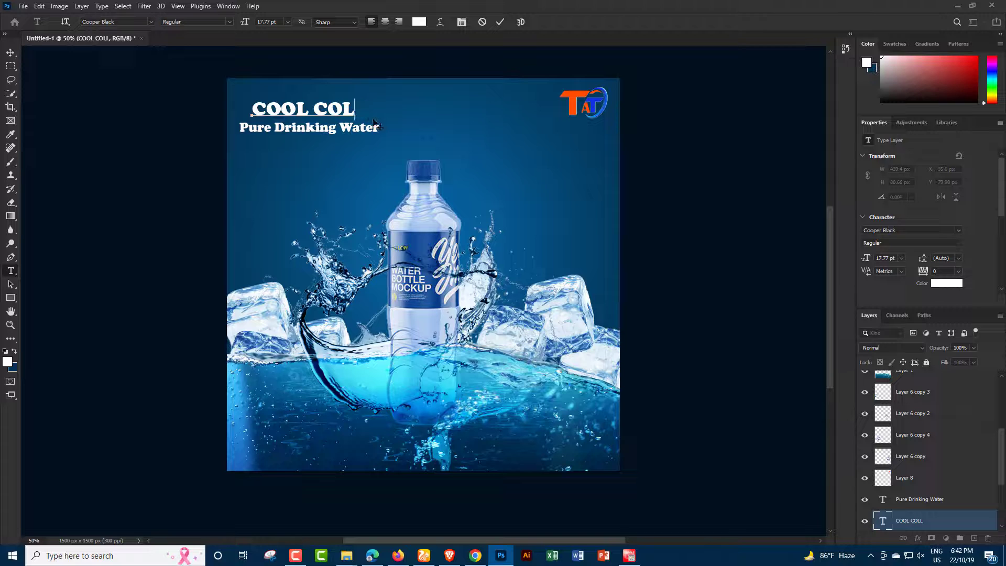
{"action": "key", "text": "BackSpace"}
{"action": "type", "text": "o"}
{"action": "key", "text": "BackSpace"}
{"action": "type", "text": "O"}
{"action": "type", "text": "L"}
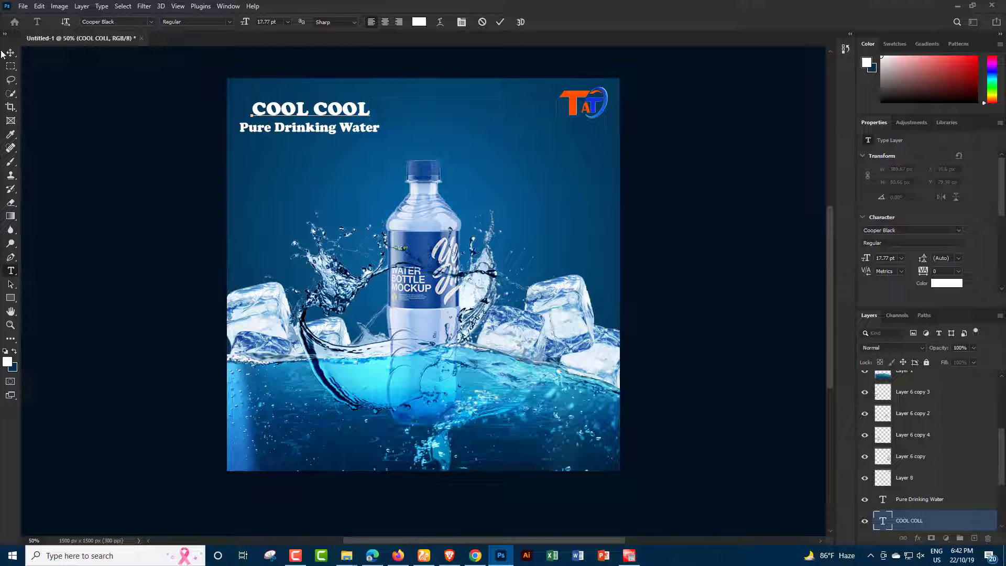
{"action": "left_click", "coordinate": [10, 54]}
Step: Zoom out and back to 50% to review the corrected ad
{"action": "key", "text": "ctrl"}
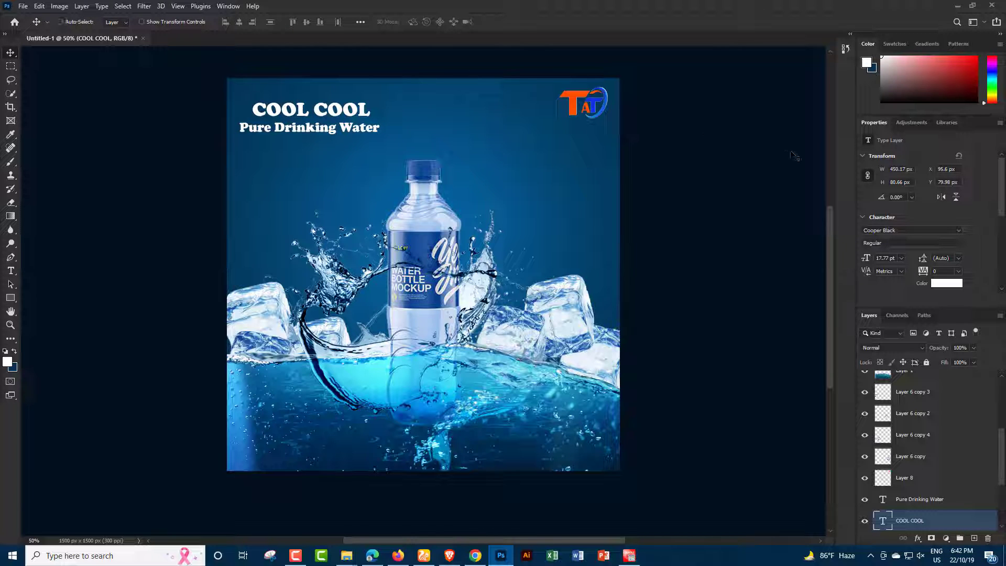
{"action": "key", "text": "ctrl+minus"}
{"action": "key", "text": "ctrl+plus"}
{"action": "key", "text": "ctrl+minus"}
{"action": "key", "text": "ctrl+plus"}
{"action": "scroll", "coordinate": [738, 300], "scroll_direction": "up", "scroll_amount": 2}
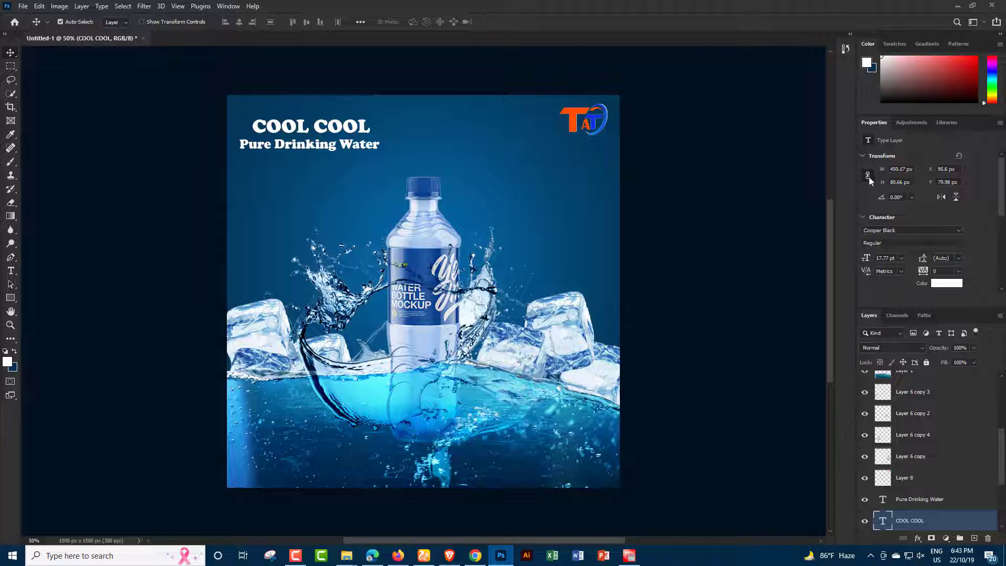
Step: Start saving a copy of the ad with JPEG as the format
{"action": "left_click", "coordinate": [958, 5]}
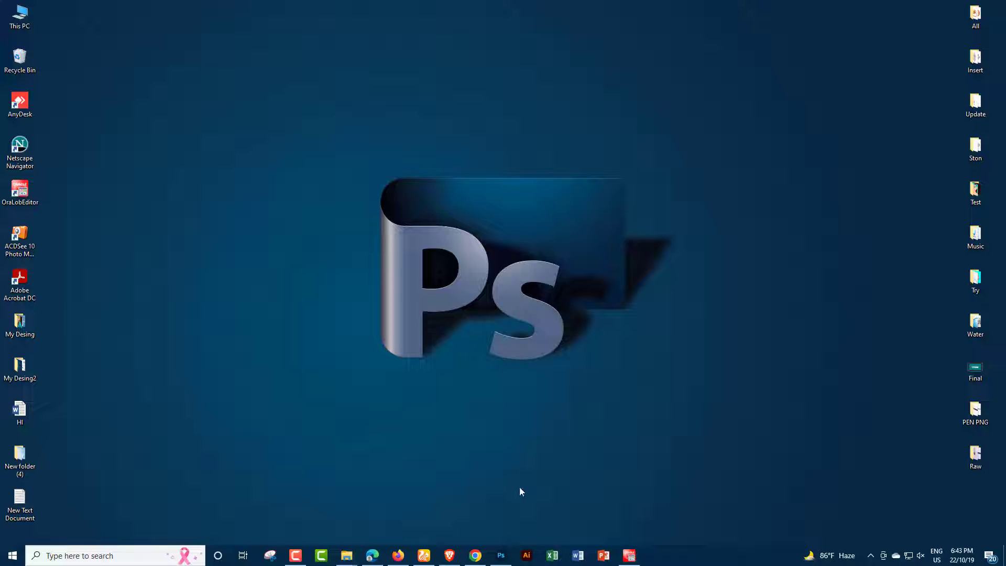
{"action": "left_click", "coordinate": [500, 555]}
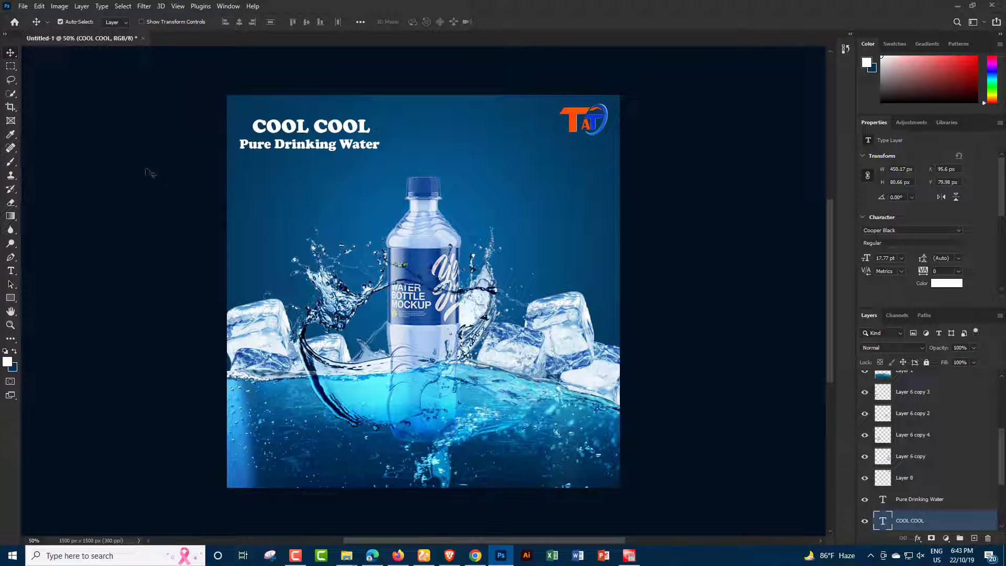
{"action": "left_click", "coordinate": [23, 7]}
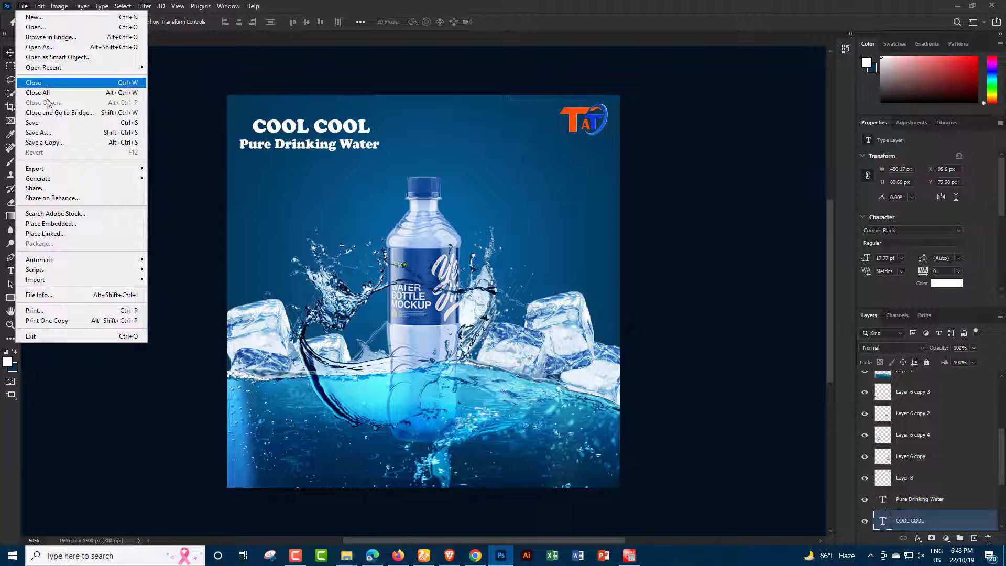
{"action": "left_click", "coordinate": [48, 133]}
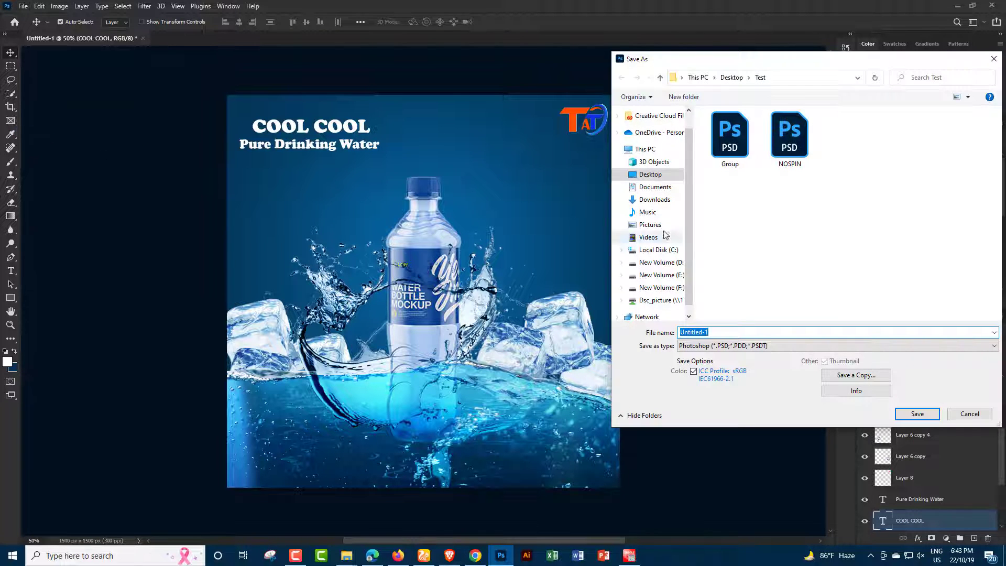
{"action": "left_click", "coordinate": [850, 372]}
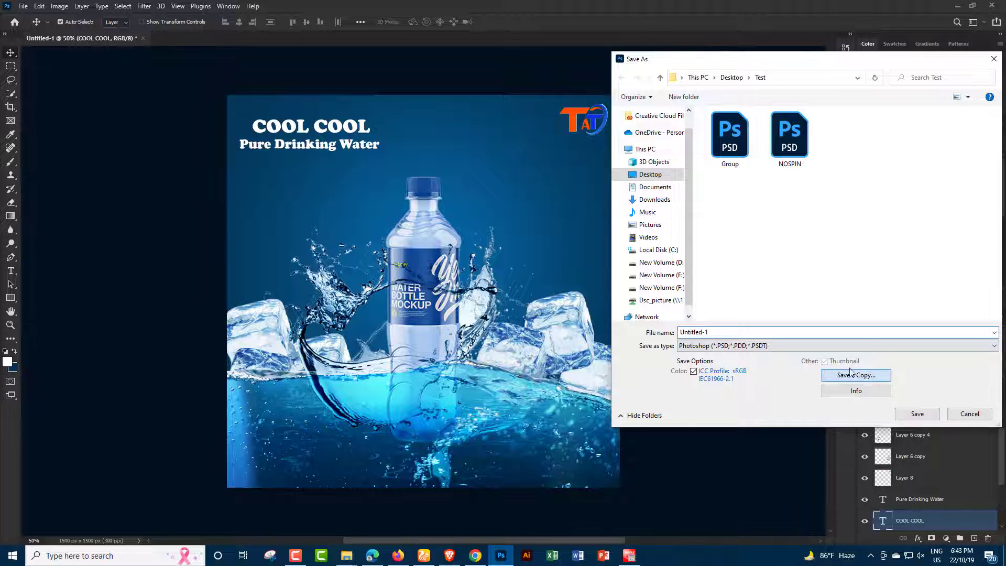
{"action": "left_click", "coordinate": [779, 346]}
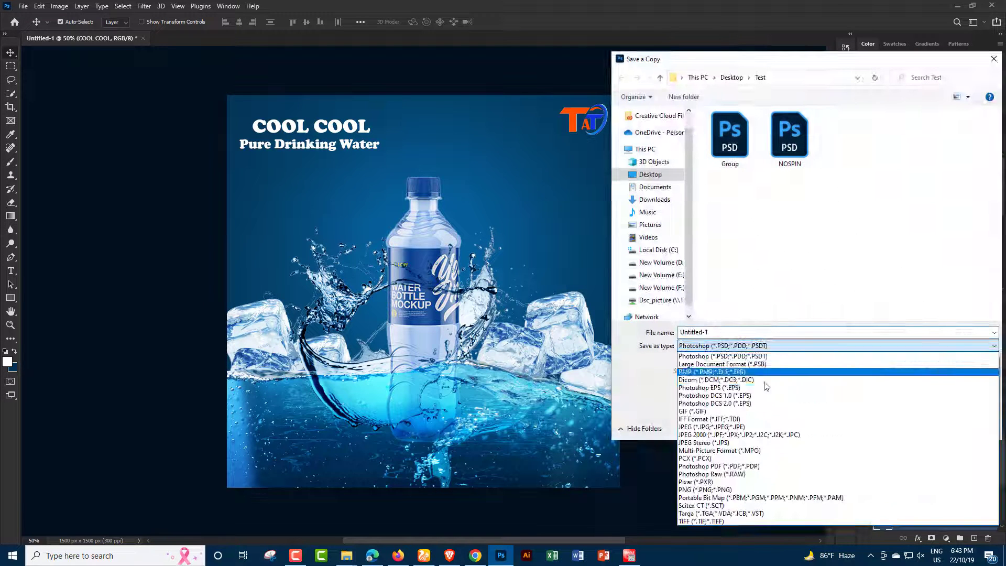
{"action": "left_click", "coordinate": [739, 427]}
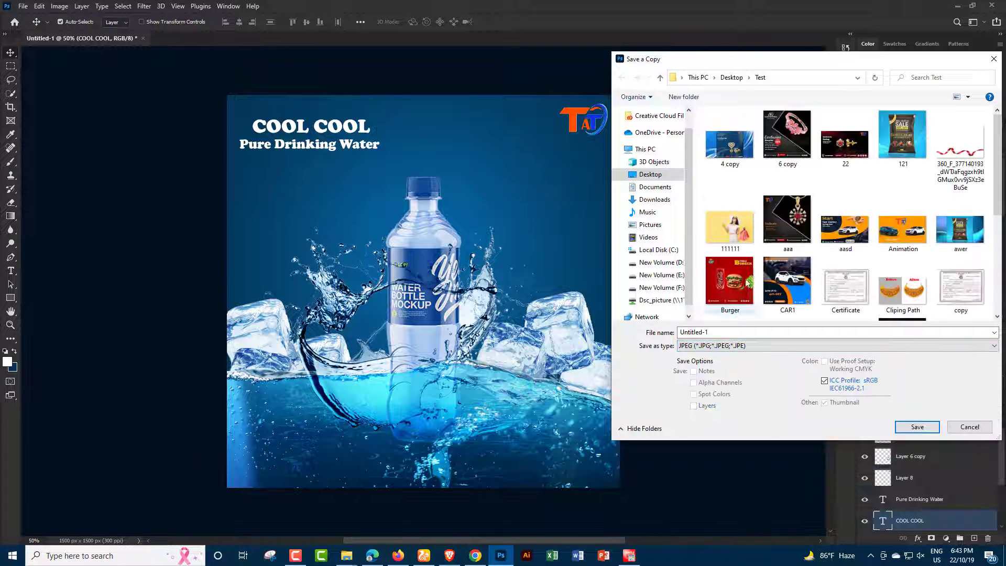
Step: Name the copy and save it to Desktop\Water at maximum JPEG quality 12
{"action": "left_click", "coordinate": [661, 79]}
{"action": "double_click", "coordinate": [849, 261]}
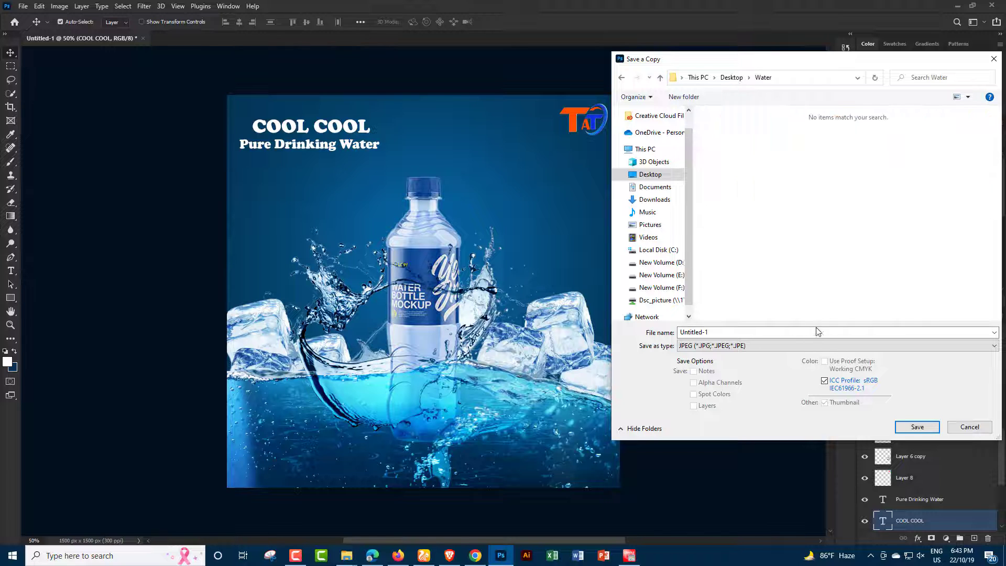
{"action": "left_click", "coordinate": [756, 333]}
{"action": "type", "text": "0"}
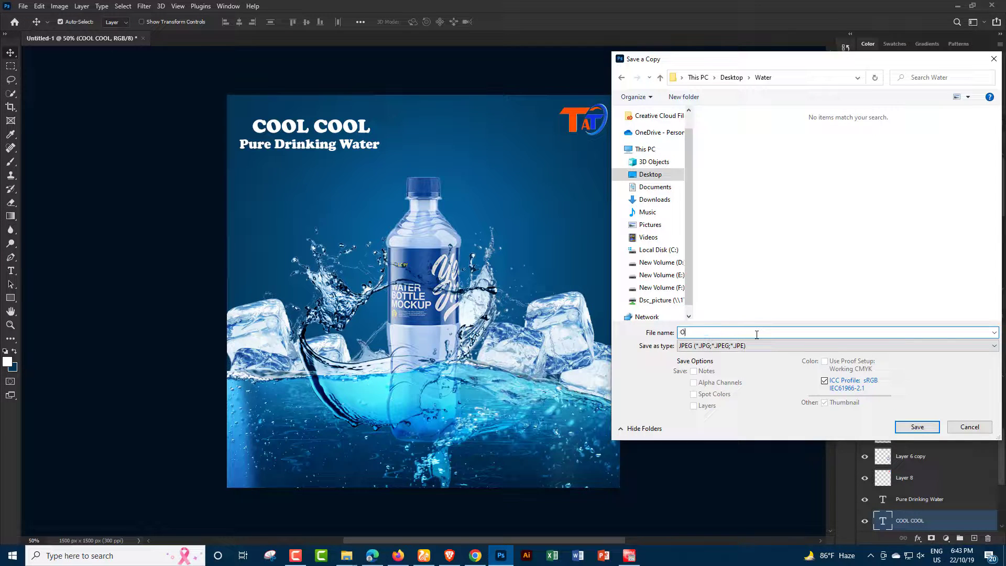
{"action": "left_click", "coordinate": [920, 426]}
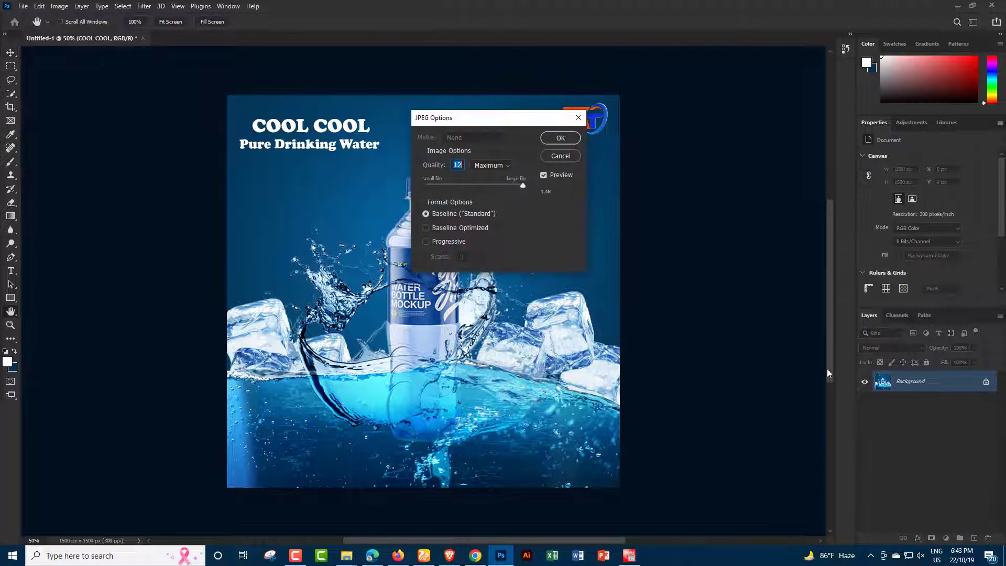
{"action": "left_click_drag", "start_coordinate": [545, 116], "coordinate": [859, 87]}
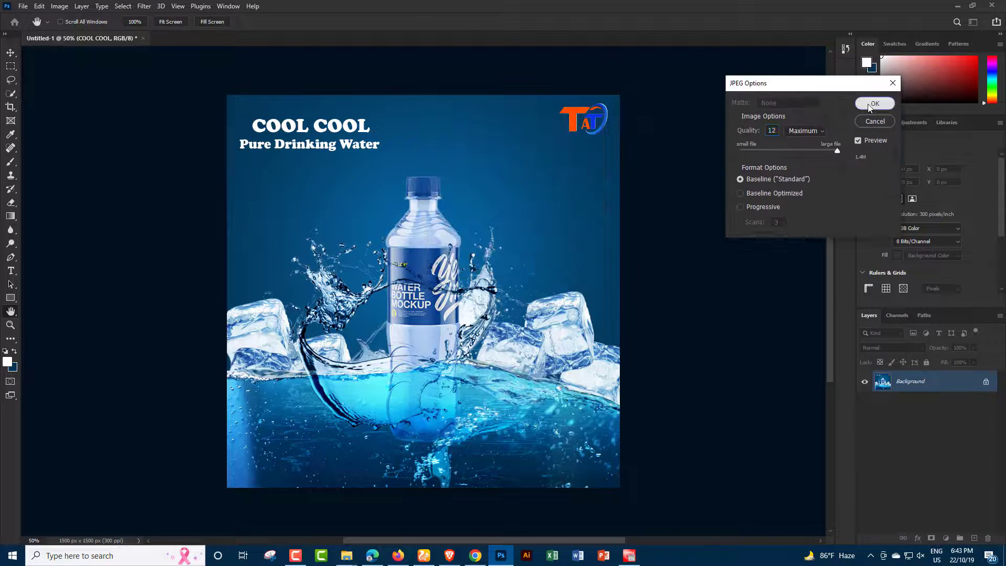
{"action": "left_click", "coordinate": [873, 103]}
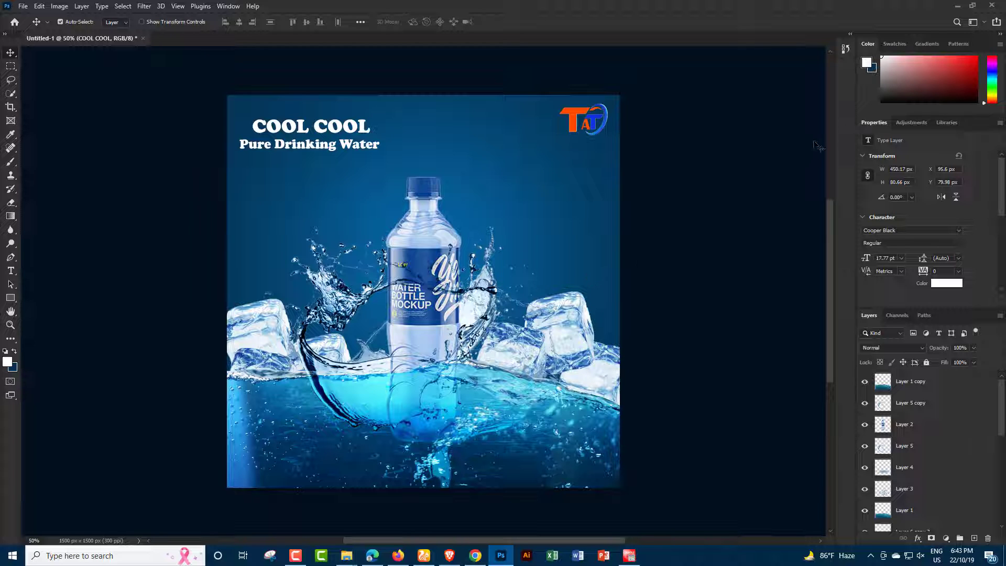
Step: Open the Water folder, preview Ok.jpg in the photo viewer, then close it
{"action": "left_click", "coordinate": [961, 5]}
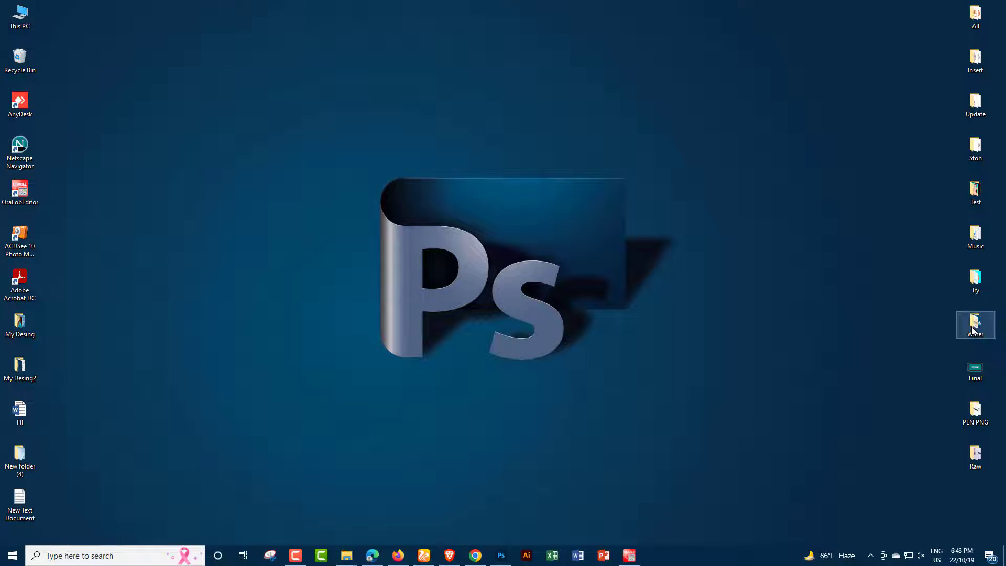
{"action": "double_click", "coordinate": [973, 325]}
{"action": "left_click", "coordinate": [559, 259]}
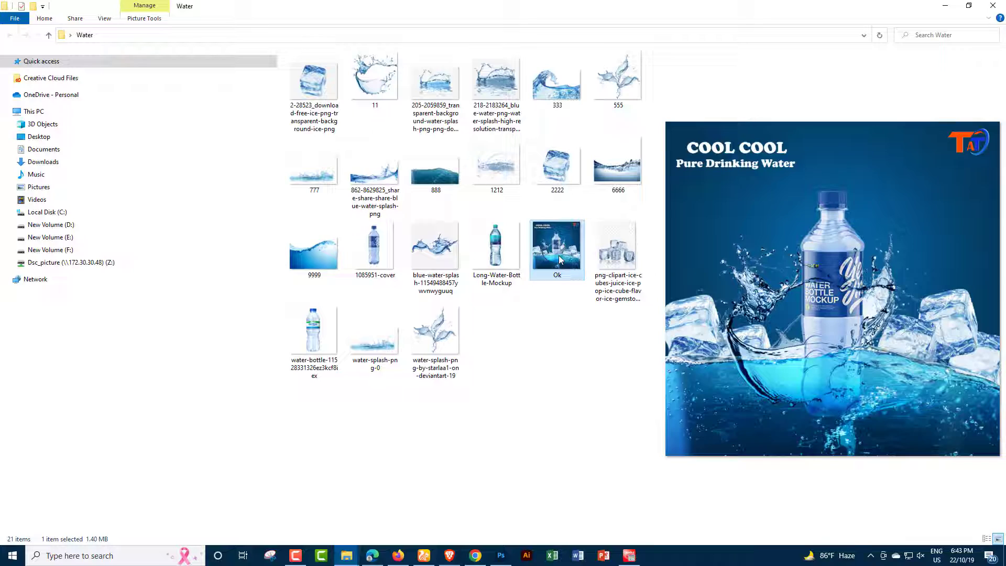
{"action": "double_click", "coordinate": [559, 259]}
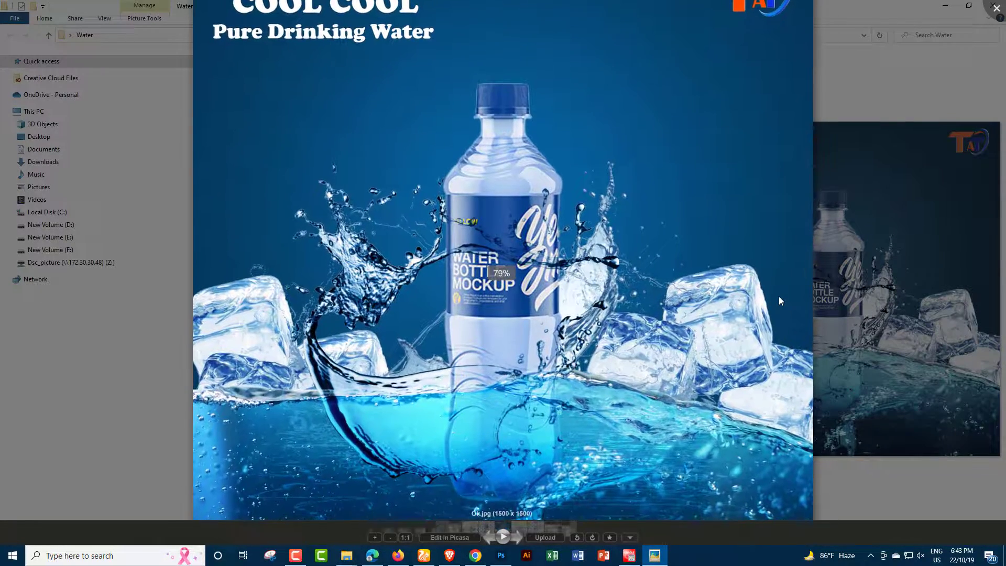
{"action": "scroll", "coordinate": [779, 296], "scroll_direction": "down", "scroll_amount": 5}
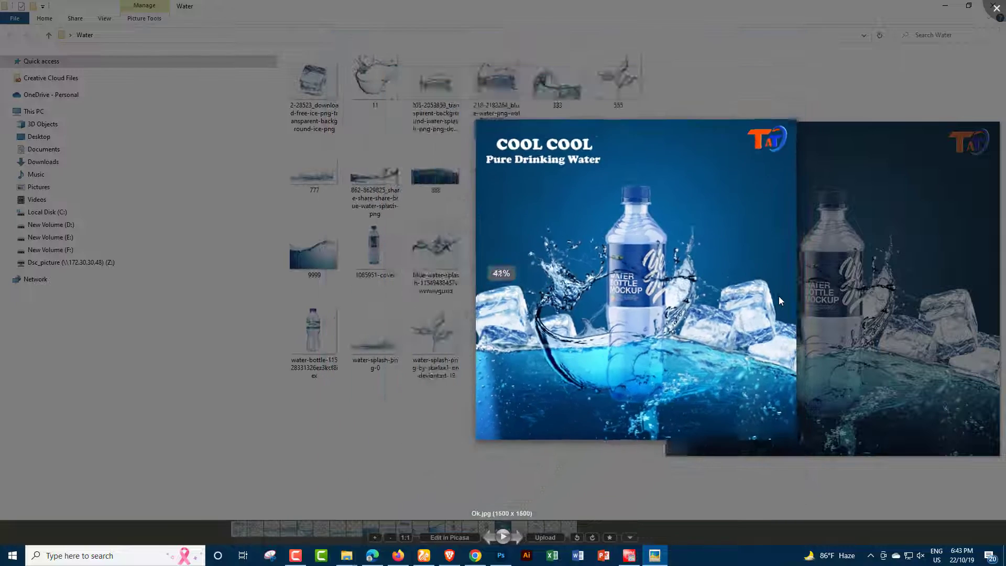
{"action": "scroll", "coordinate": [778, 296], "scroll_direction": "down", "scroll_amount": 3}
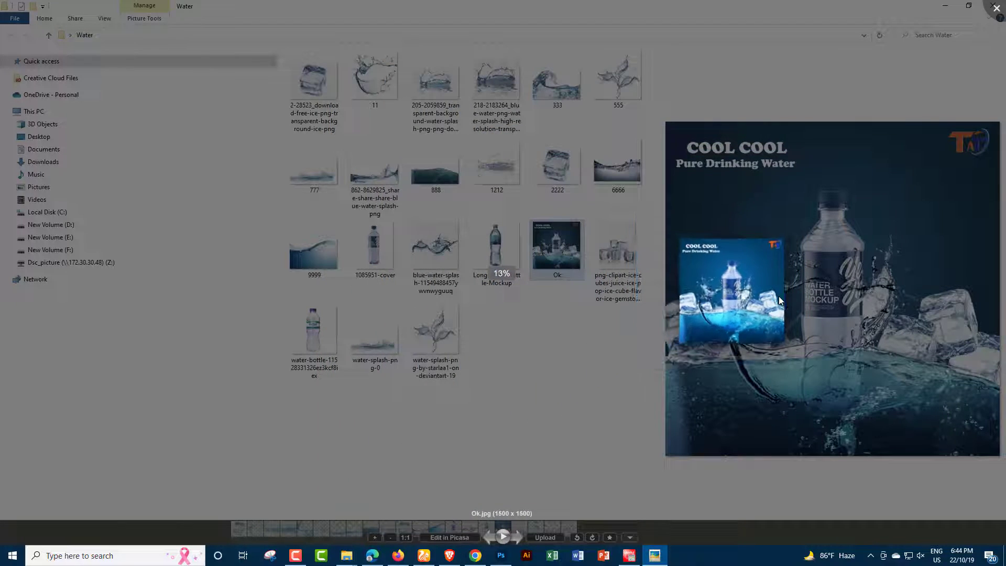
{"action": "left_click", "coordinate": [994, 8]}
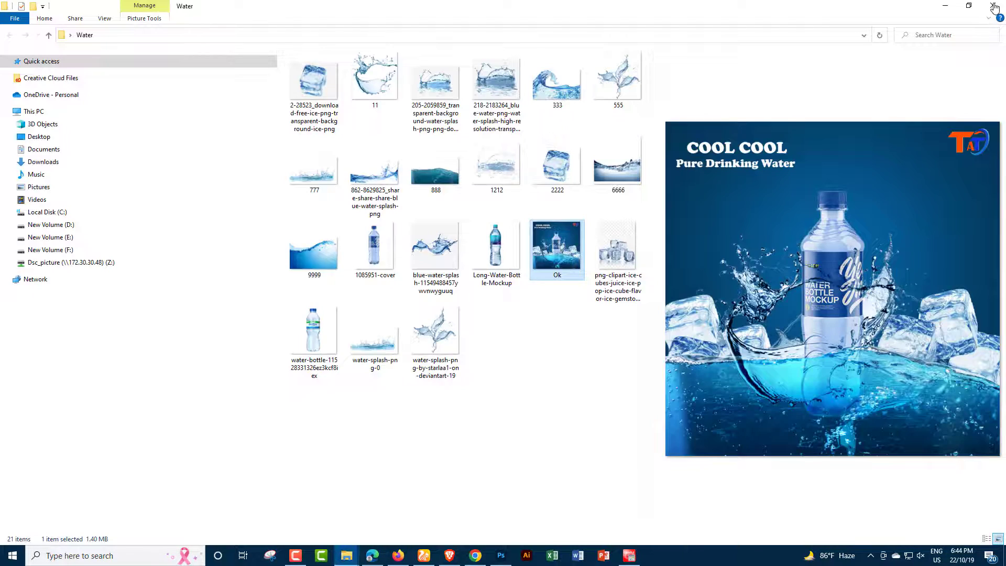